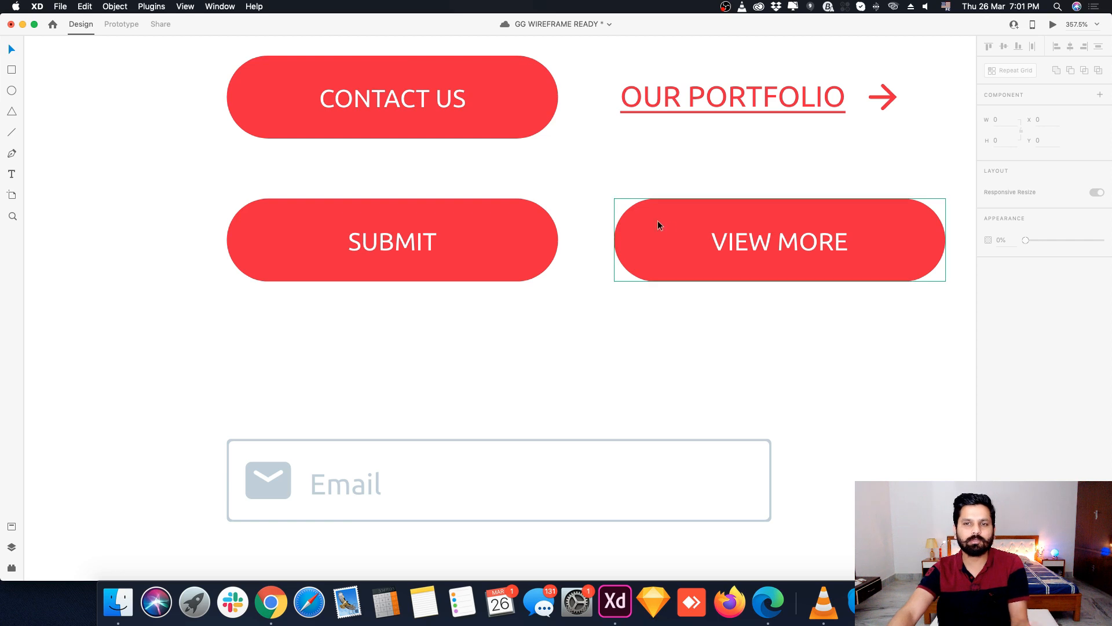
Step: Examine the OUR PORTFOLIO link component's default and hover states and the prototype interaction assigned to each
{"action": "left_click", "coordinate": [674, 237]}
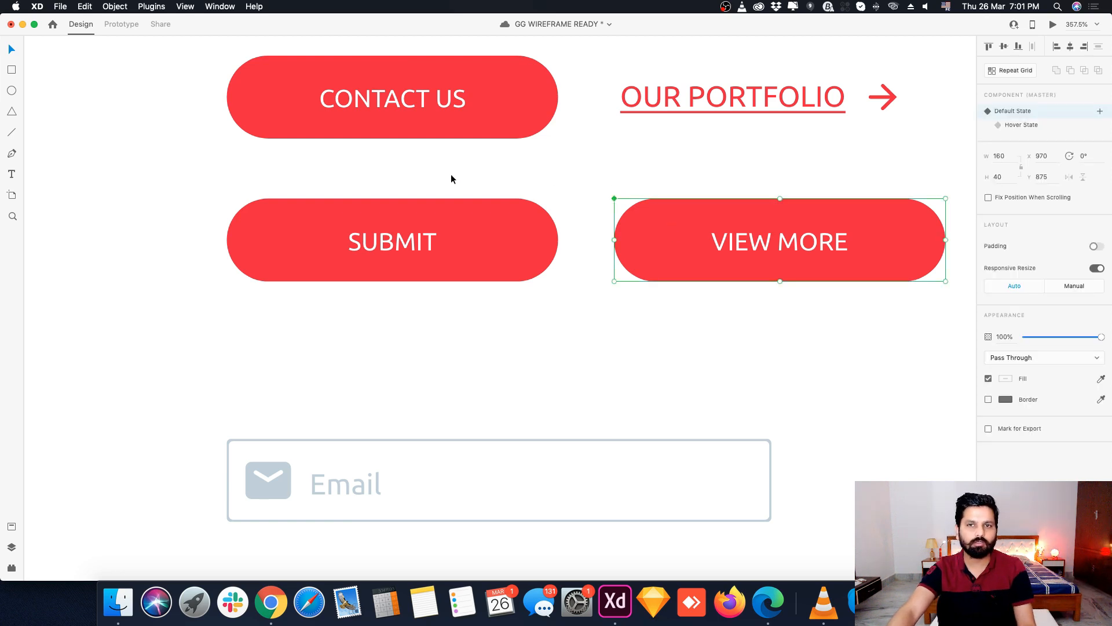
{"action": "scroll", "coordinate": [385, 179], "scroll_direction": "down", "scroll_amount": 5}
{"action": "scroll", "coordinate": [676, 135], "scroll_direction": "up", "scroll_amount": 4}
{"action": "left_click", "coordinate": [637, 134]}
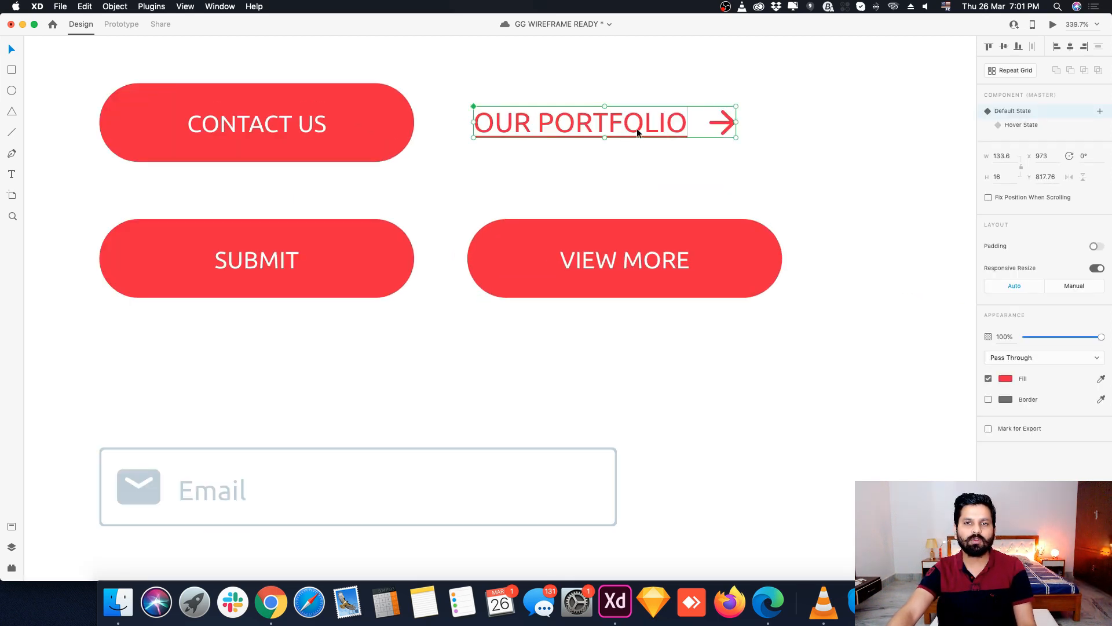
{"action": "left_click", "coordinate": [1015, 125]}
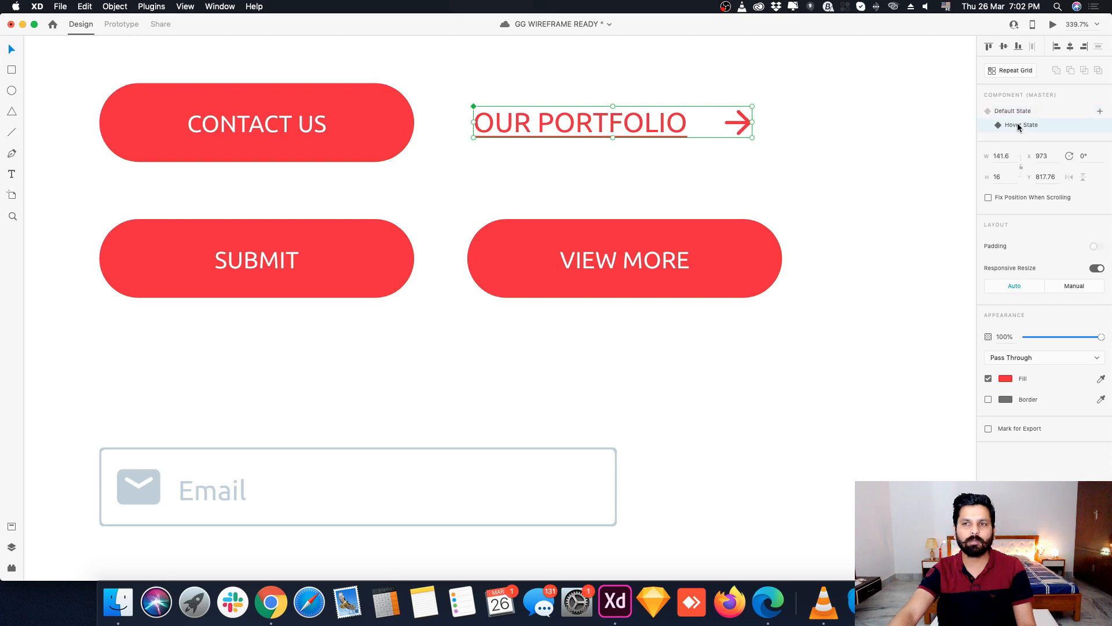
{"action": "left_click", "coordinate": [1017, 111]}
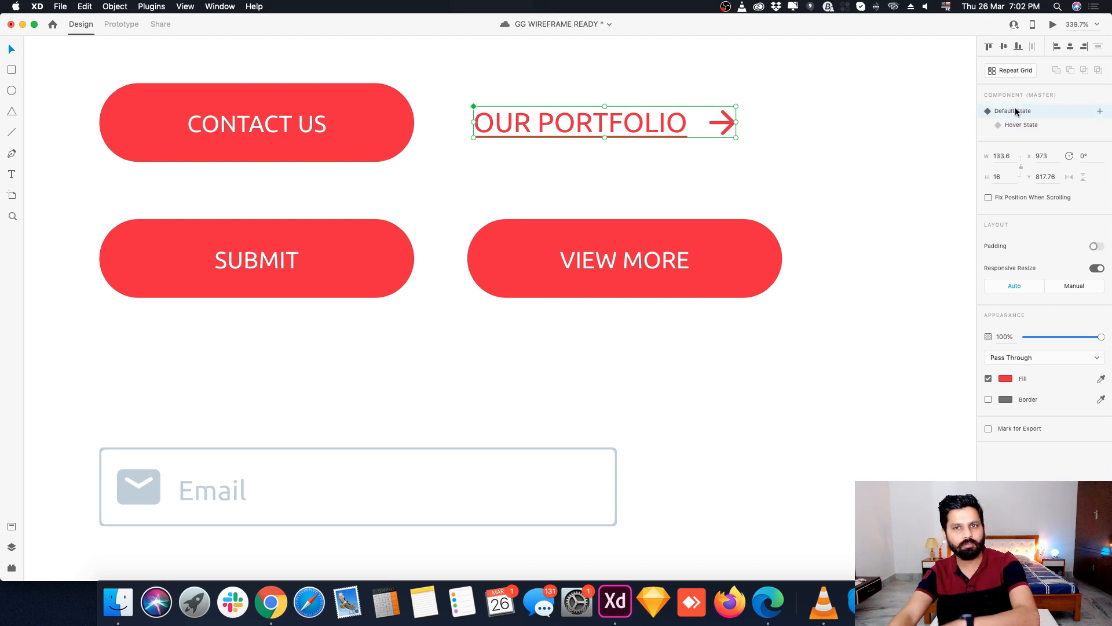
{"action": "left_click", "coordinate": [1024, 126]}
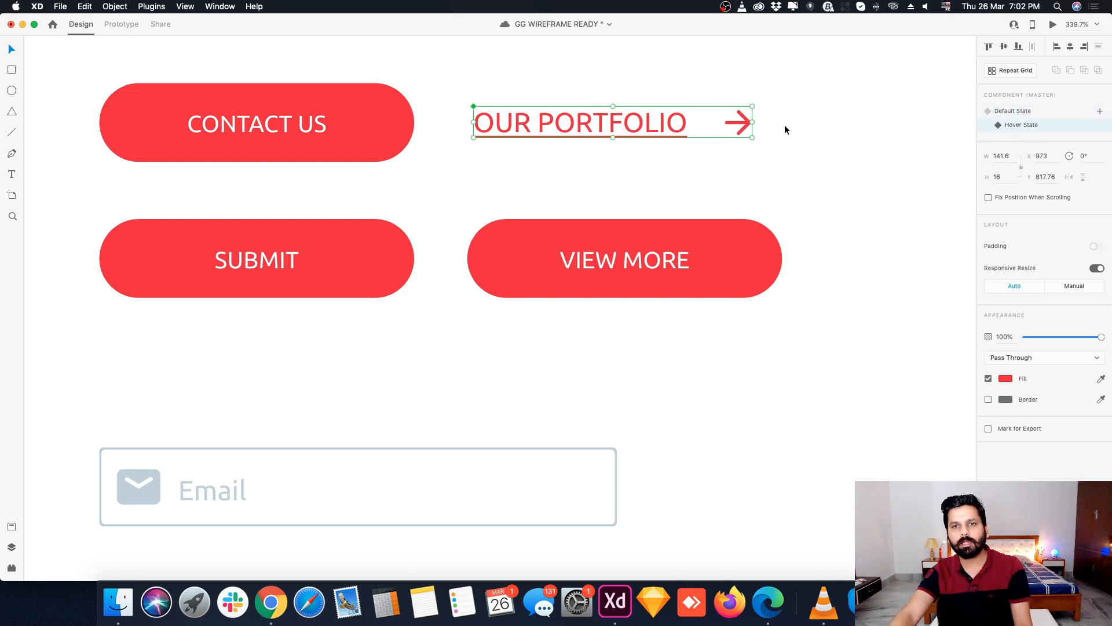
{"action": "left_click", "coordinate": [129, 25]}
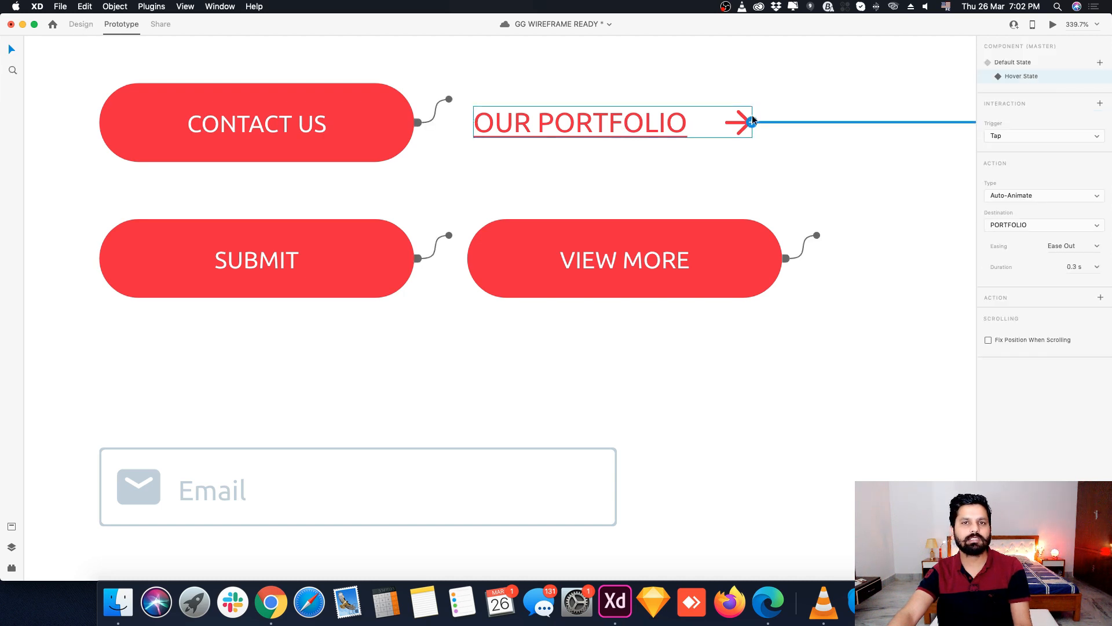
{"action": "left_click", "coordinate": [1011, 62]}
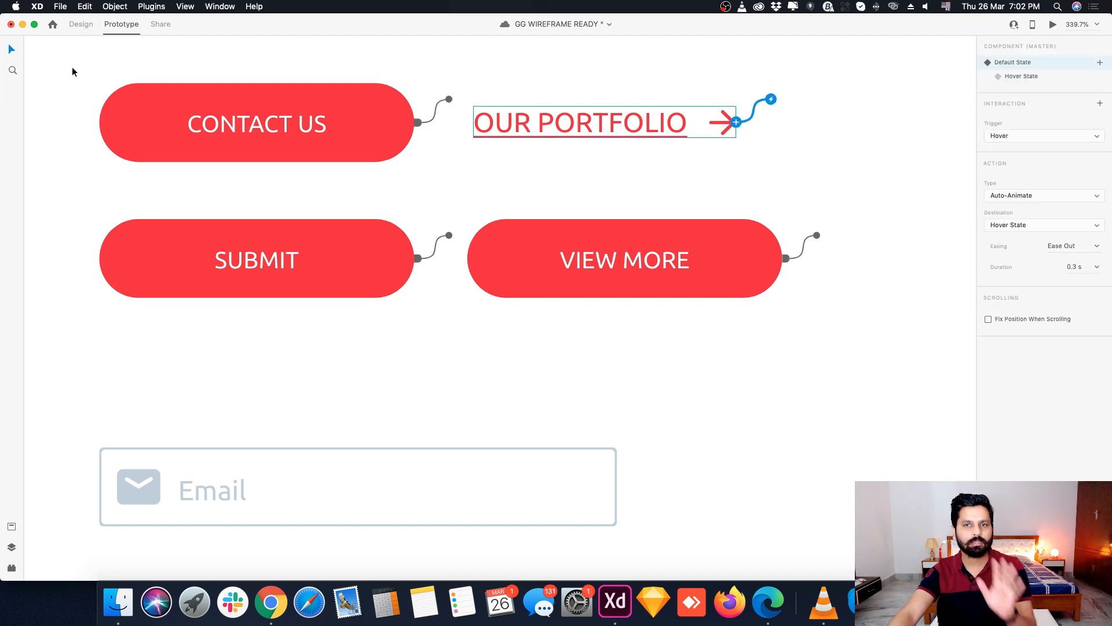
{"action": "left_click", "coordinate": [73, 27]}
{"action": "left_click", "coordinate": [513, 172]}
Step: Inspect the CONTACT US button instance beneath the UI/UX Designing and Development text, checking both states and their prototype interactions
{"action": "scroll", "coordinate": [374, 175], "scroll_direction": "down", "scroll_amount": 10}
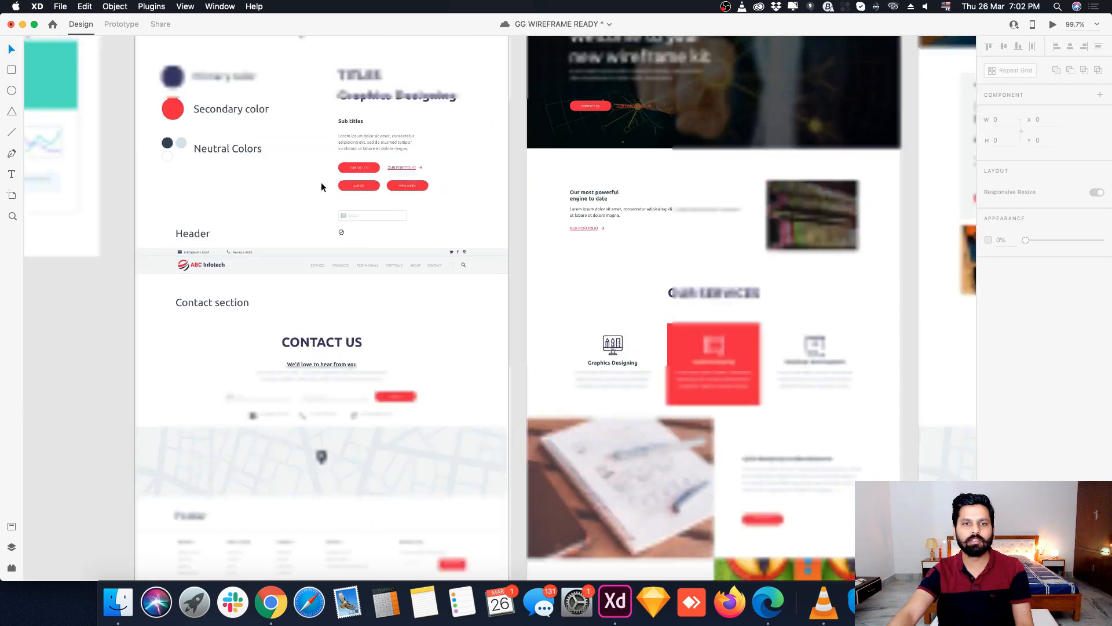
{"action": "scroll", "coordinate": [762, 381], "scroll_direction": "up", "scroll_amount": 5}
{"action": "scroll", "coordinate": [724, 359], "scroll_direction": "down", "scroll_amount": 5}
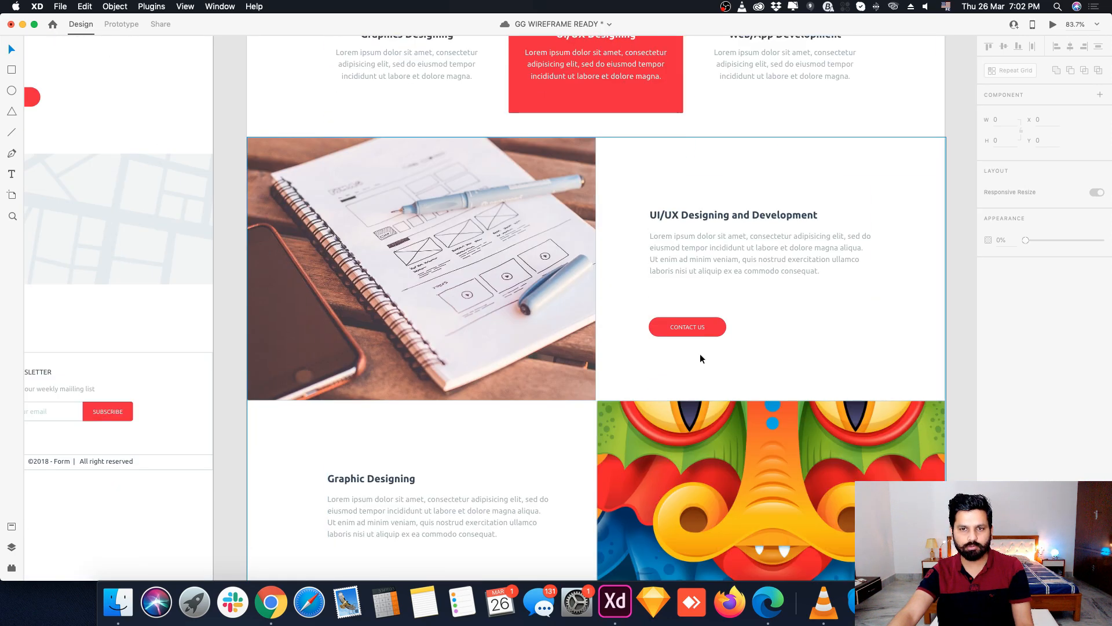
{"action": "left_click", "coordinate": [701, 335]}
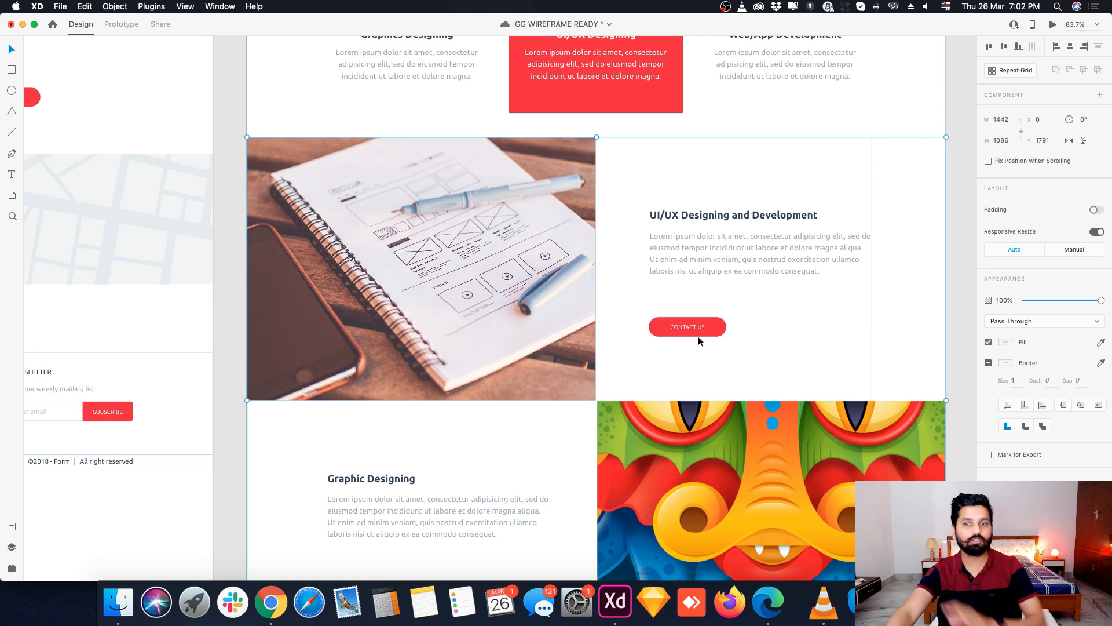
{"action": "scroll", "coordinate": [721, 336], "scroll_direction": "up", "scroll_amount": 5}
{"action": "double_click", "coordinate": [694, 292]}
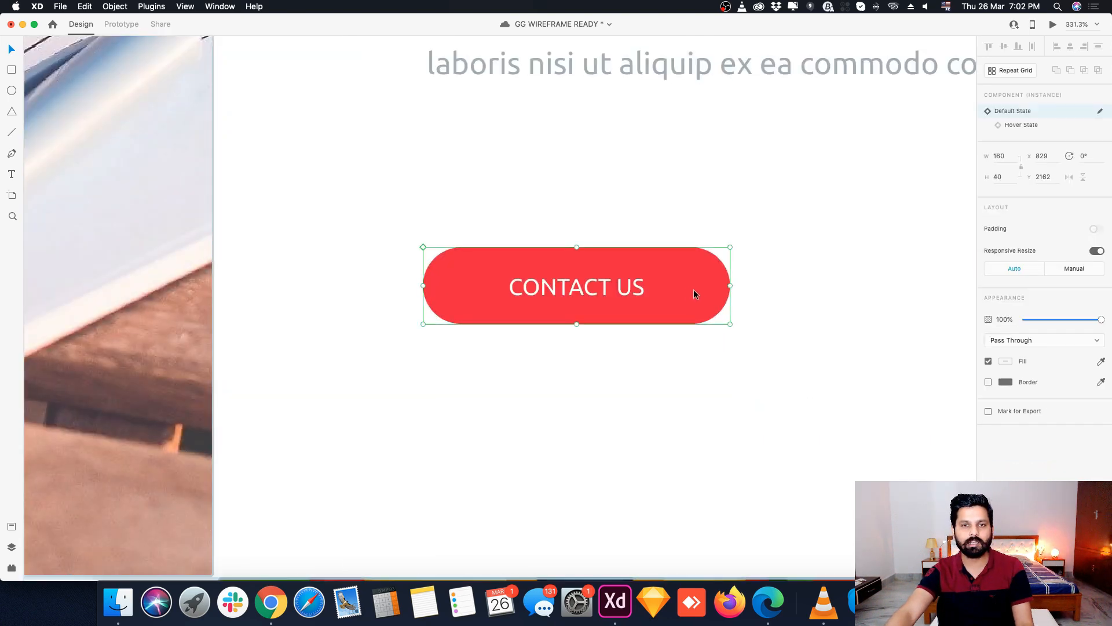
{"action": "left_click", "coordinate": [1020, 126]}
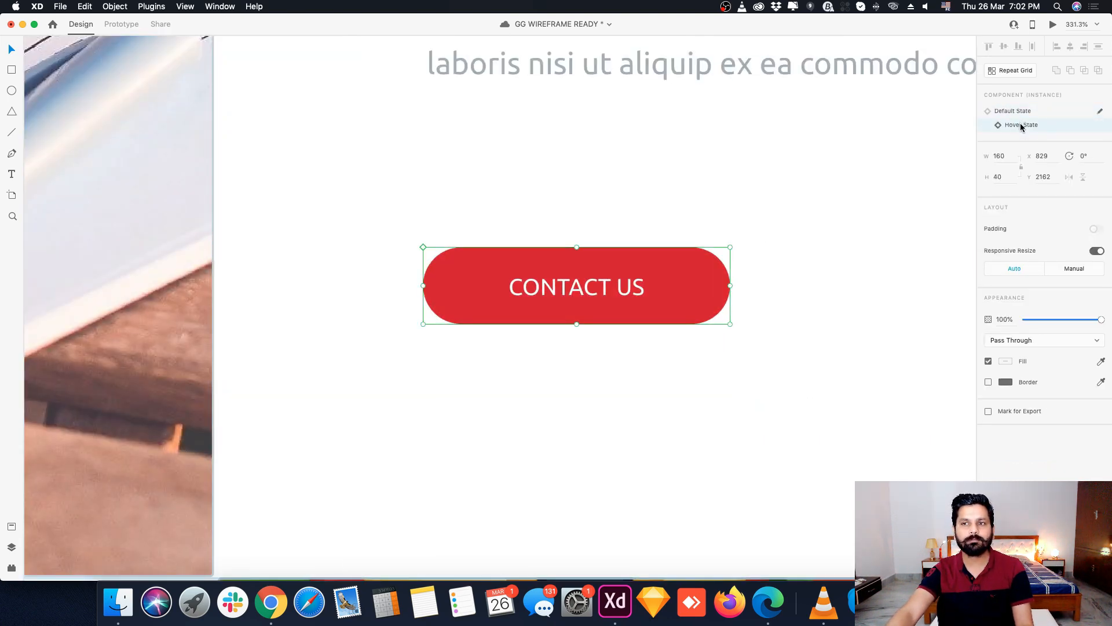
{"action": "left_click", "coordinate": [121, 24]}
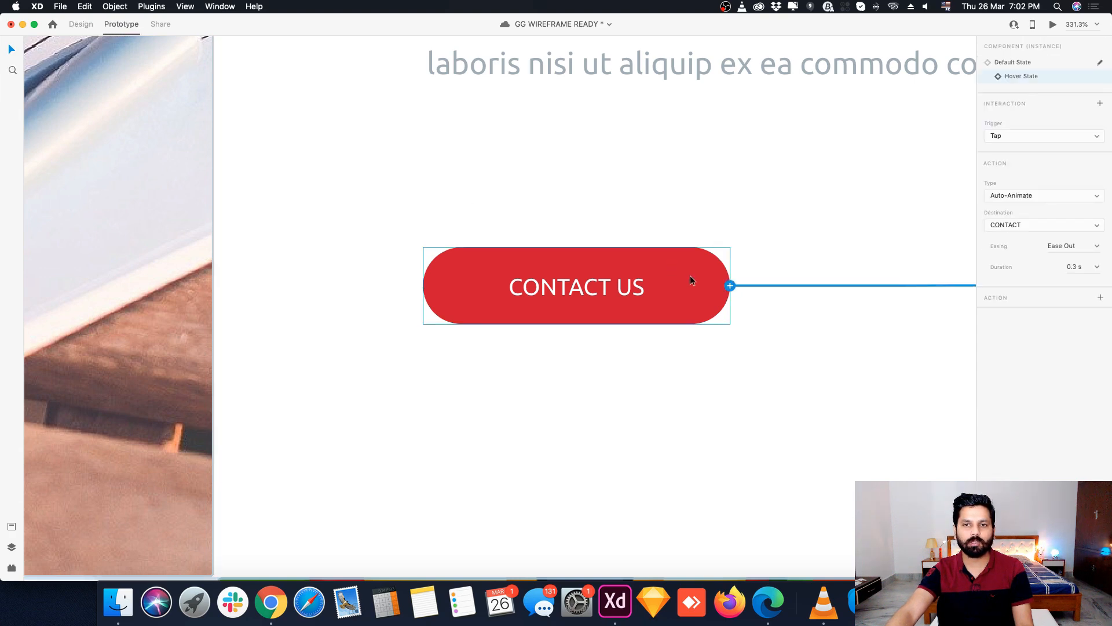
{"action": "left_click", "coordinate": [1008, 62]}
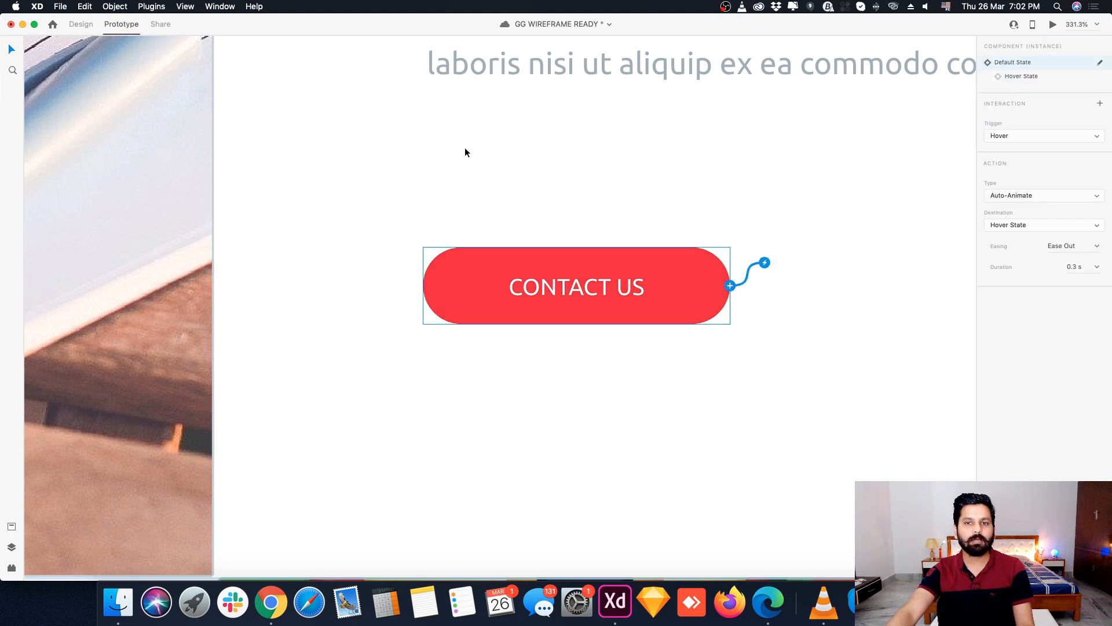
{"action": "key", "text": "ctrl+Tab"}
Step: Review the master CONTACT US button and the header component with its navigation links in the style guide
{"action": "scroll", "coordinate": [677, 249], "scroll_direction": "down", "scroll_amount": 5}
{"action": "scroll", "coordinate": [718, 281], "scroll_direction": "down", "scroll_amount": 5}
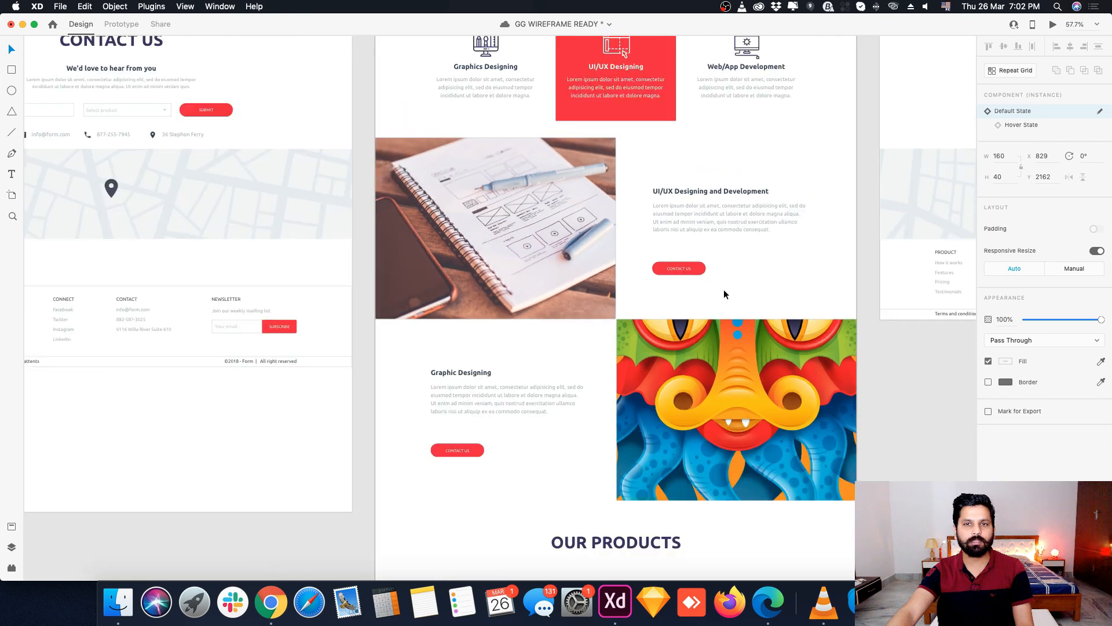
{"action": "scroll", "coordinate": [454, 65], "scroll_direction": "up", "scroll_amount": 6}
{"action": "left_click", "coordinate": [552, 135]}
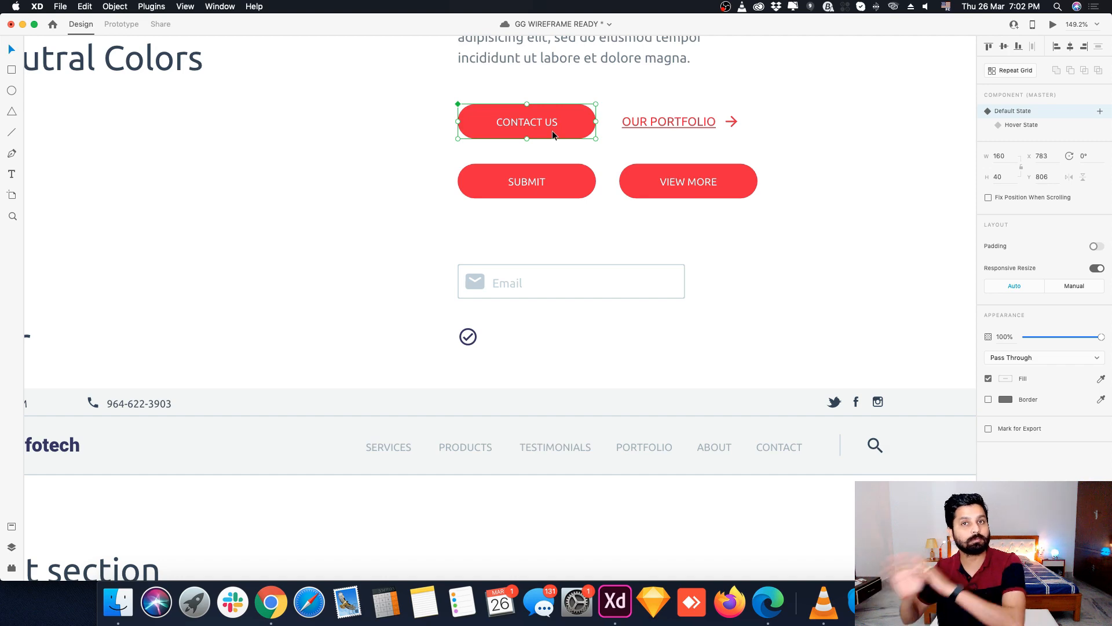
{"action": "scroll", "coordinate": [551, 131], "scroll_direction": "down", "scroll_amount": 5}
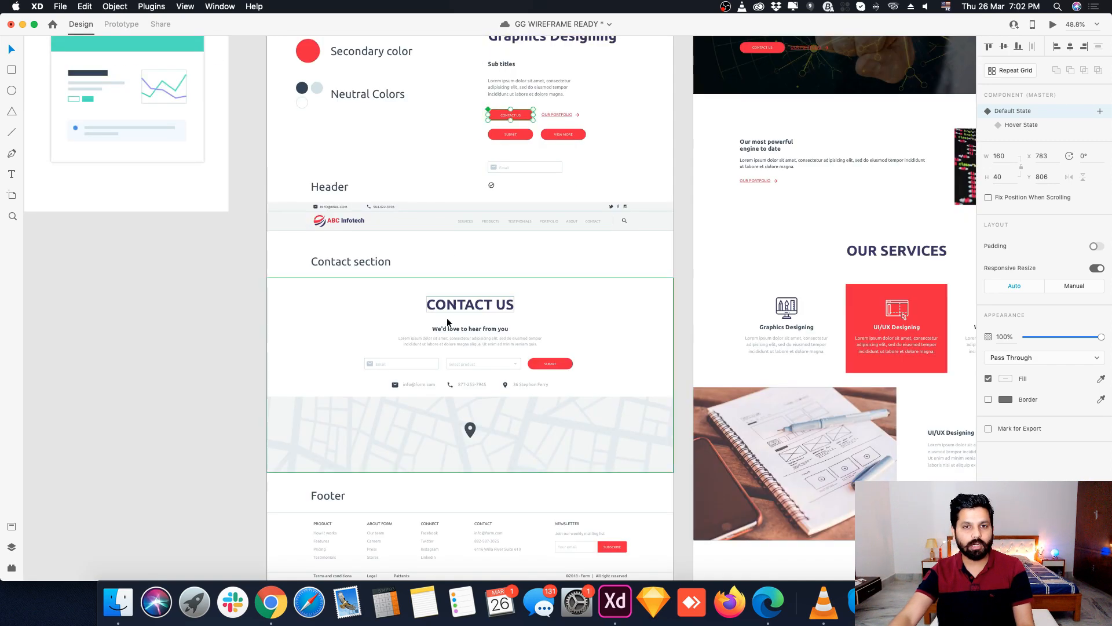
{"action": "scroll", "coordinate": [436, 390], "scroll_direction": "up", "scroll_amount": 3}
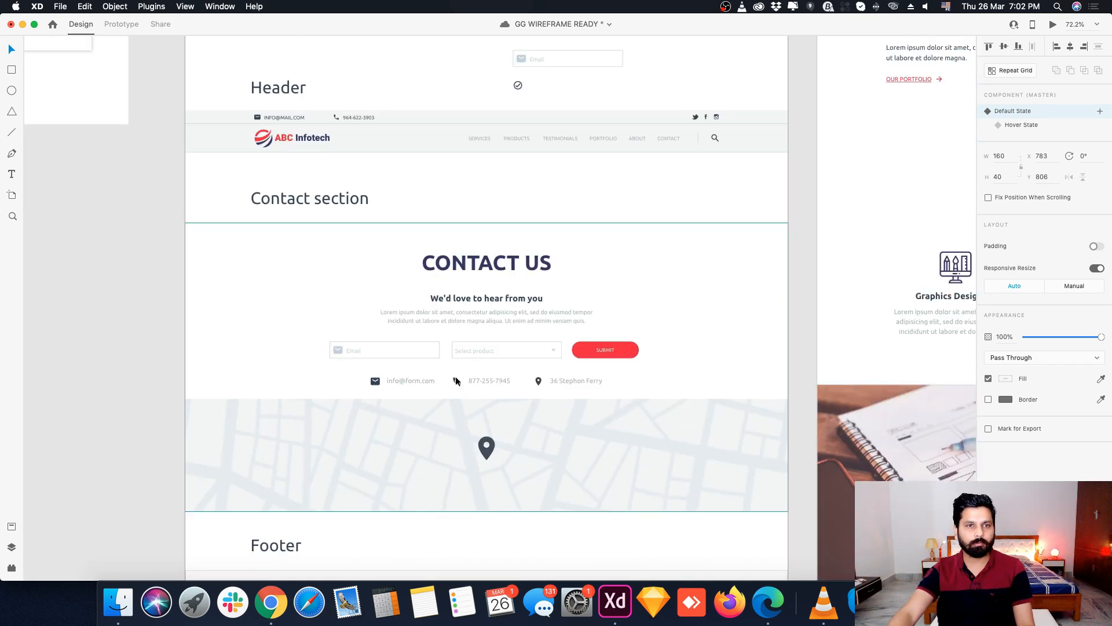
{"action": "scroll", "coordinate": [640, 136], "scroll_direction": "up", "scroll_amount": 3}
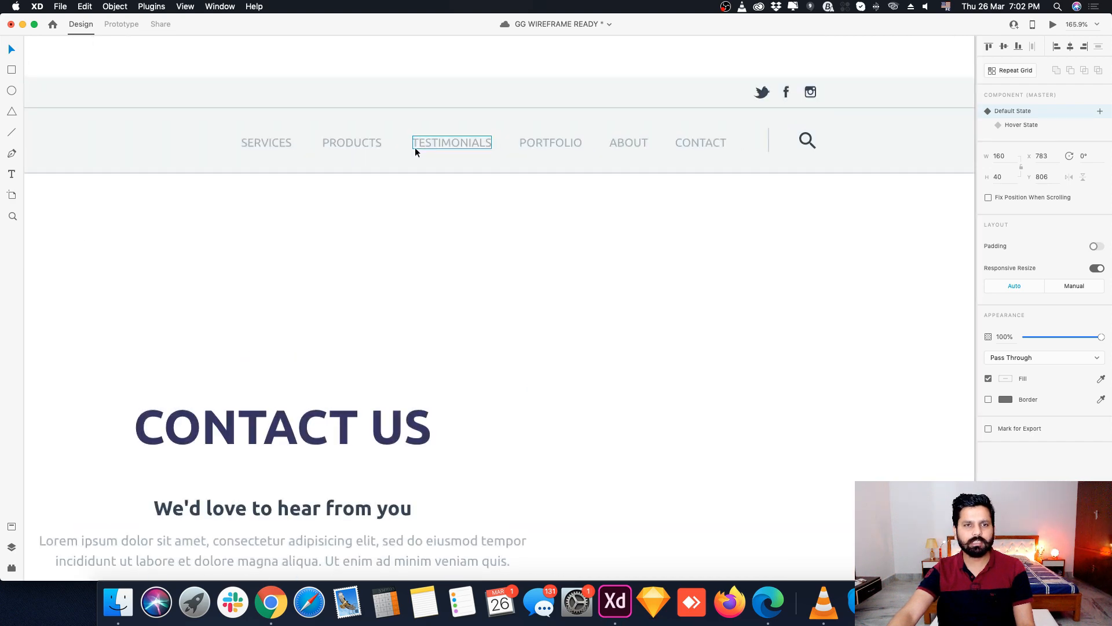
{"action": "left_click", "coordinate": [259, 150]}
{"action": "scroll", "coordinate": [415, 222], "scroll_direction": "down", "scroll_amount": 5}
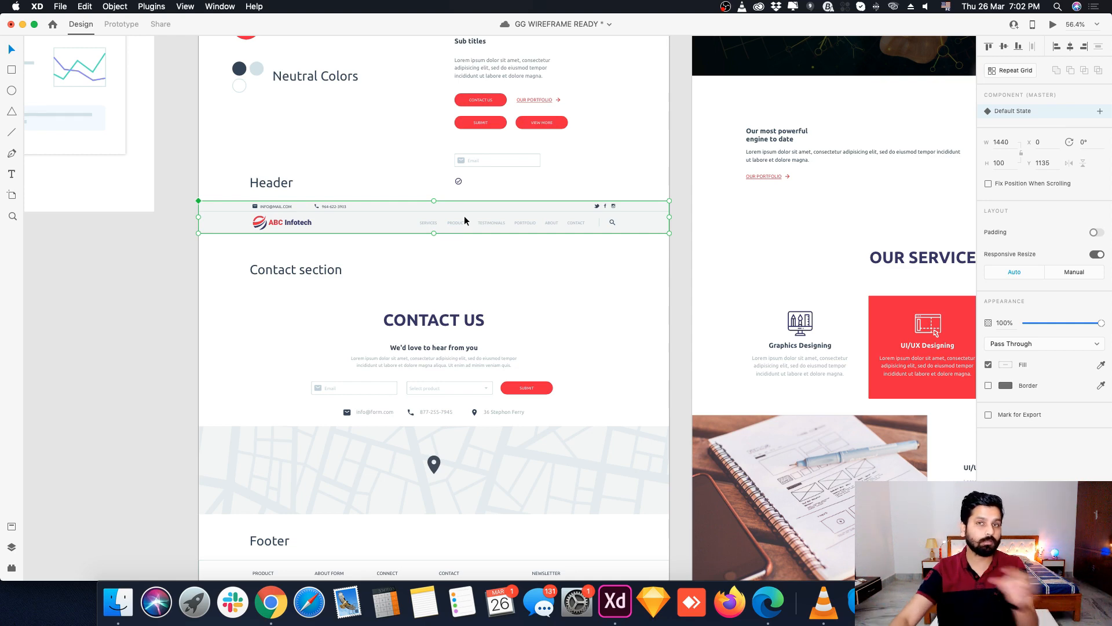
Step: Turn the SERVICES navigation label inside the header into its own component
{"action": "scroll", "coordinate": [464, 216], "scroll_direction": "up", "scroll_amount": 3}
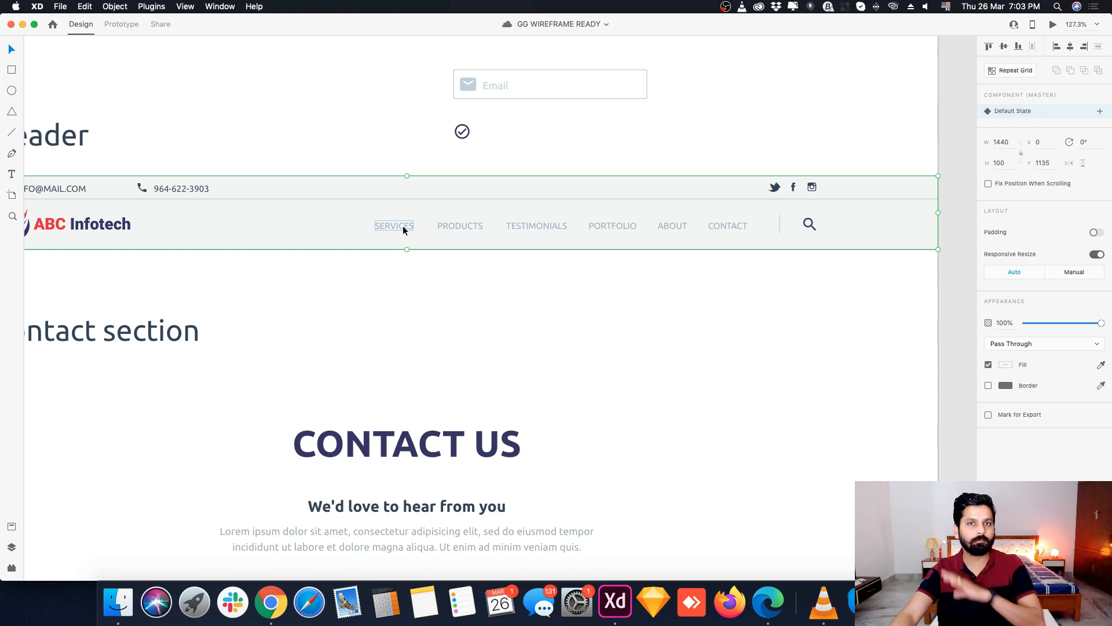
{"action": "scroll", "coordinate": [310, 263], "scroll_direction": "up", "scroll_amount": 1}
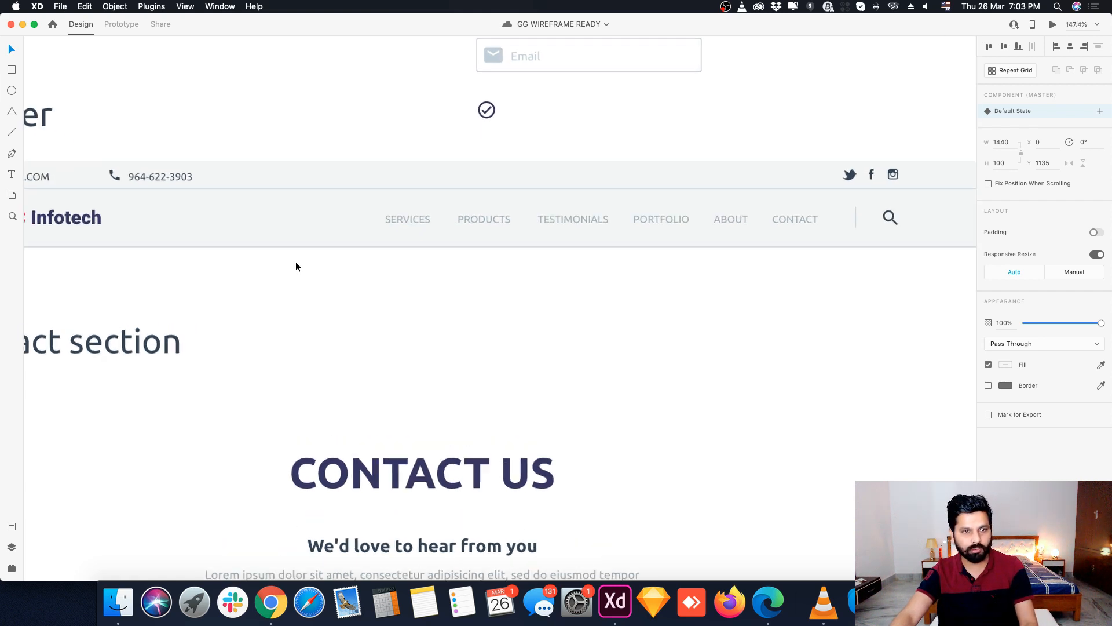
{"action": "scroll", "coordinate": [296, 262], "scroll_direction": "up", "scroll_amount": 5}
{"action": "double_click", "coordinate": [533, 162]}
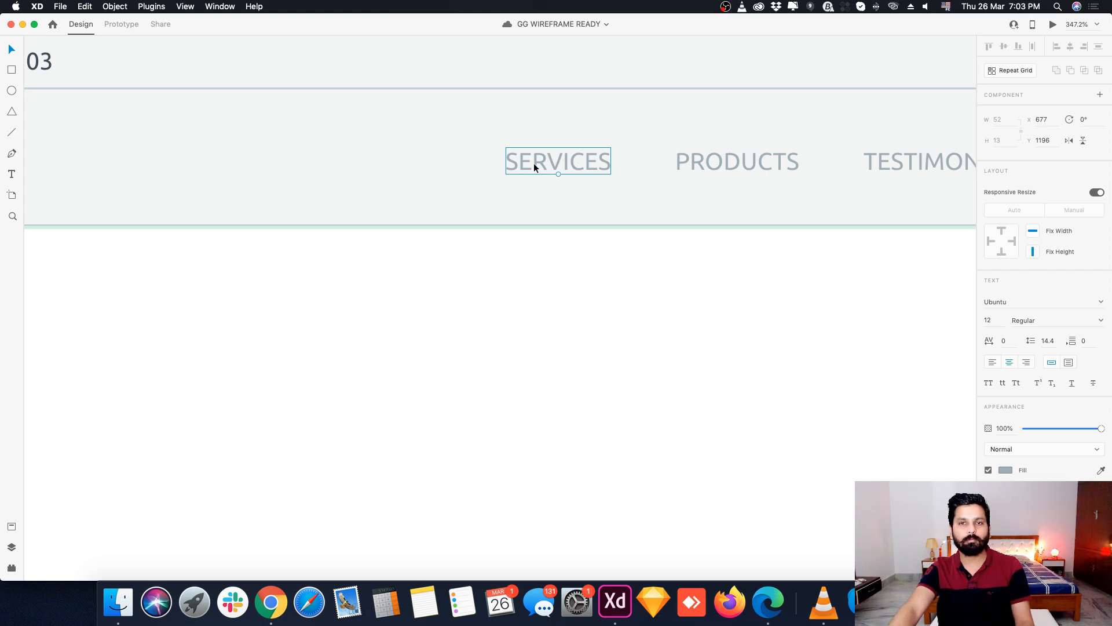
{"action": "right_click", "coordinate": [533, 162]}
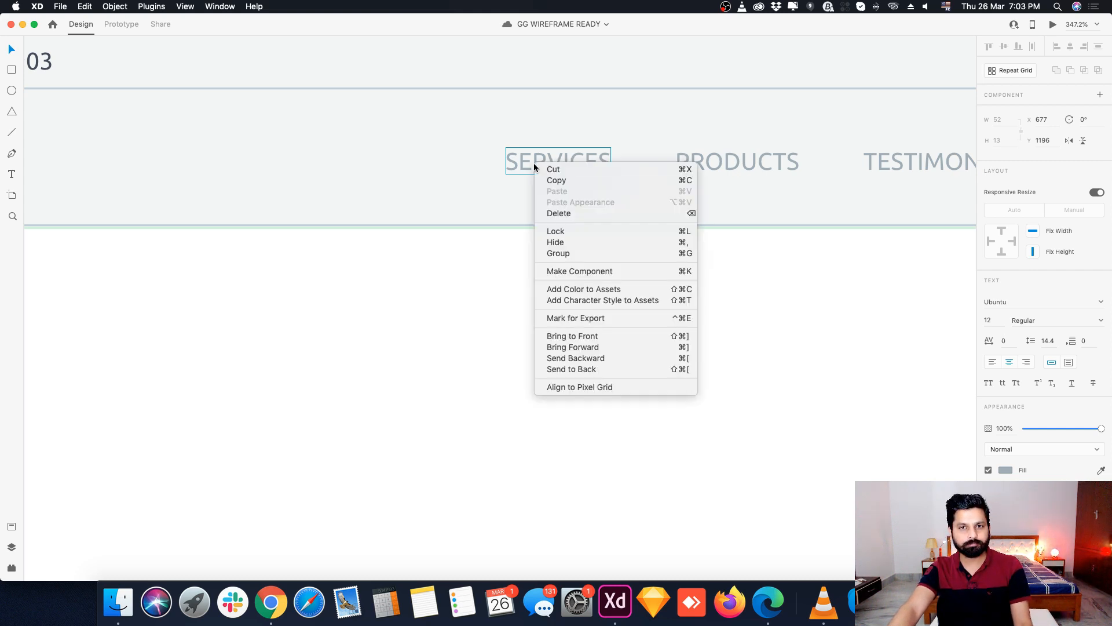
{"action": "left_click", "coordinate": [559, 271]}
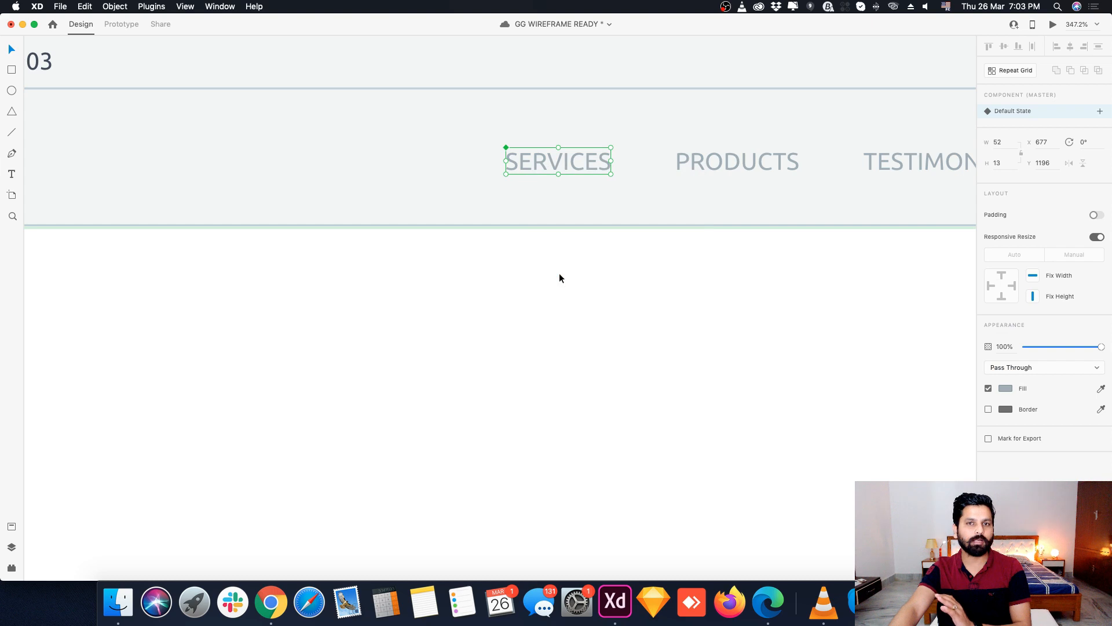
Step: Inside the SERVICES component, draw a dropdown rectangle about 146 × 68 below the label and sample the header line's grey-blue for its border
{"action": "double_click", "coordinate": [528, 165]}
{"action": "left_click", "coordinate": [11, 70]}
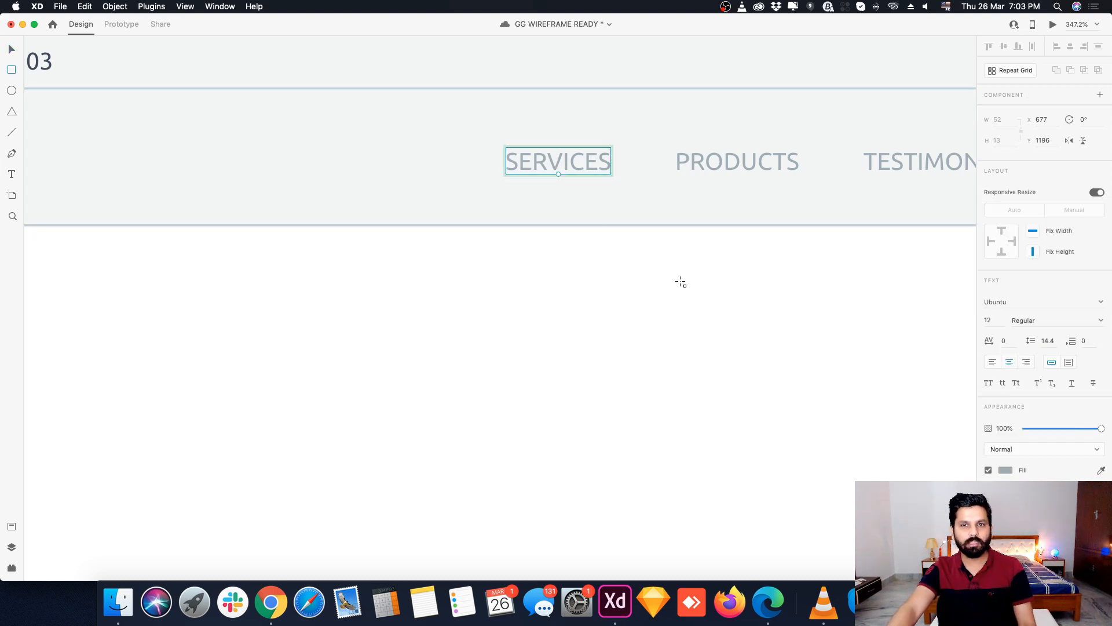
{"action": "left_click_drag", "start_coordinate": [611, 203], "coordinate": [316, 339]}
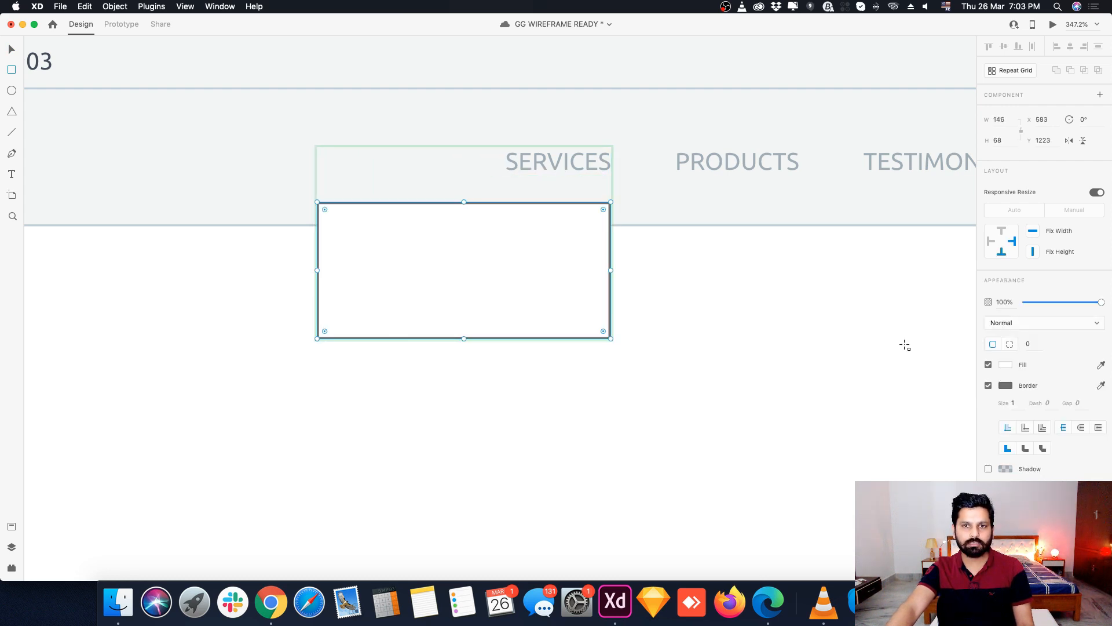
{"action": "left_click", "coordinate": [1101, 386]}
{"action": "left_click", "coordinate": [681, 223]}
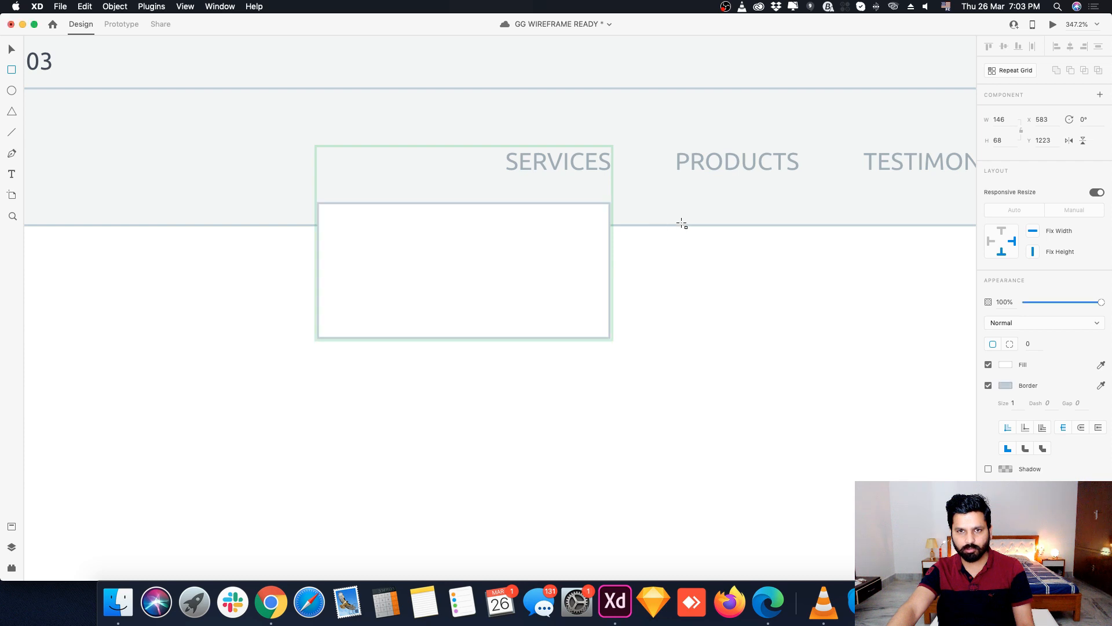
{"action": "left_click", "coordinate": [370, 207]}
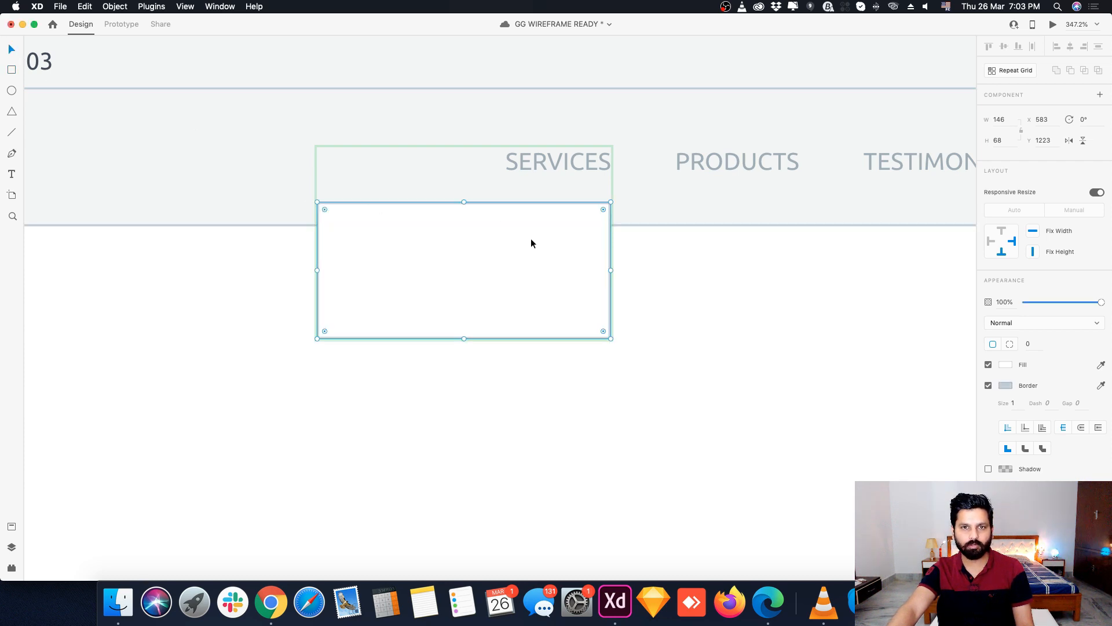
Step: Duplicate the SERVICES label into the upper part of the dropdown rectangle and change its text to GRAPHICS DESIGNING
{"action": "left_click", "coordinate": [533, 164]}
{"action": "left_click_drag", "start_coordinate": [543, 167], "coordinate": [394, 232], "text": "alt"}
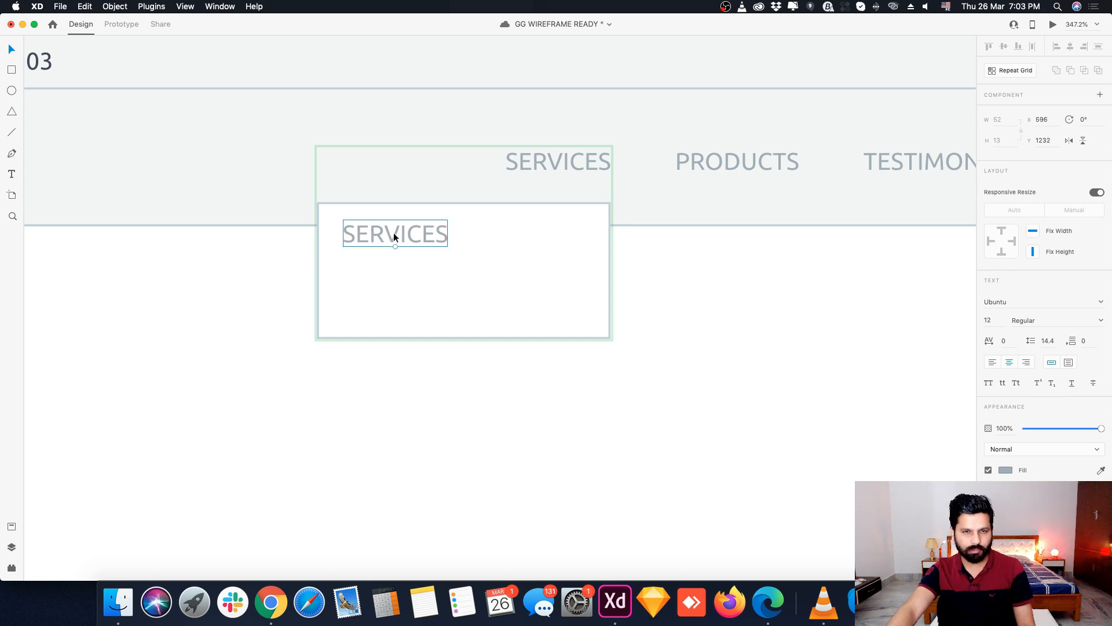
{"action": "double_click", "coordinate": [394, 235]}
{"action": "type", "text": "graphic"}
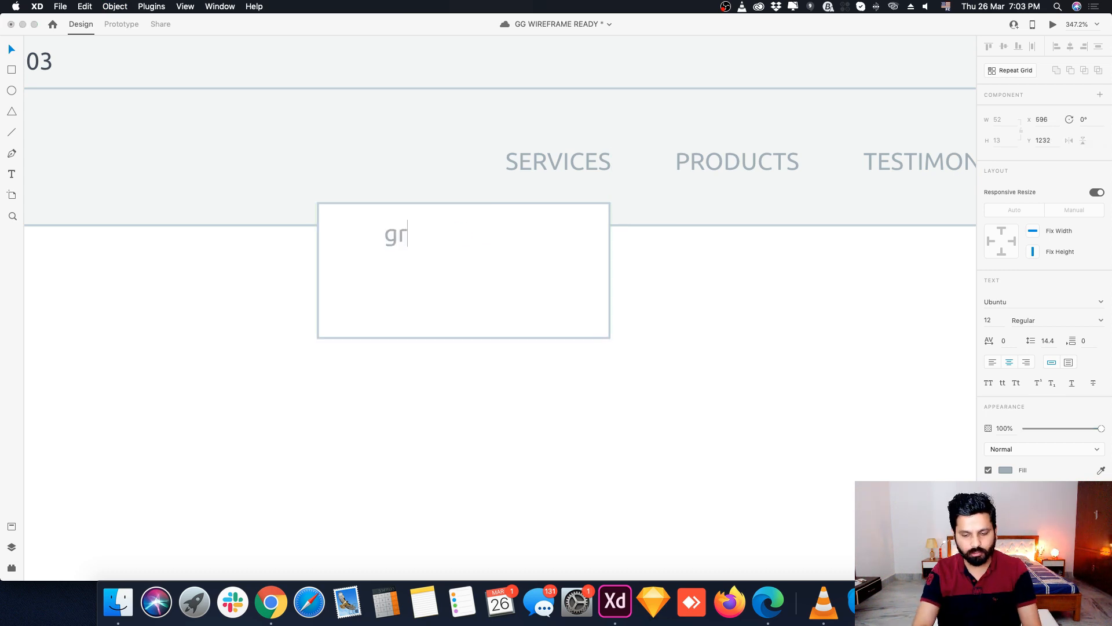
{"action": "key", "text": "BackSpace"}
{"action": "key", "text": "BackSpace"}
{"action": "key", "text": "BackSpace"}
{"action": "key", "text": "BackSpace"}
{"action": "key", "text": "BackSpace"}
{"action": "key", "text": "BackSpace"}
{"action": "key", "text": "BackSpace"}
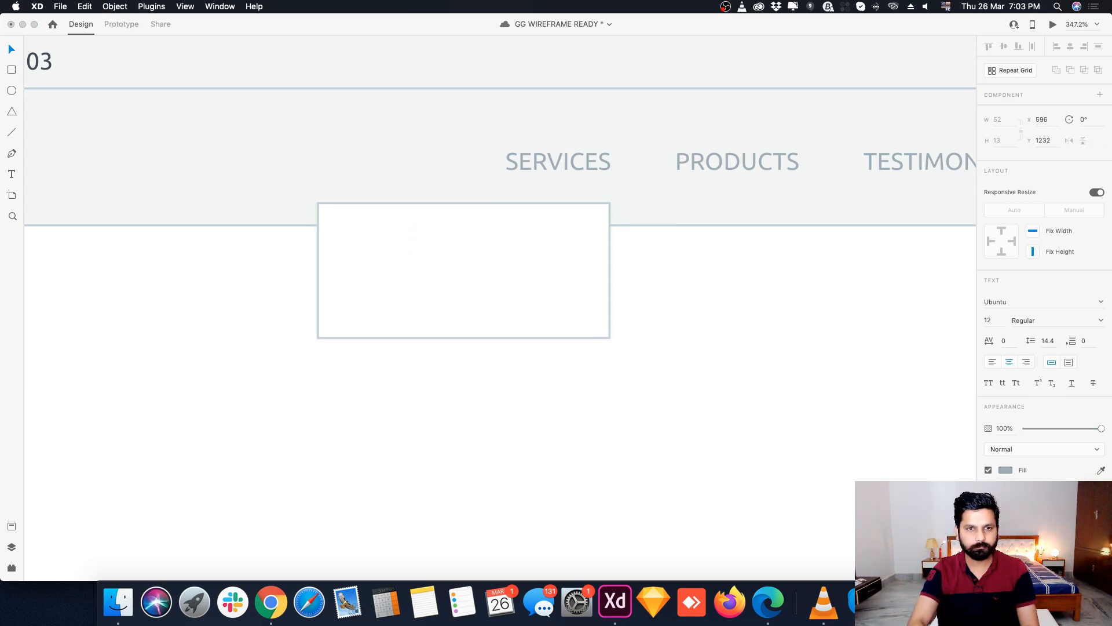
{"action": "type", "text": "graphics"}
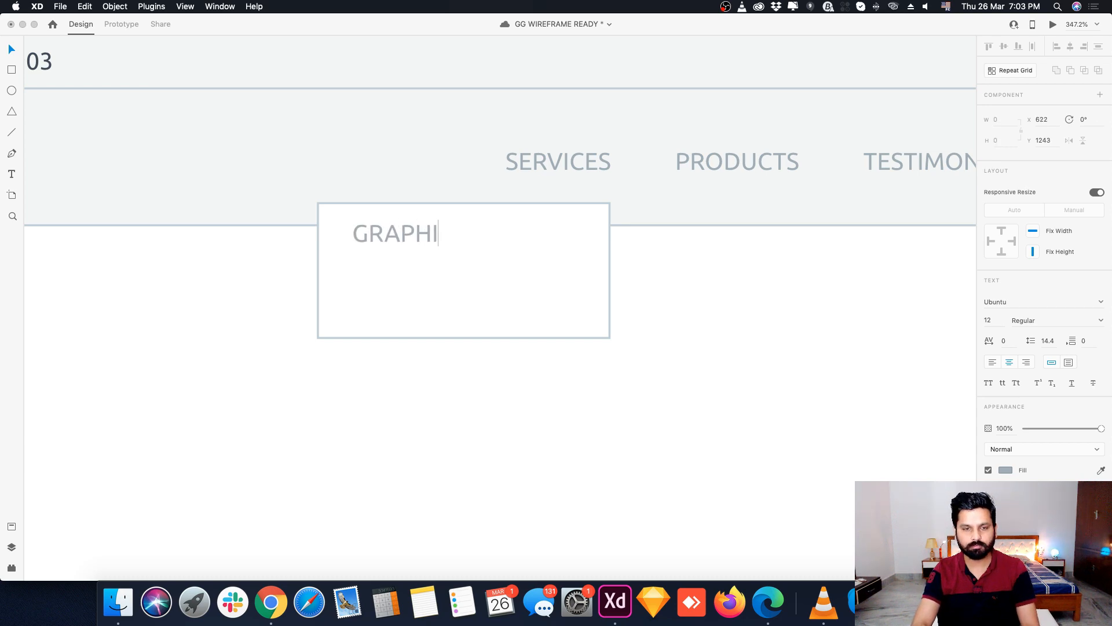
{"action": "type", "text": " designing"}
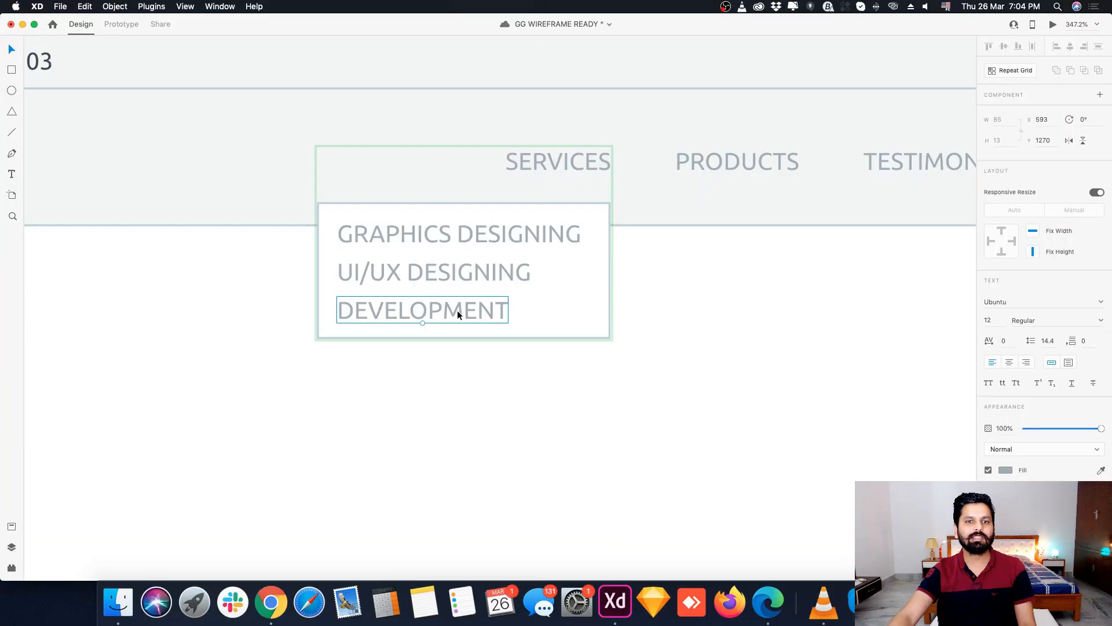
Step: Extend the dropdown rectangle's lower edge to a size of about 146 × 81 and shift the three service labels down inside it
{"action": "left_click", "coordinate": [493, 332]}
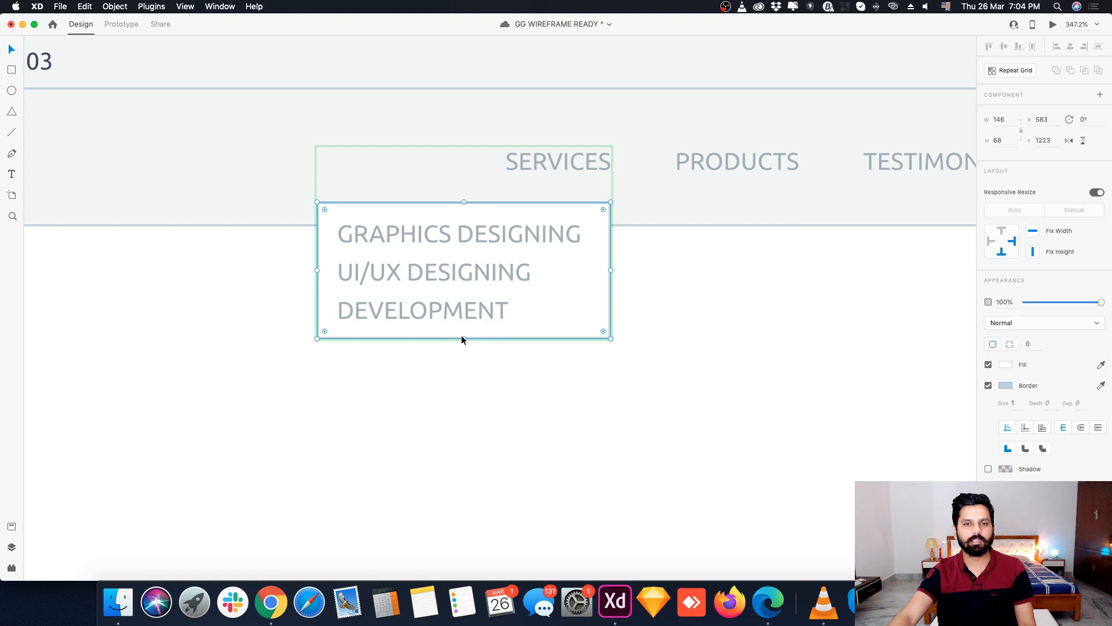
{"action": "left_click_drag", "start_coordinate": [464, 338], "coordinate": [462, 365]}
{"action": "left_click", "coordinate": [465, 284]}
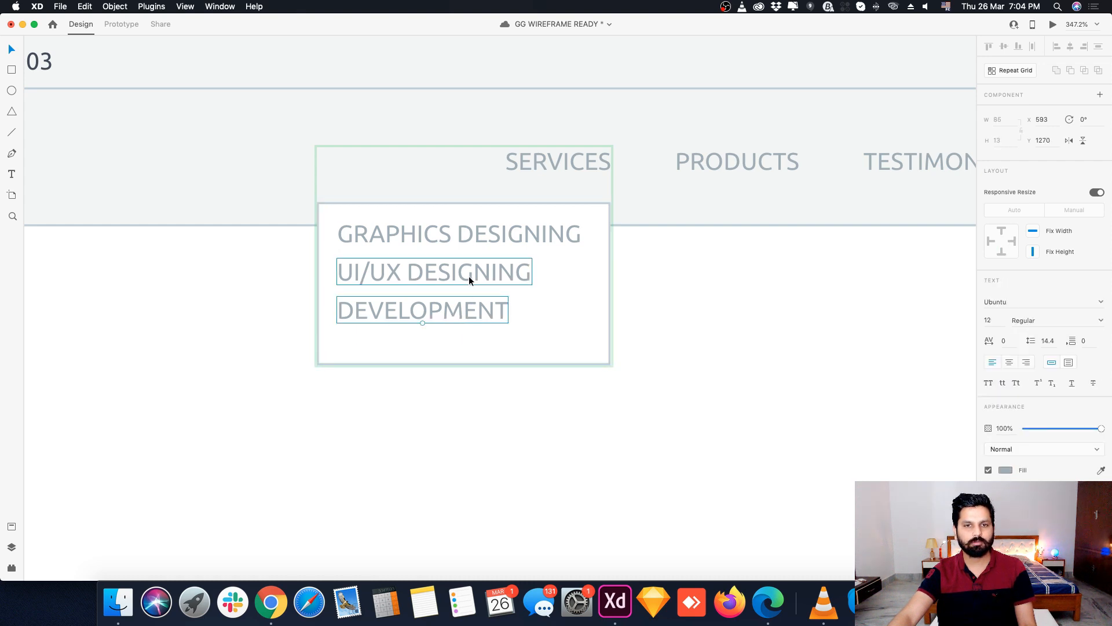
{"action": "left_click_drag", "start_coordinate": [467, 232], "coordinate": [466, 242]}
Step: Move the DEVELOPMENT and UI/UX DESIGNING labels down to widen the vertical spacing between the three service labels
{"action": "double_click", "coordinate": [493, 321]}
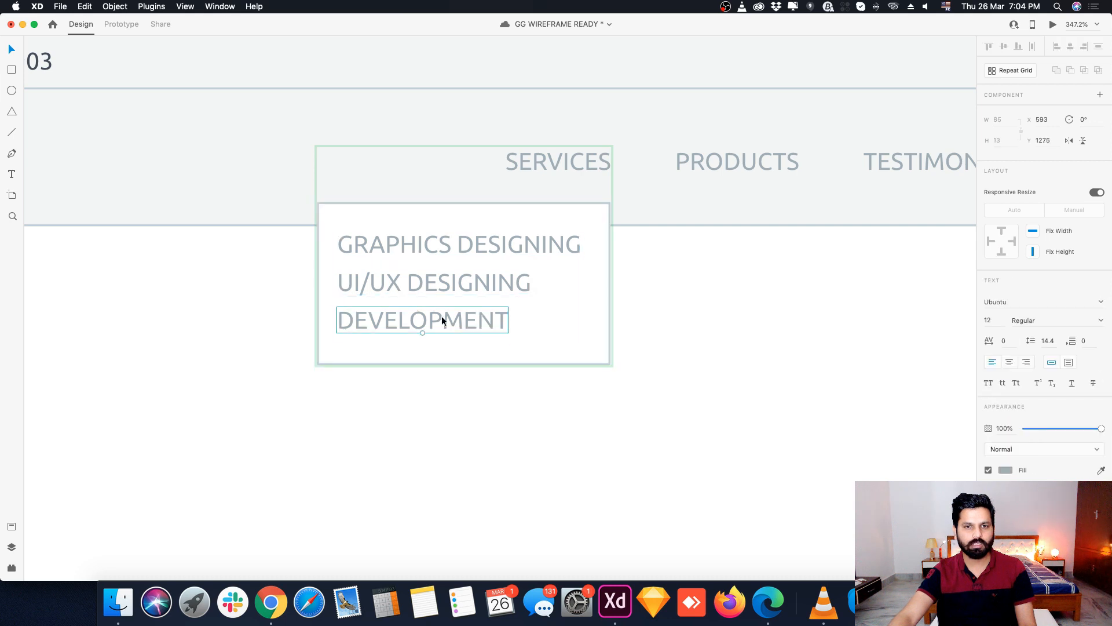
{"action": "left_click_drag", "start_coordinate": [441, 315], "coordinate": [442, 330]}
{"action": "left_click", "coordinate": [460, 284]}
{"action": "left_click_drag", "start_coordinate": [471, 285], "coordinate": [470, 296]}
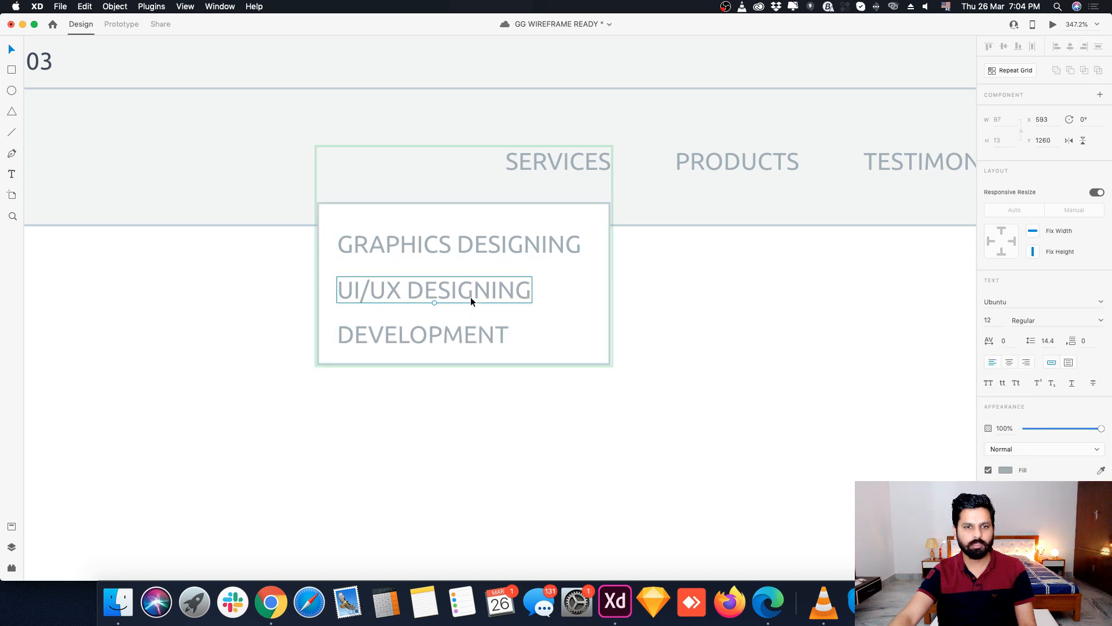
Step: Select all three service labels together and nudge them slightly upward within the dropdown rectangle
{"action": "left_click", "coordinate": [470, 328]}
{"action": "left_click", "coordinate": [472, 294], "text": "shift"}
{"action": "left_click", "coordinate": [494, 244], "text": "shift"}
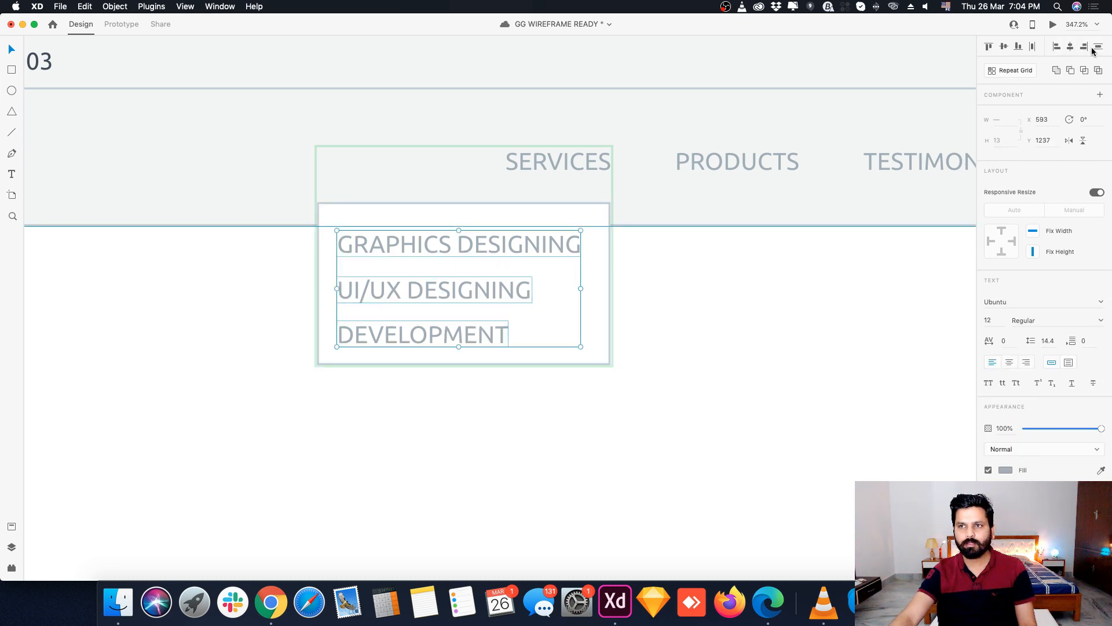
{"action": "key", "text": "Up"}
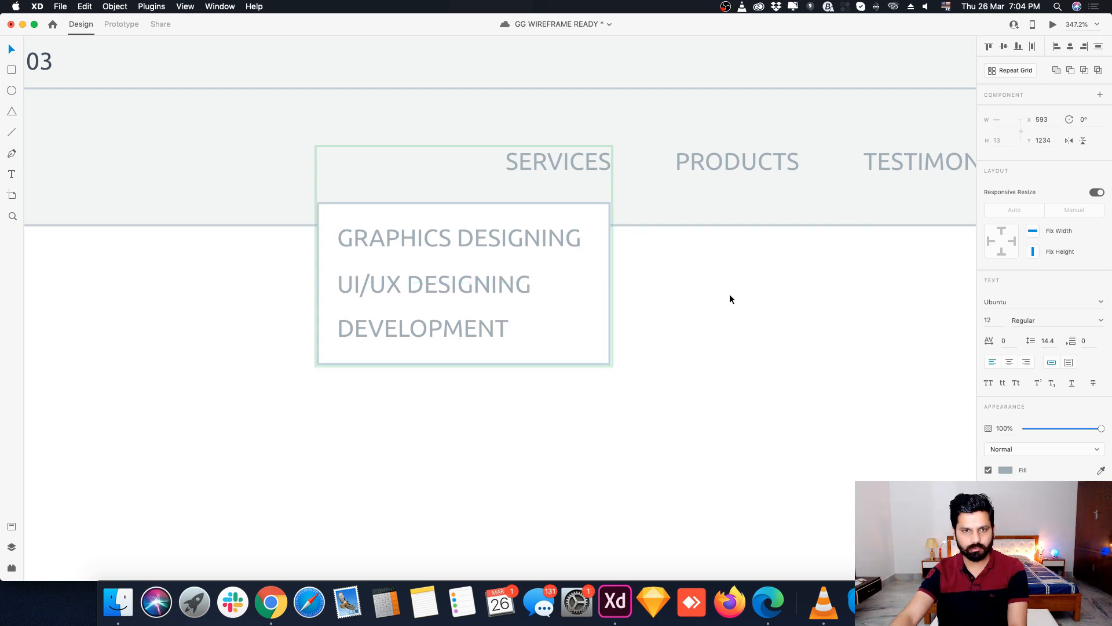
{"action": "key", "text": "Up"}
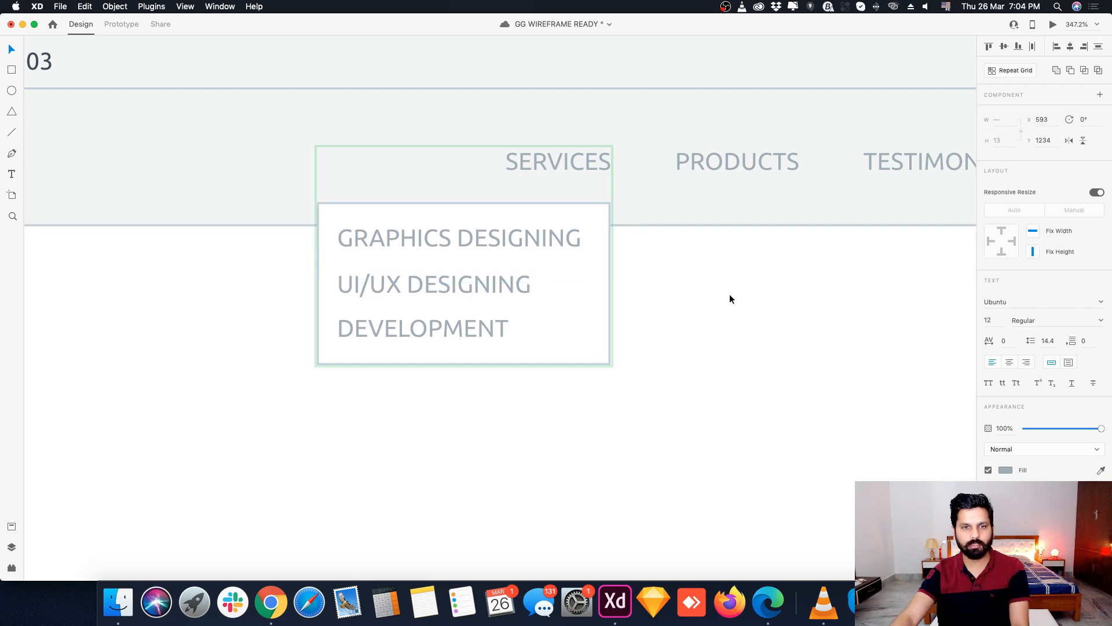
{"action": "left_click", "coordinate": [739, 297]}
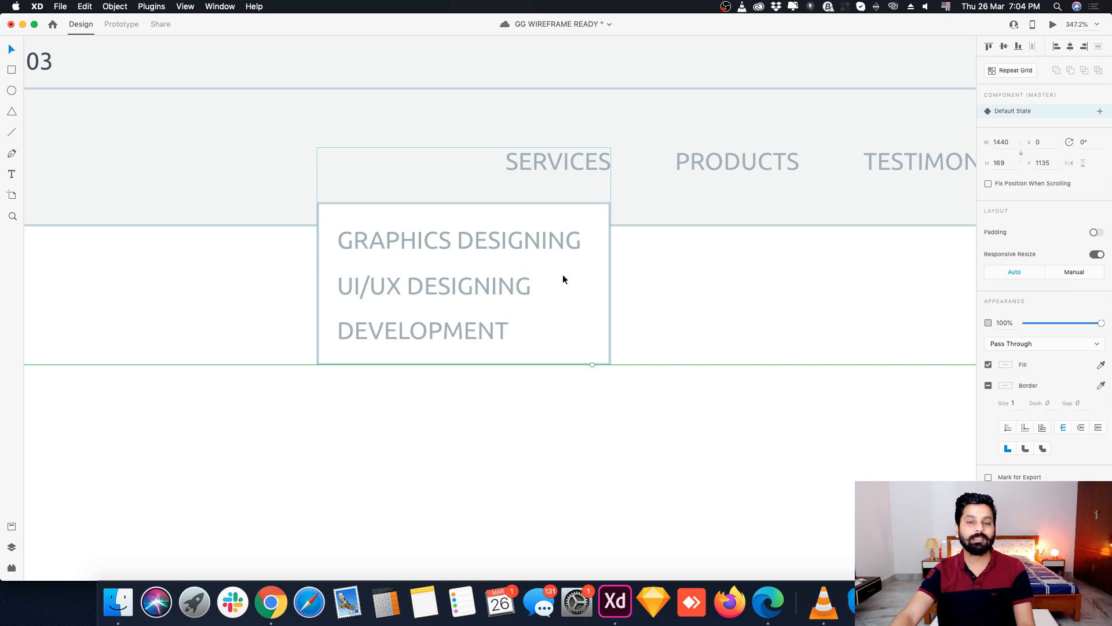
Step: Duplicate the dropdown rectangle and shrink the copy to a strip about 146 × 26 behind the UI/UX DESIGNING label
{"action": "left_click", "coordinate": [584, 296]}
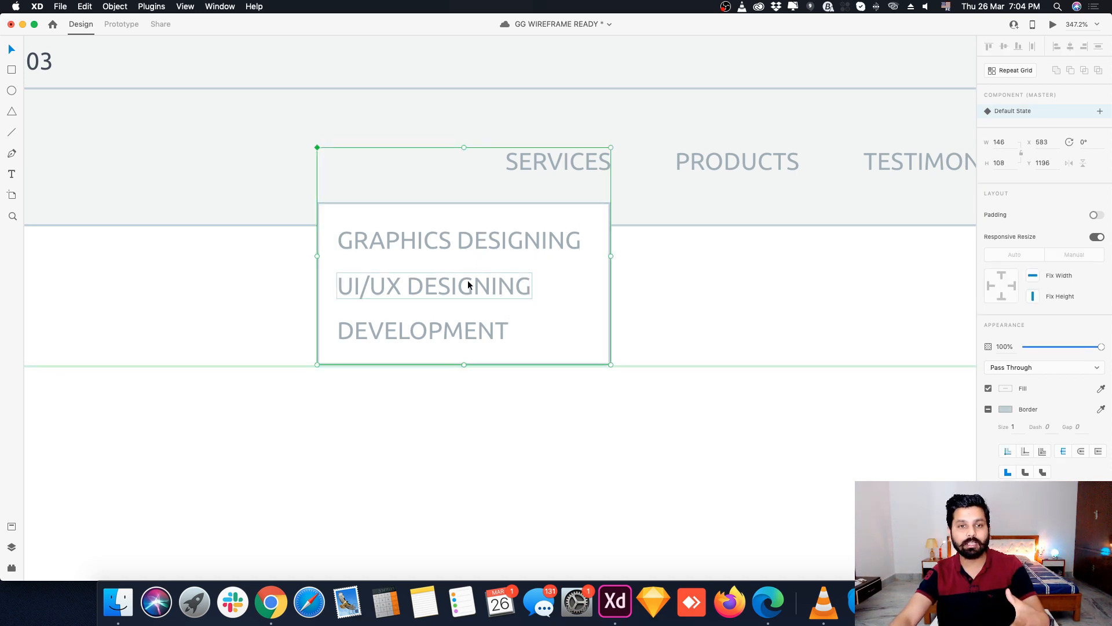
{"action": "double_click", "coordinate": [595, 287]}
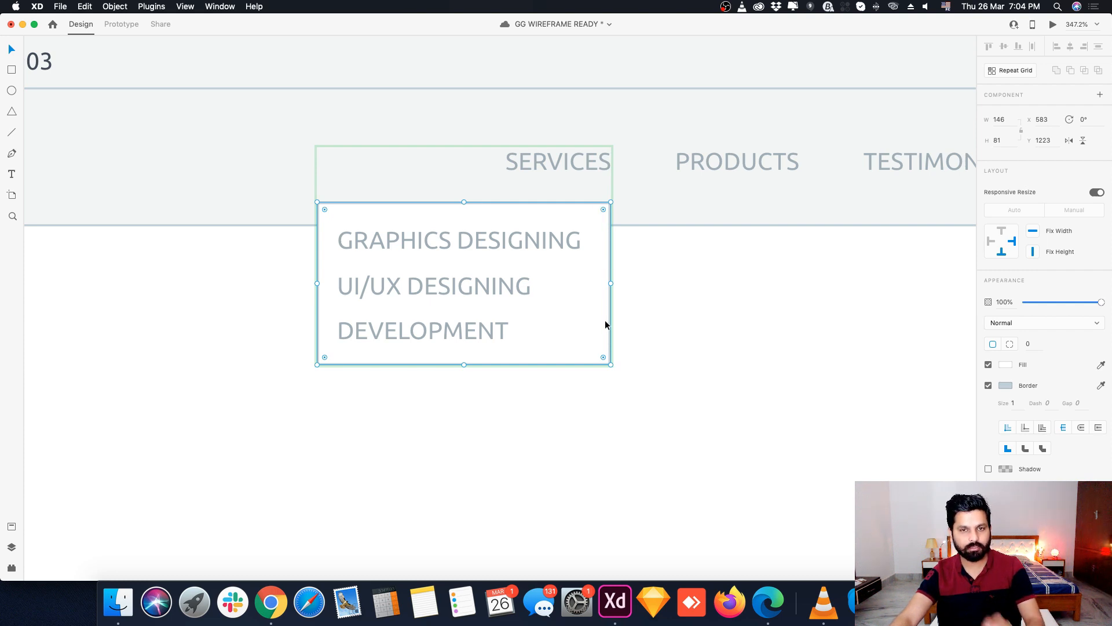
{"action": "left_click_drag", "start_coordinate": [464, 203], "coordinate": [459, 260]}
{"action": "left_click_drag", "start_coordinate": [465, 364], "coordinate": [466, 313]}
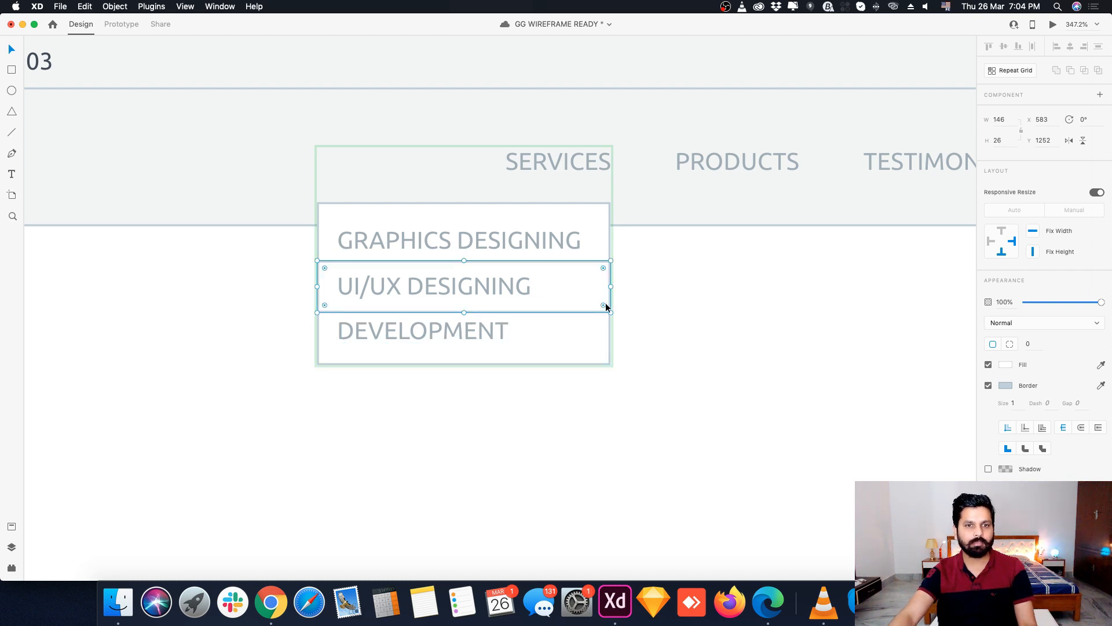
Step: Fill the strip behind UI/UX DESIGNING with the saved red #EB2441 and remove its border
{"action": "left_click", "coordinate": [12, 527]}
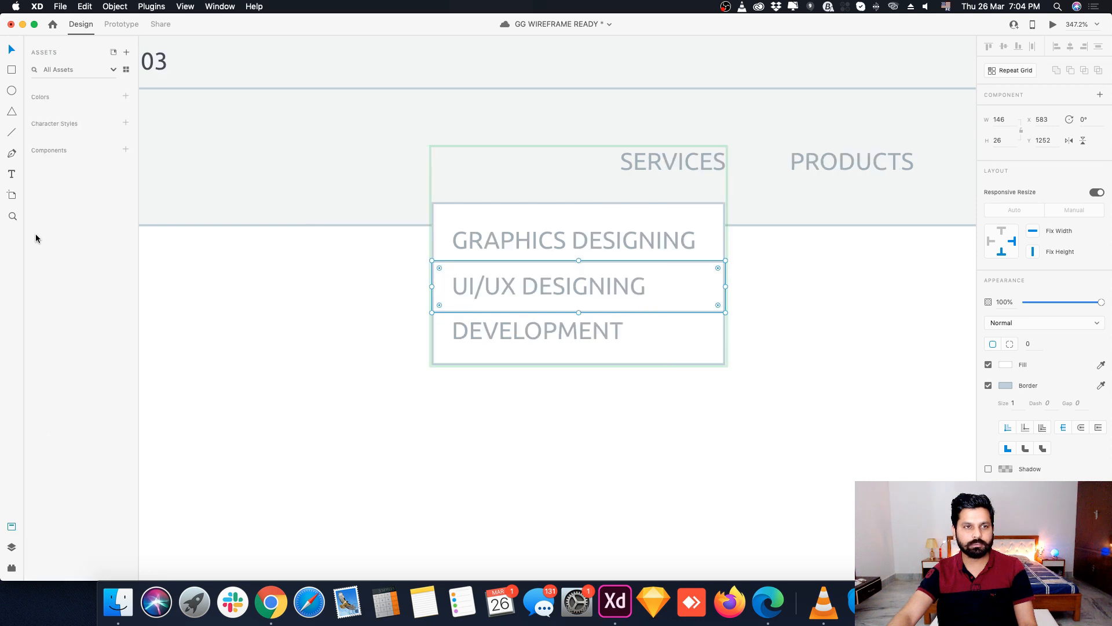
{"action": "left_click", "coordinate": [65, 136]}
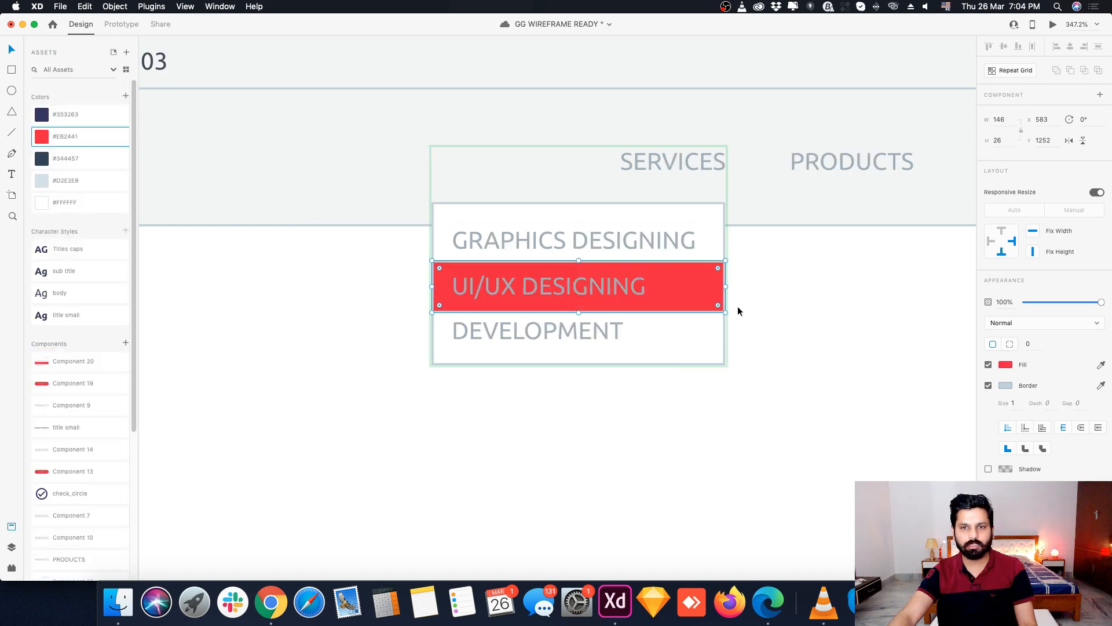
{"action": "left_click", "coordinate": [989, 385]}
Step: Change the text colour of the UI/UX DESIGNING label on the red strip to white
{"action": "double_click", "coordinate": [586, 283]}
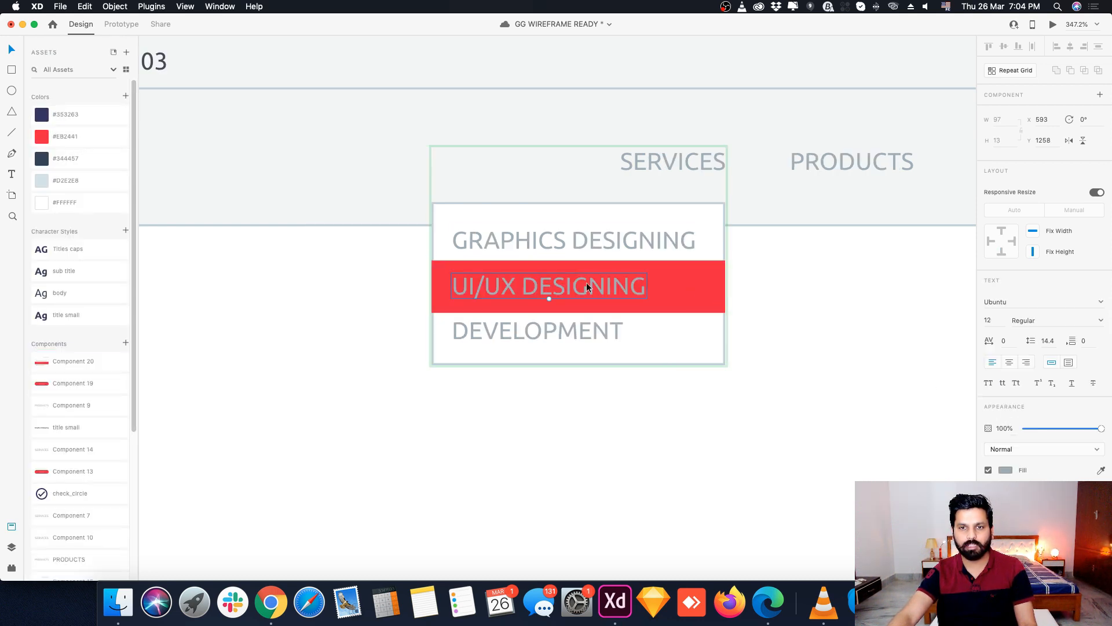
{"action": "double_click", "coordinate": [597, 285]}
{"action": "left_click", "coordinate": [1005, 470]}
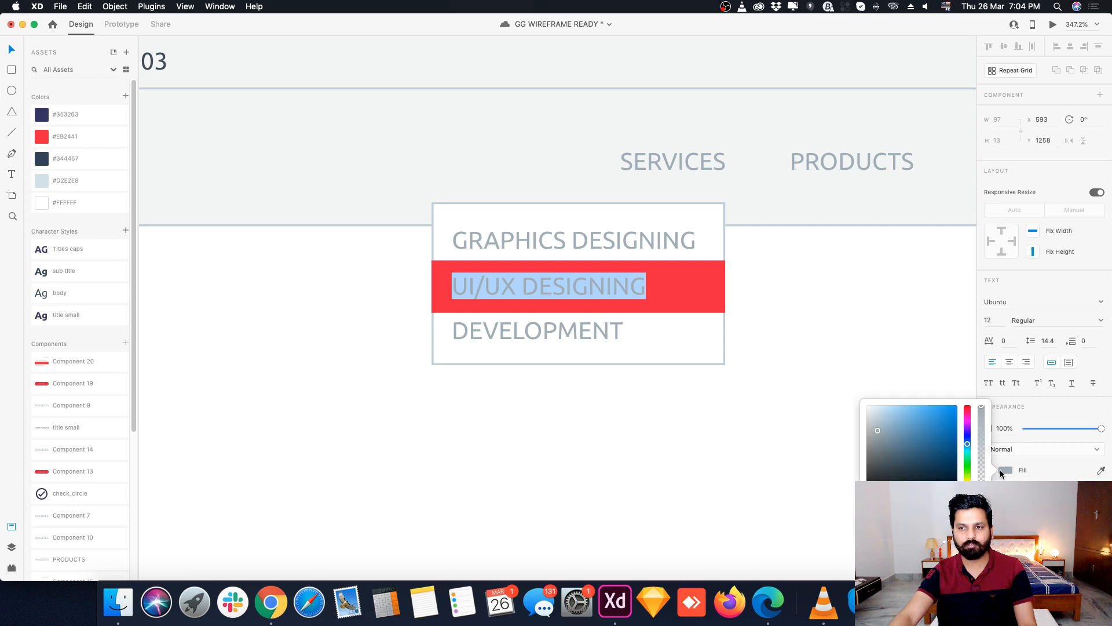
{"action": "left_click_drag", "start_coordinate": [924, 440], "coordinate": [603, 264]}
{"action": "left_click", "coordinate": [847, 319]}
{"action": "left_click", "coordinate": [847, 319]}
{"action": "scroll", "coordinate": [812, 299], "scroll_direction": "up", "scroll_amount": 5}
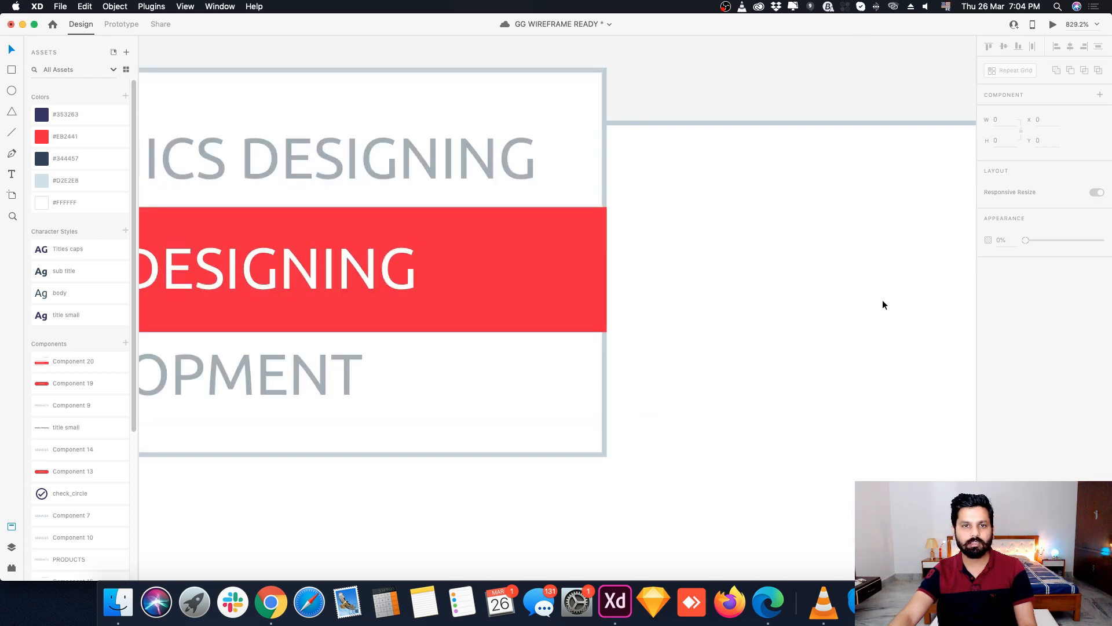
{"action": "scroll", "coordinate": [882, 300], "scroll_direction": "down", "scroll_amount": 5}
{"action": "scroll", "coordinate": [808, 287], "scroll_direction": "up", "scroll_amount": 1}
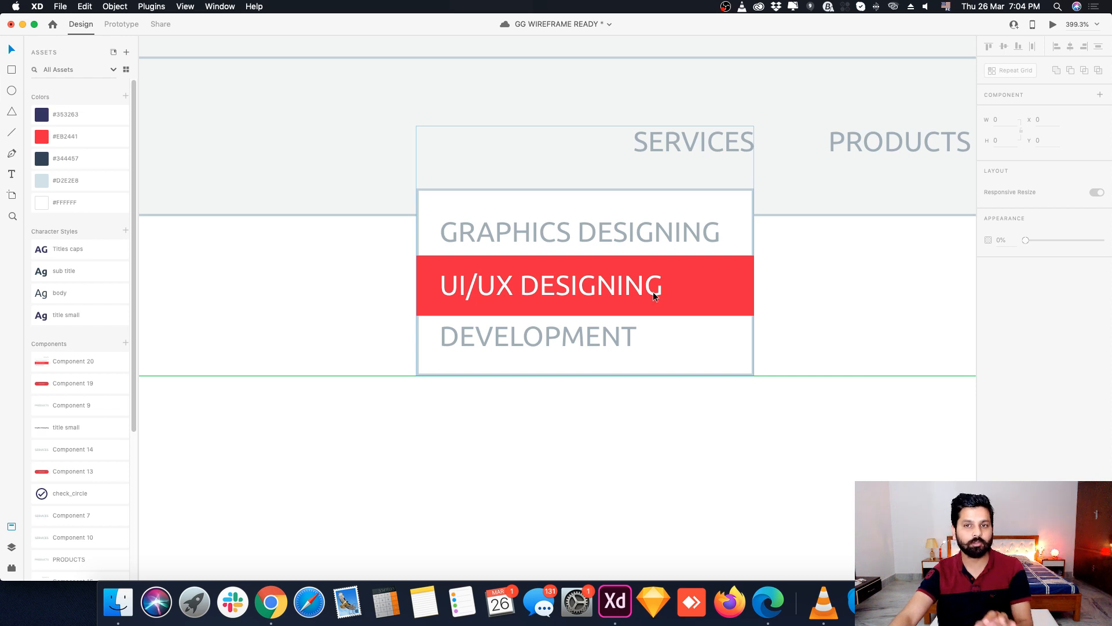
{"action": "scroll", "coordinate": [388, 283], "scroll_direction": "down", "scroll_amount": 2}
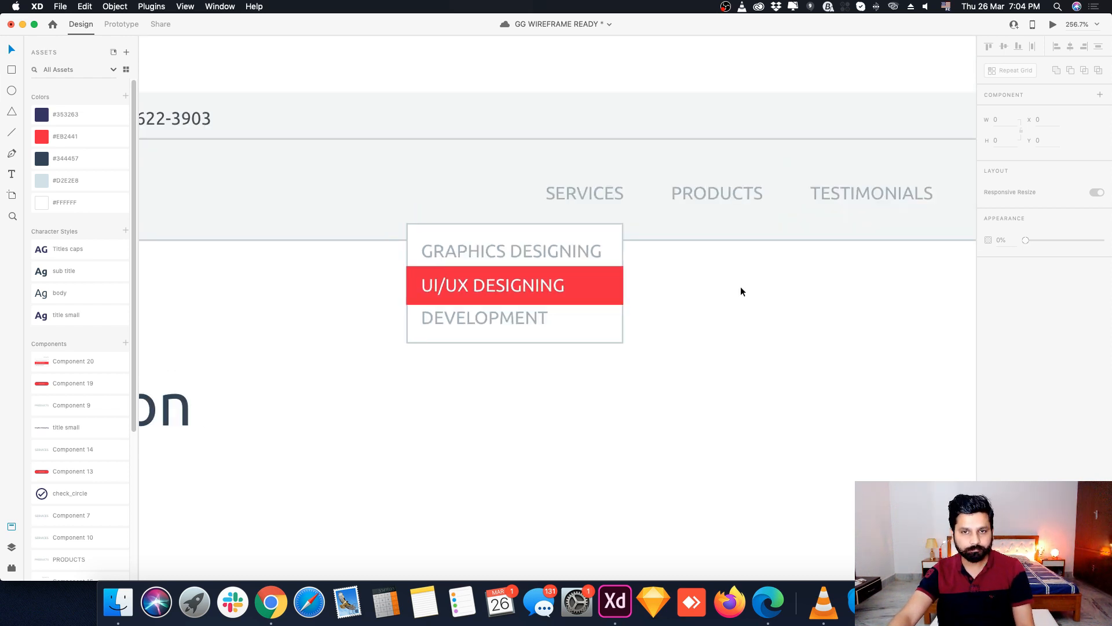
{"action": "left_click", "coordinate": [611, 255]}
{"action": "double_click", "coordinate": [610, 255]}
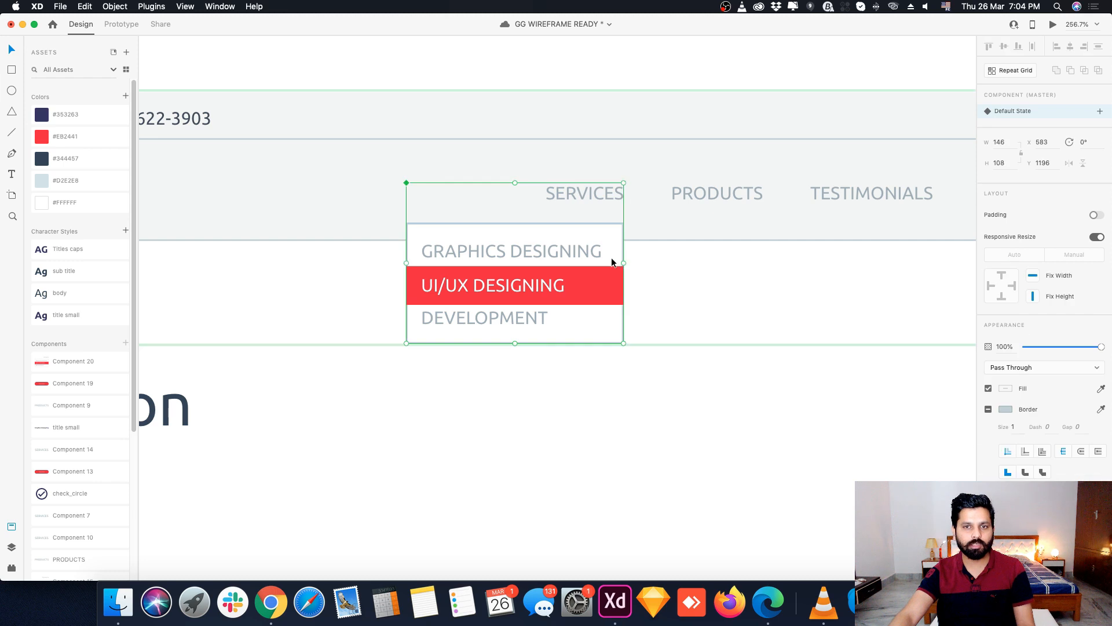
{"action": "double_click", "coordinate": [608, 255]}
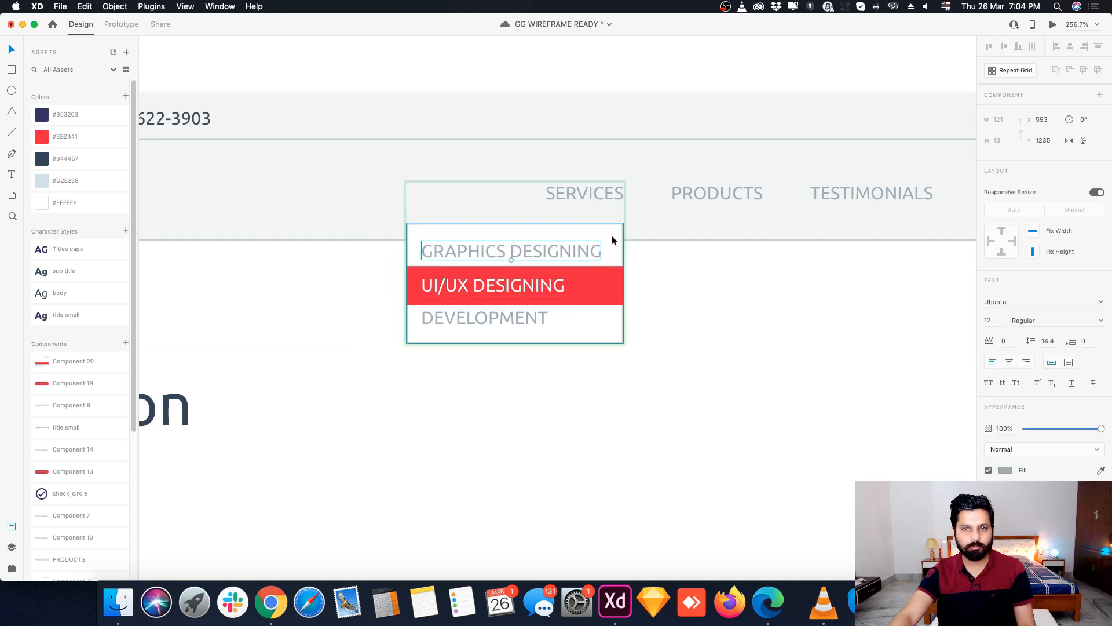
{"action": "scroll", "coordinate": [604, 244], "scroll_direction": "up", "scroll_amount": 2}
{"action": "left_click", "coordinate": [695, 238]}
{"action": "left_click", "coordinate": [617, 187]}
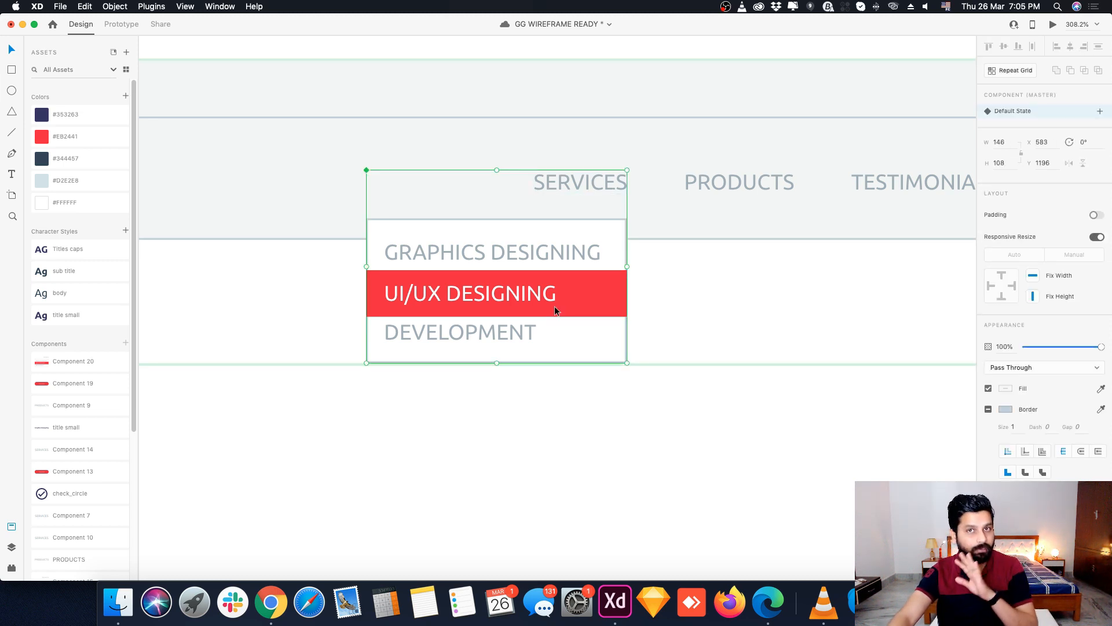
Step: Group the dropdown rectangle, the red strip and the three service labels, leaving the SERVICES label out of the group
{"action": "double_click", "coordinate": [536, 294]}
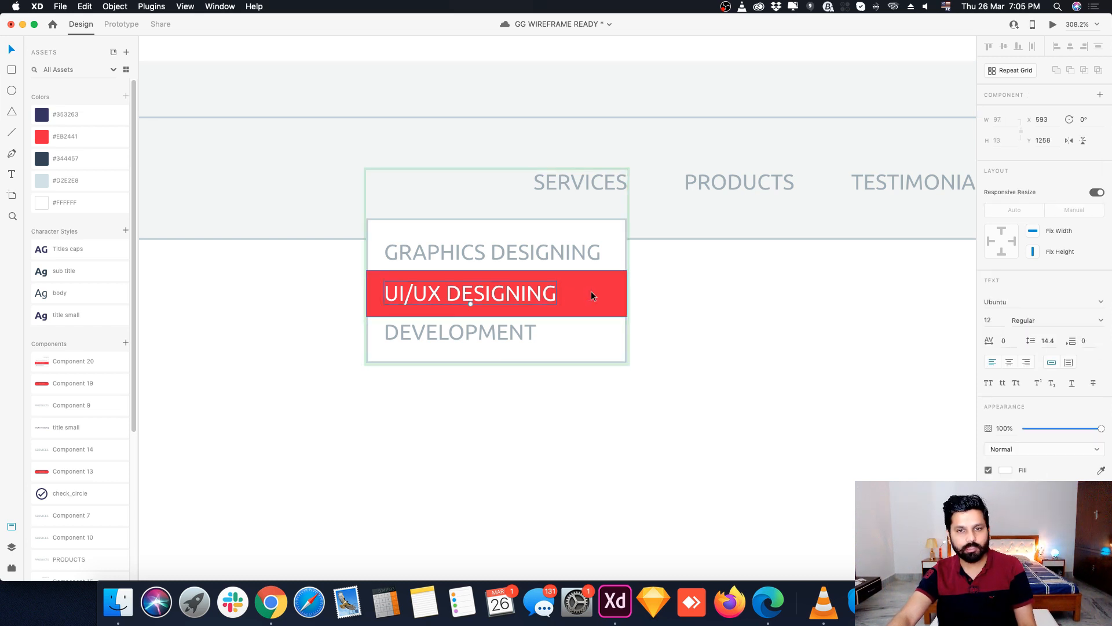
{"action": "left_click", "coordinate": [498, 331], "text": "shift"}
{"action": "left_click", "coordinate": [565, 335], "text": "shift"}
{"action": "left_click", "coordinate": [557, 257], "text": "shift"}
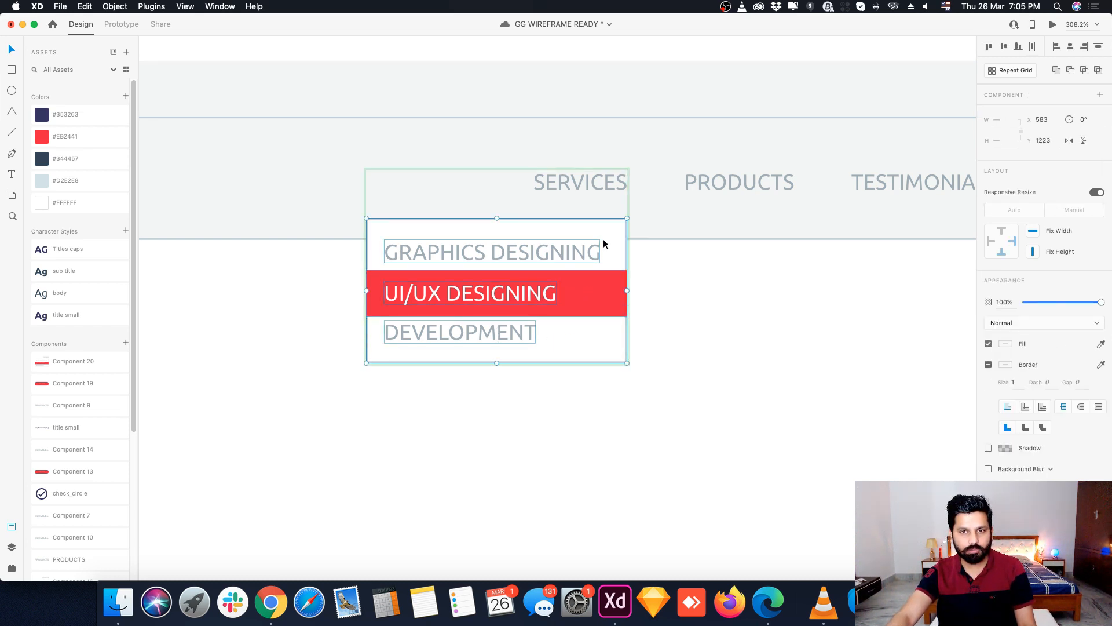
{"action": "left_click", "coordinate": [603, 238], "text": "shift"}
{"action": "mouse_move", "coordinate": [550, 280]}
{"action": "left_mouse_down"}
{"action": "mouse_move", "coordinate": [603, 315]}
{"action": "mouse_move", "coordinate": [659, 316]}
{"action": "mouse_move", "coordinate": [585, 276]}
{"action": "mouse_move", "coordinate": [550, 273]}
{"action": "left_mouse_up"}
{"action": "key", "text": "super+z"}
{"action": "left_click", "coordinate": [614, 249], "text": "shift"}
{"action": "key", "text": "super+z"}
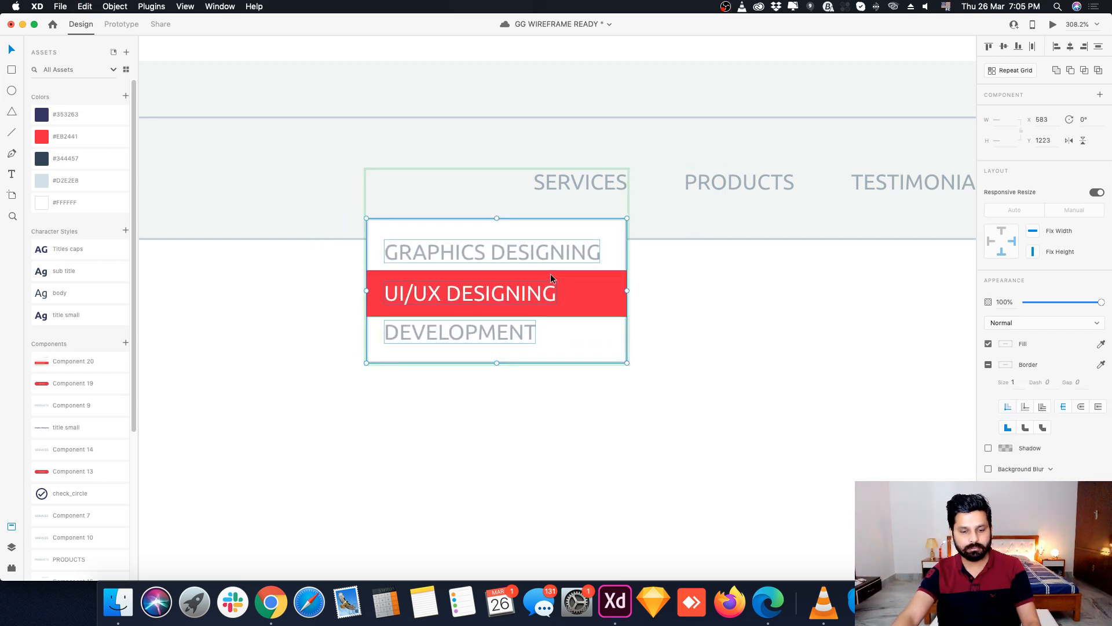
{"action": "key", "text": "super+g"}
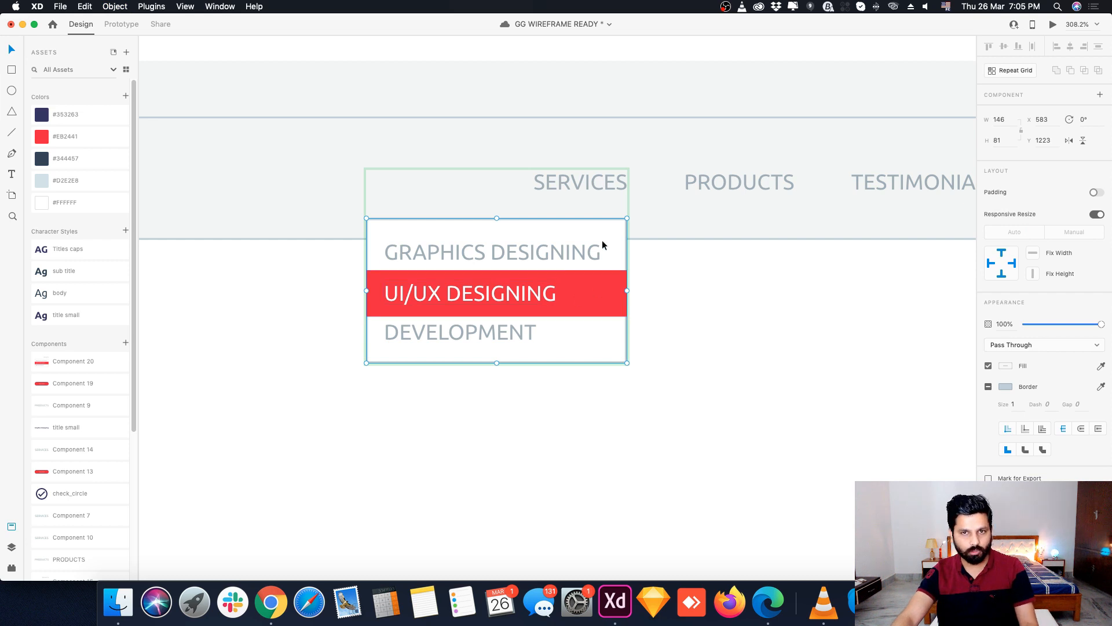
Step: Add a Hover State to the SERVICES dropdown component
{"action": "left_click", "coordinate": [599, 182], "text": "shift"}
{"action": "key", "text": "super+k"}
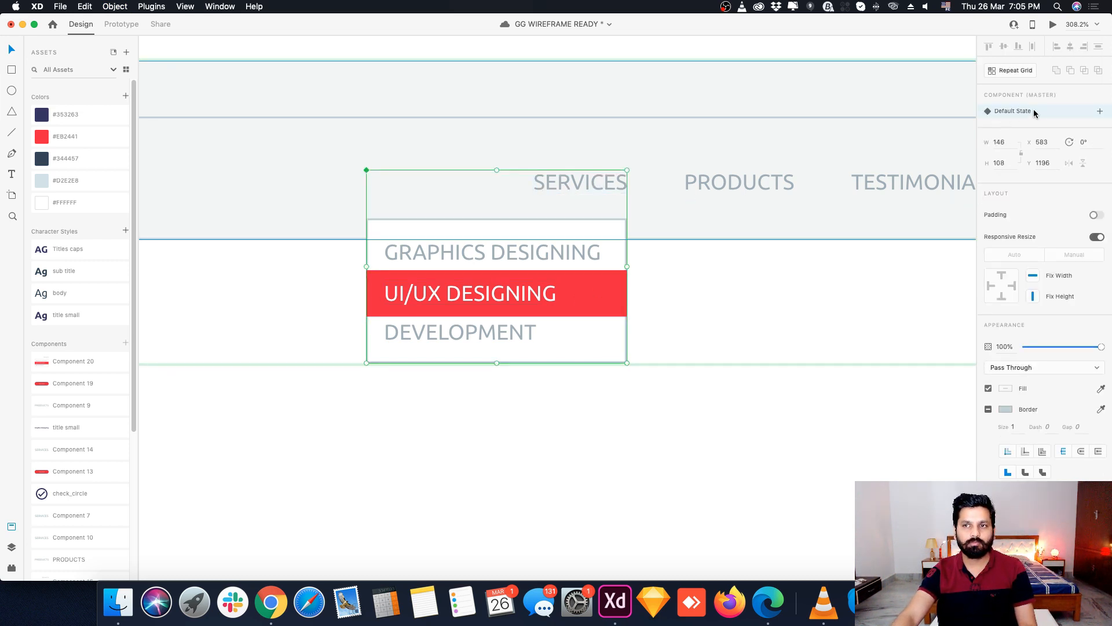
{"action": "left_click", "coordinate": [1100, 111]}
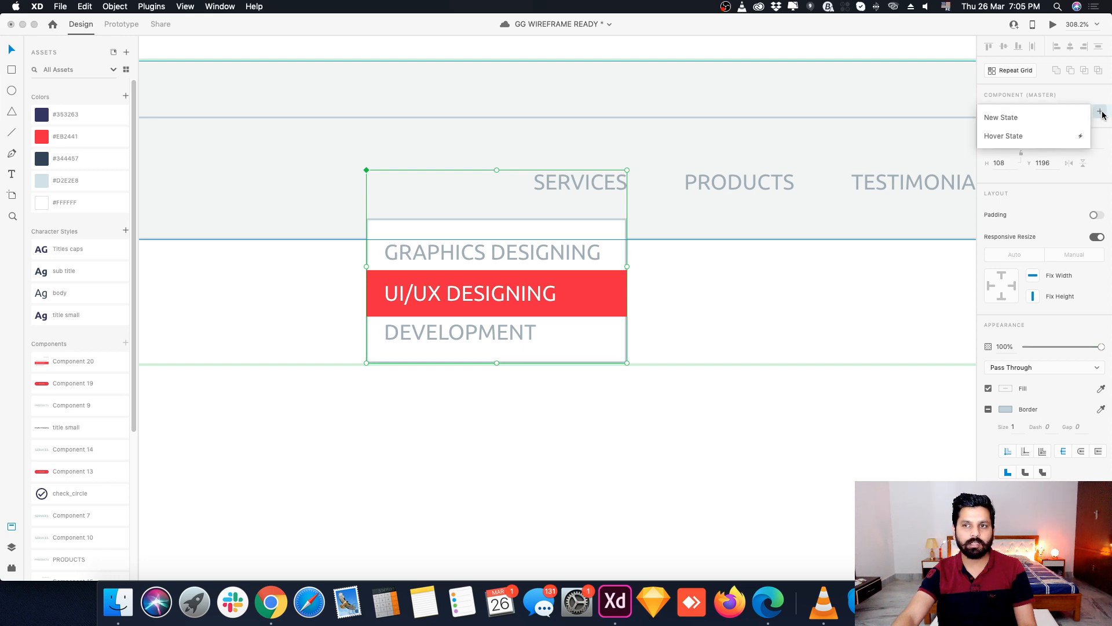
{"action": "left_click", "coordinate": [1018, 137]}
{"action": "left_click", "coordinate": [995, 127]}
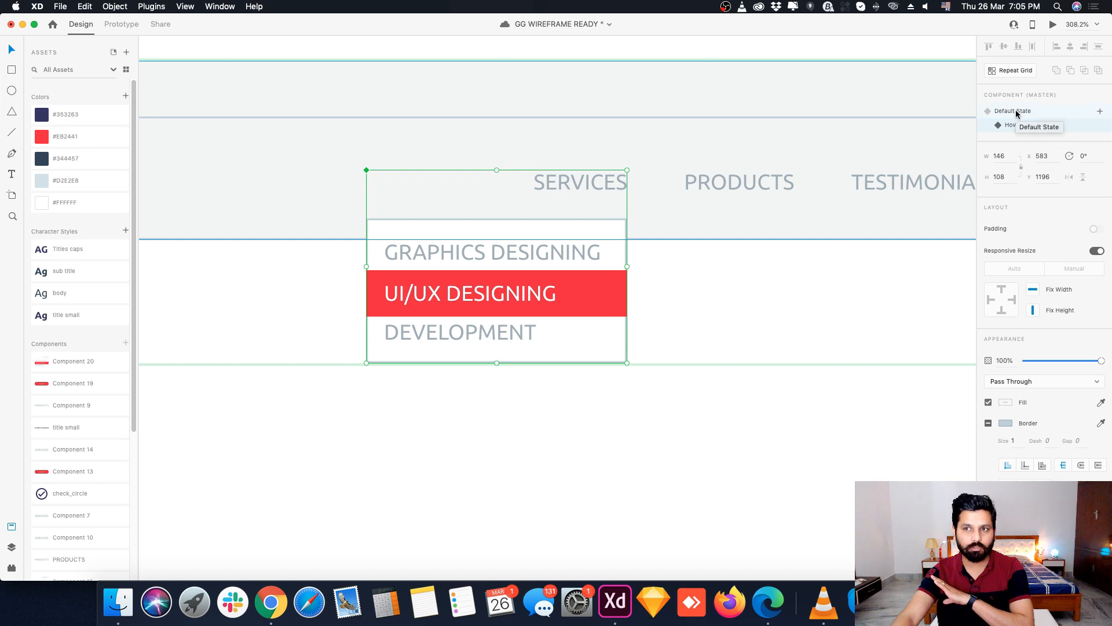
Step: In the SERVICES component's Default State, set the opacity of the grouped dropdown to 0%
{"action": "left_click", "coordinate": [1015, 111]}
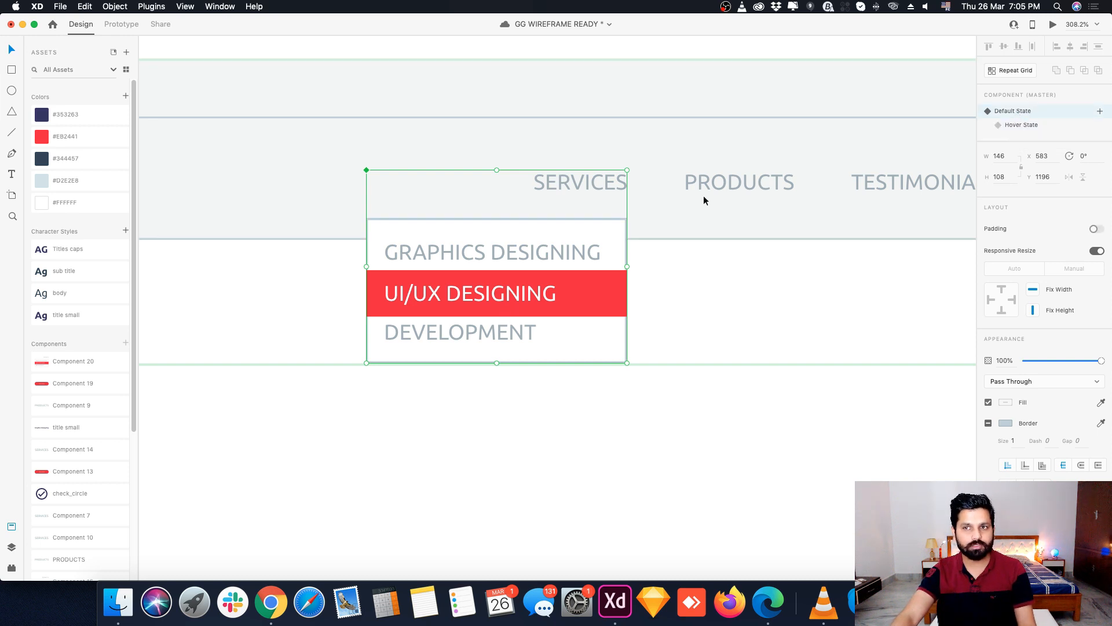
{"action": "double_click", "coordinate": [413, 291]}
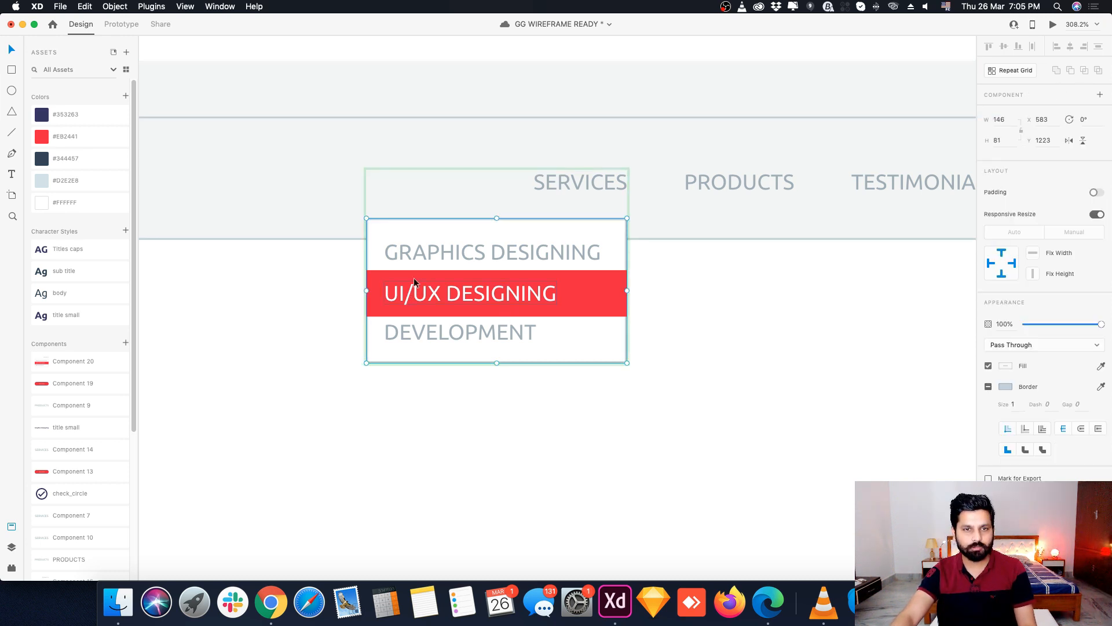
{"action": "left_click", "coordinate": [13, 546]}
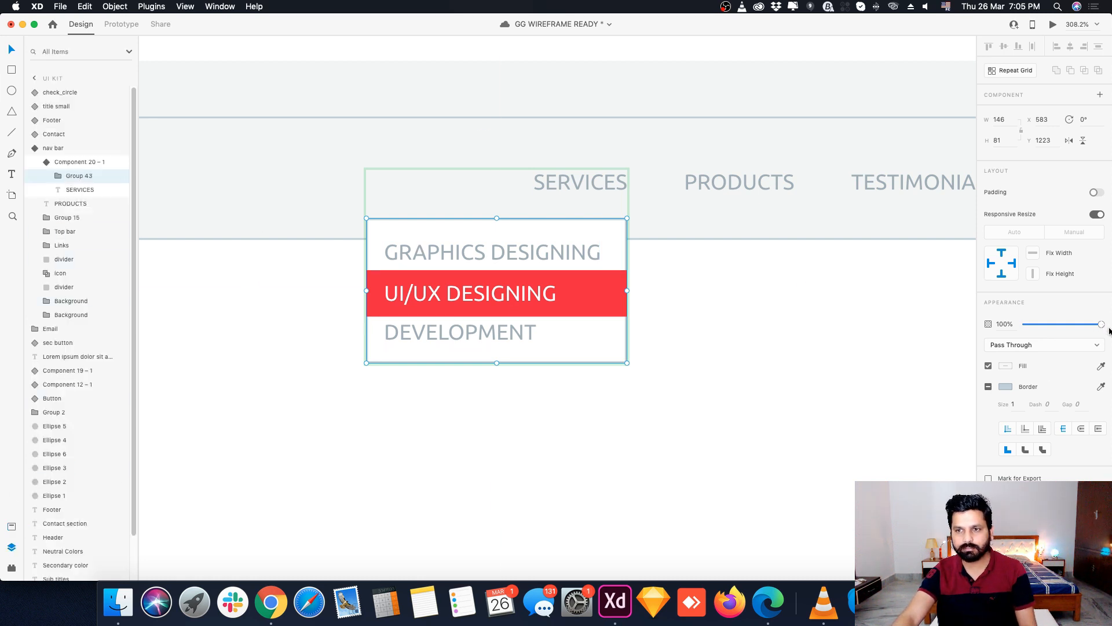
{"action": "left_click_drag", "start_coordinate": [1101, 324], "coordinate": [929, 330]}
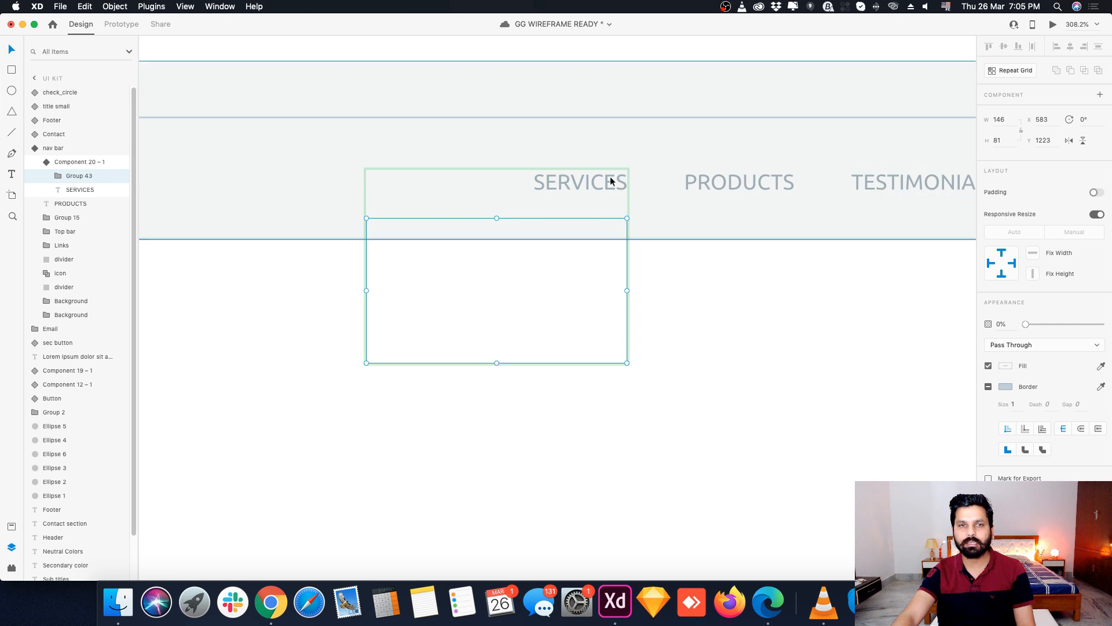
Step: Compare the Default State and Hover State of the SERVICES component to check the dropdown's visibility in each
{"action": "left_click", "coordinate": [79, 165]}
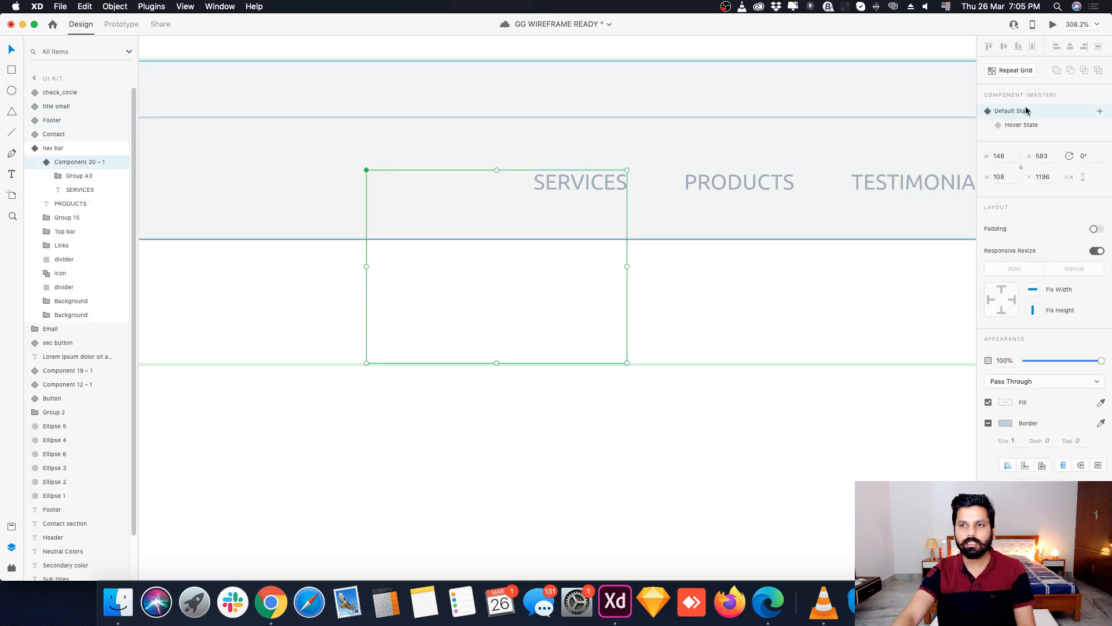
{"action": "left_click", "coordinate": [1020, 126]}
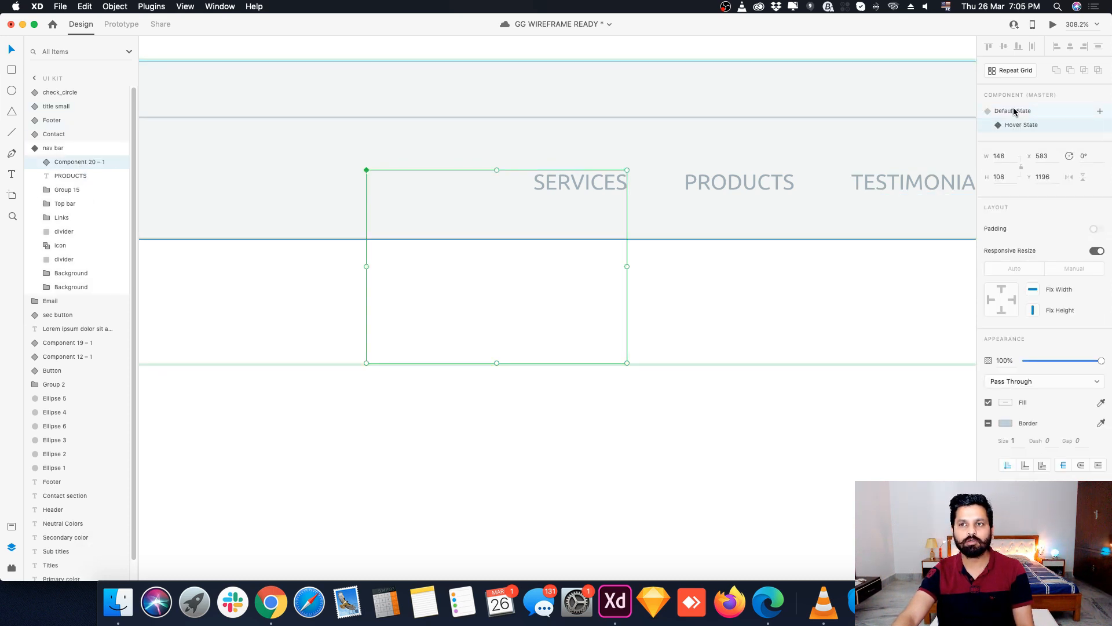
{"action": "left_click", "coordinate": [1013, 109]}
{"action": "left_click", "coordinate": [1017, 126]}
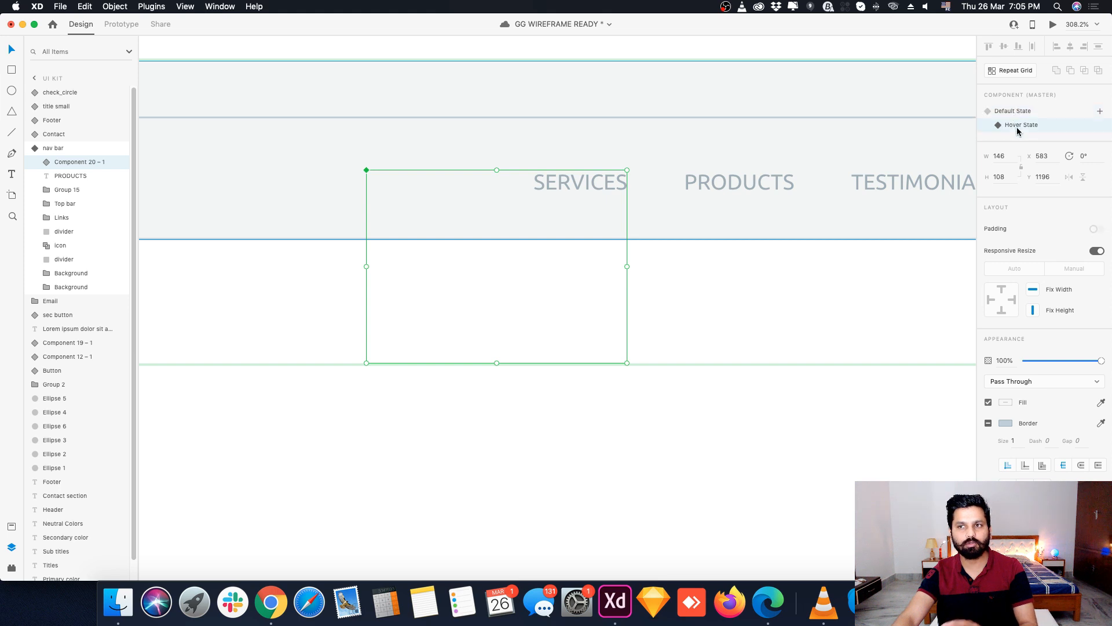
Step: In the SERVICES component's Hover State, set the grouped dropdown's opacity to 100% and check it against the Default State
{"action": "double_click", "coordinate": [557, 219]}
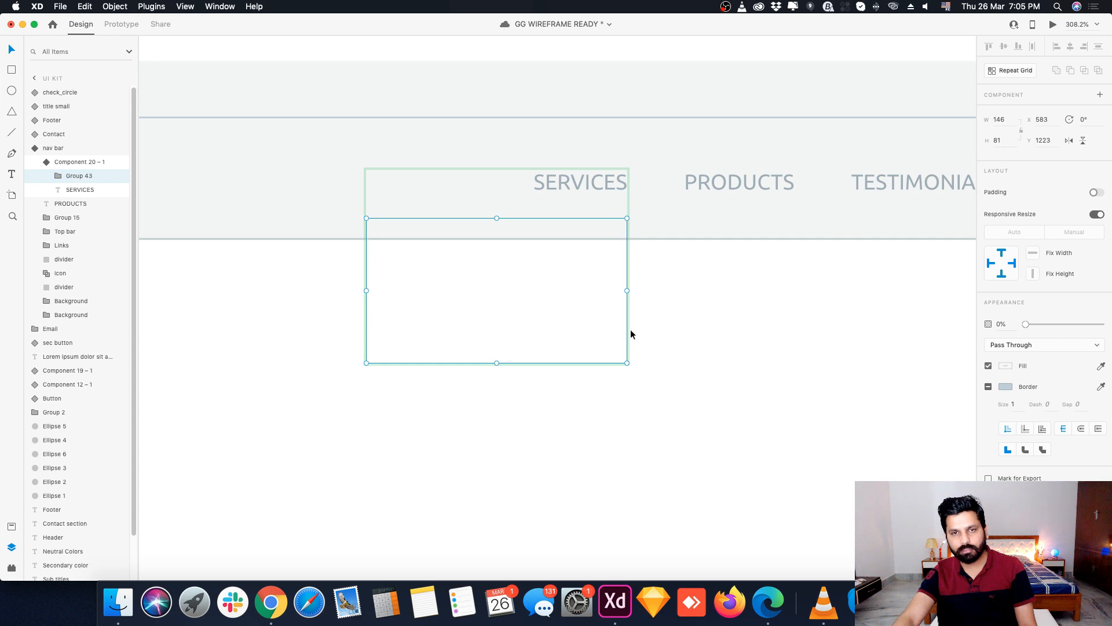
{"action": "left_click_drag", "start_coordinate": [1023, 326], "coordinate": [1100, 325]}
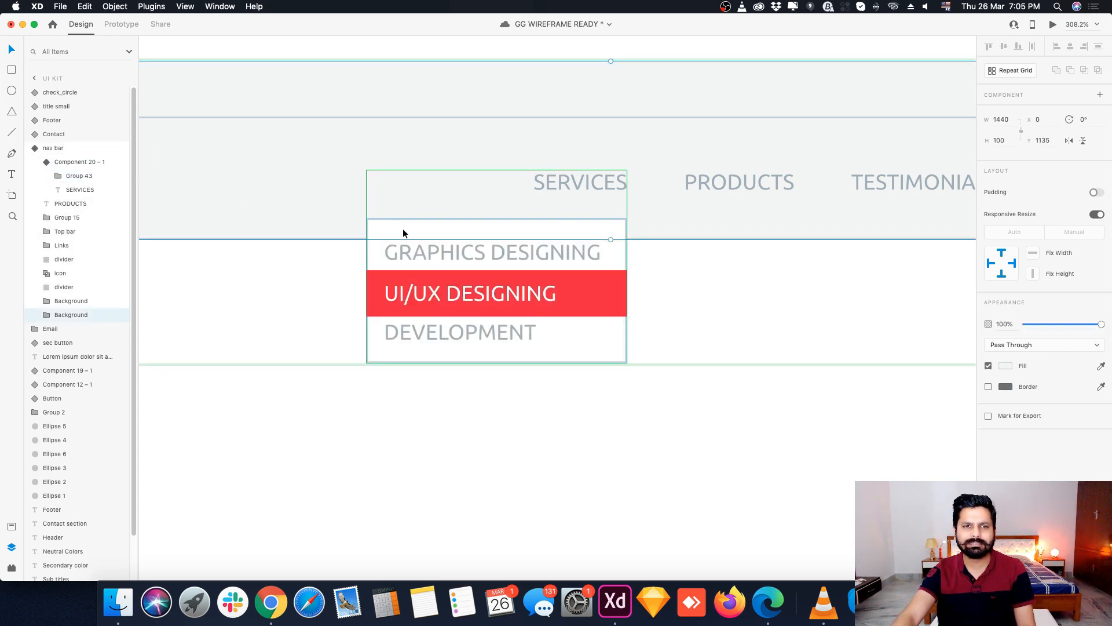
{"action": "left_click", "coordinate": [527, 268]}
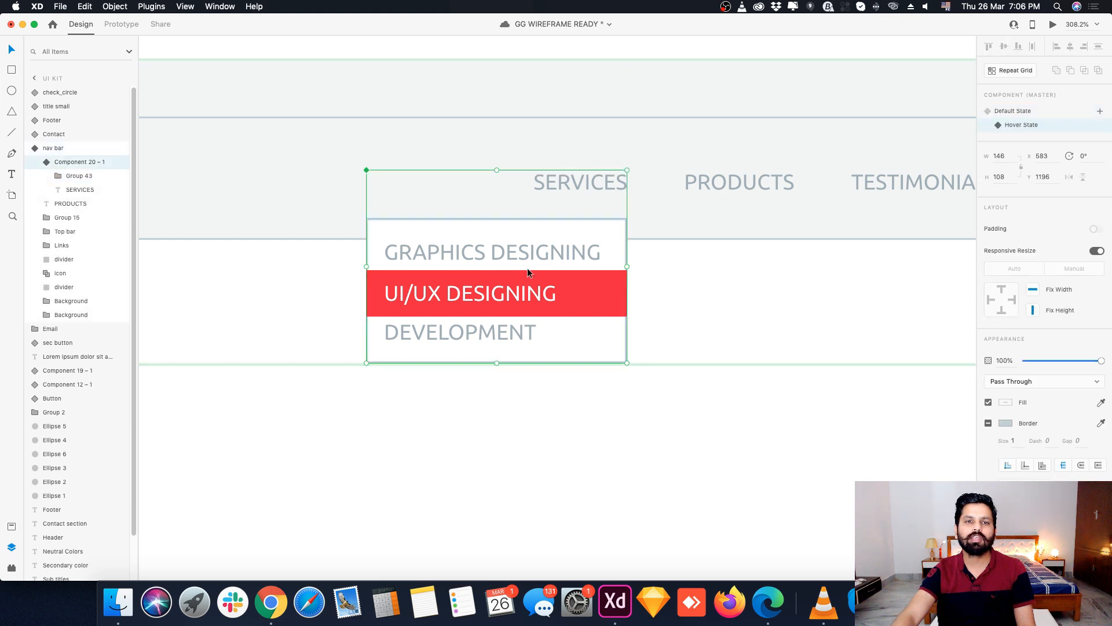
{"action": "left_click", "coordinate": [1012, 111]}
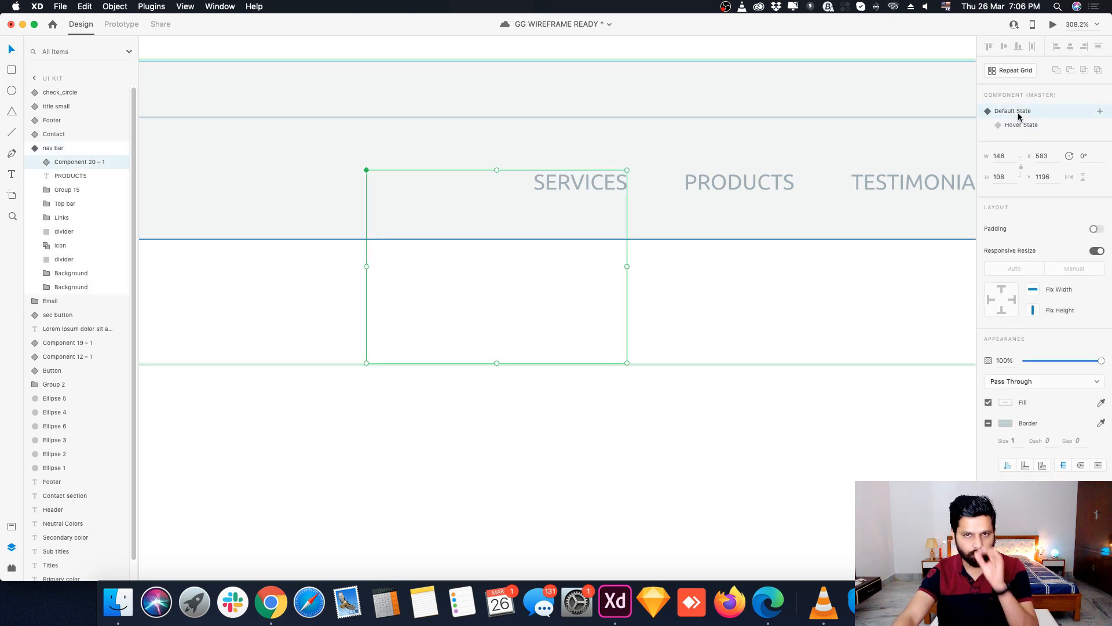
{"action": "left_click", "coordinate": [1017, 125]}
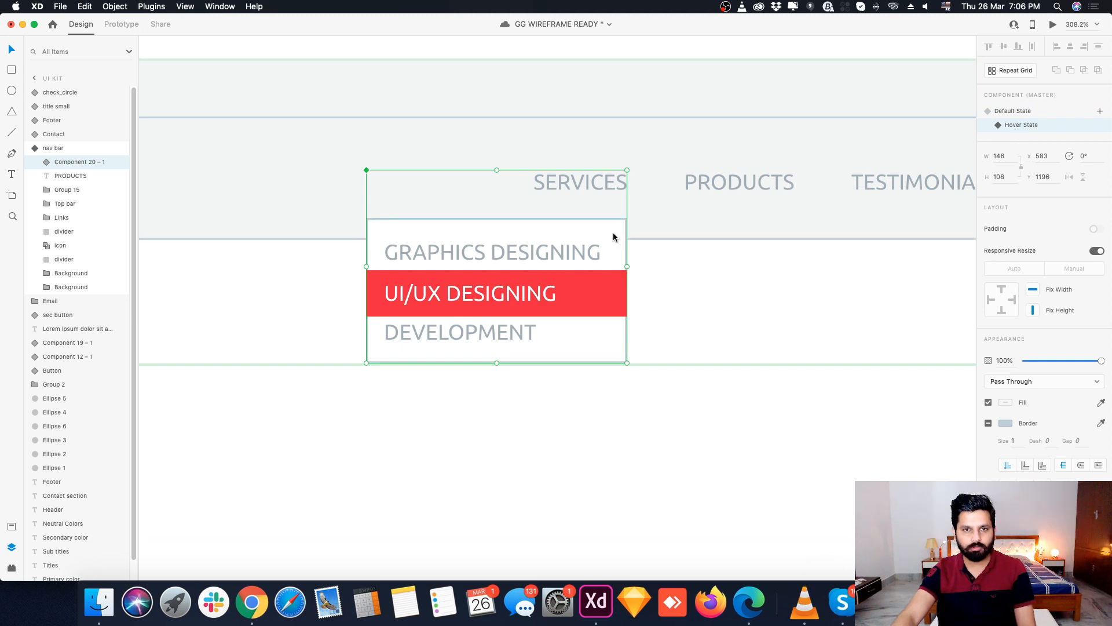
Step: Copy the dropdown group from the SERVICES component's Hover State and return that component to its Default State
{"action": "scroll", "coordinate": [437, 234], "scroll_direction": "down", "scroll_amount": 3}
{"action": "scroll", "coordinate": [436, 235], "scroll_direction": "up", "scroll_amount": 2}
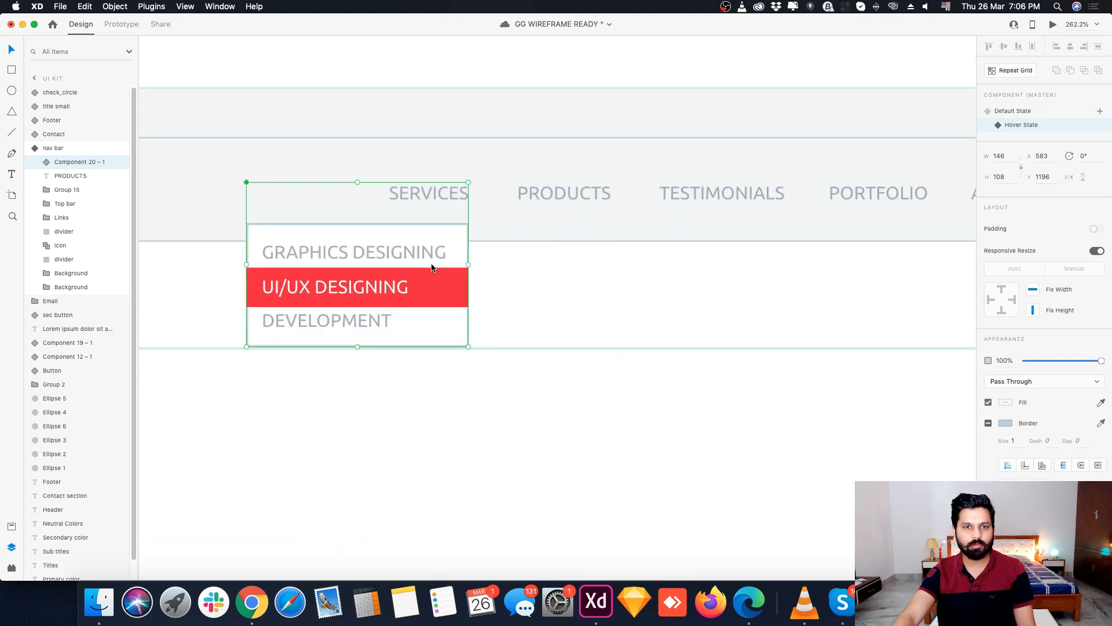
{"action": "left_click", "coordinate": [580, 190]}
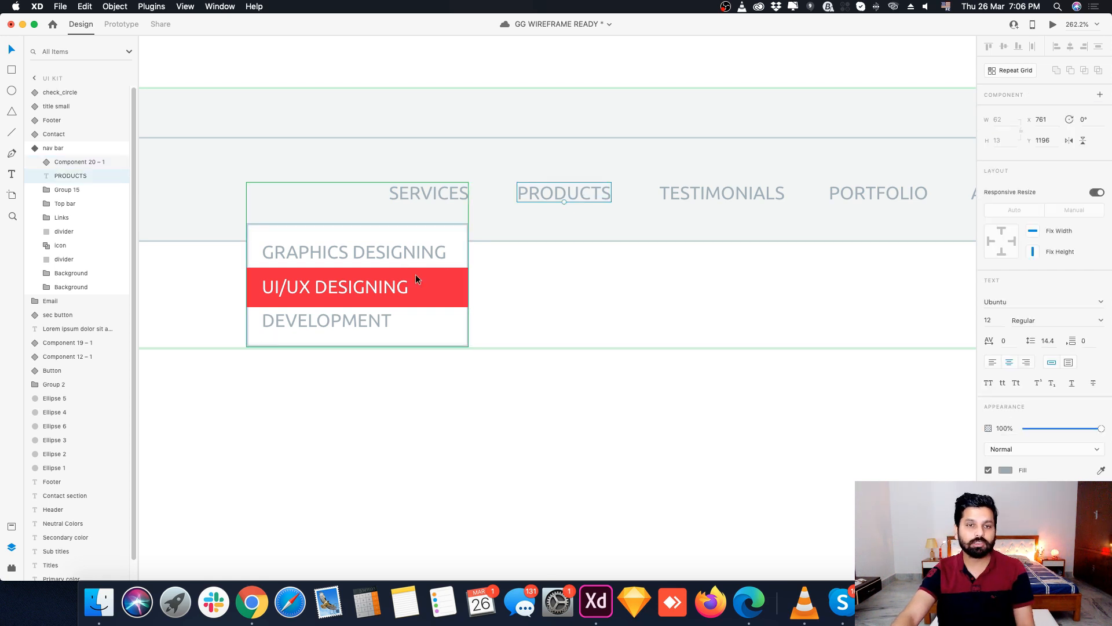
{"action": "left_click", "coordinate": [427, 288]}
{"action": "mouse_move", "coordinate": [427, 288]}
{"action": "left_mouse_down"}
{"action": "mouse_move", "coordinate": [402, 250]}
{"action": "mouse_move", "coordinate": [424, 278]}
{"action": "left_mouse_up"}
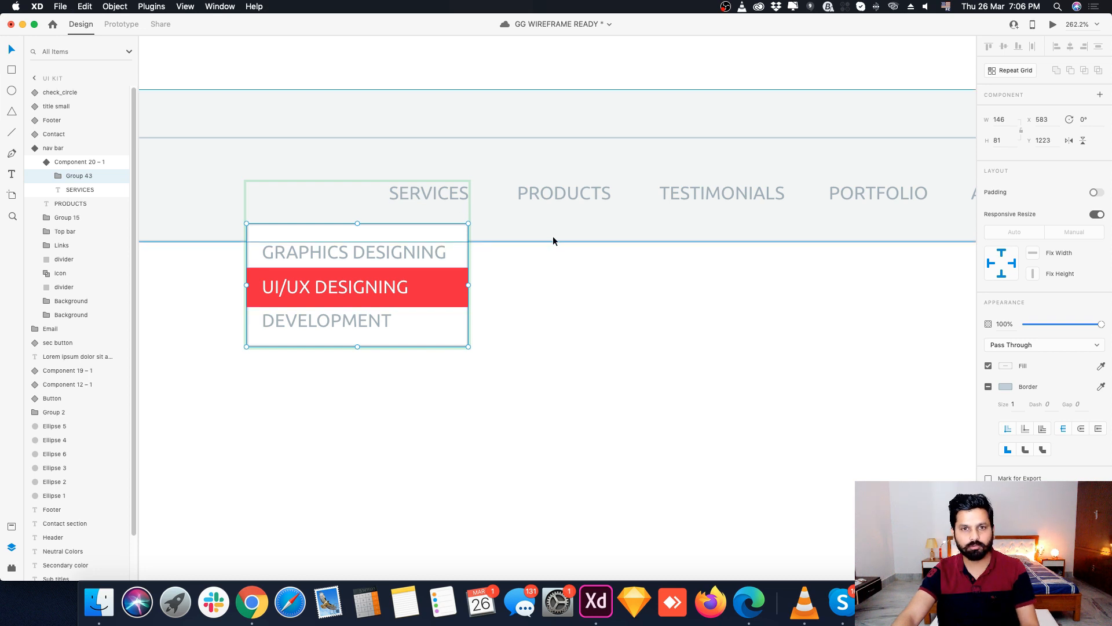
{"action": "key", "text": "Escape"}
{"action": "left_click", "coordinate": [1020, 111]}
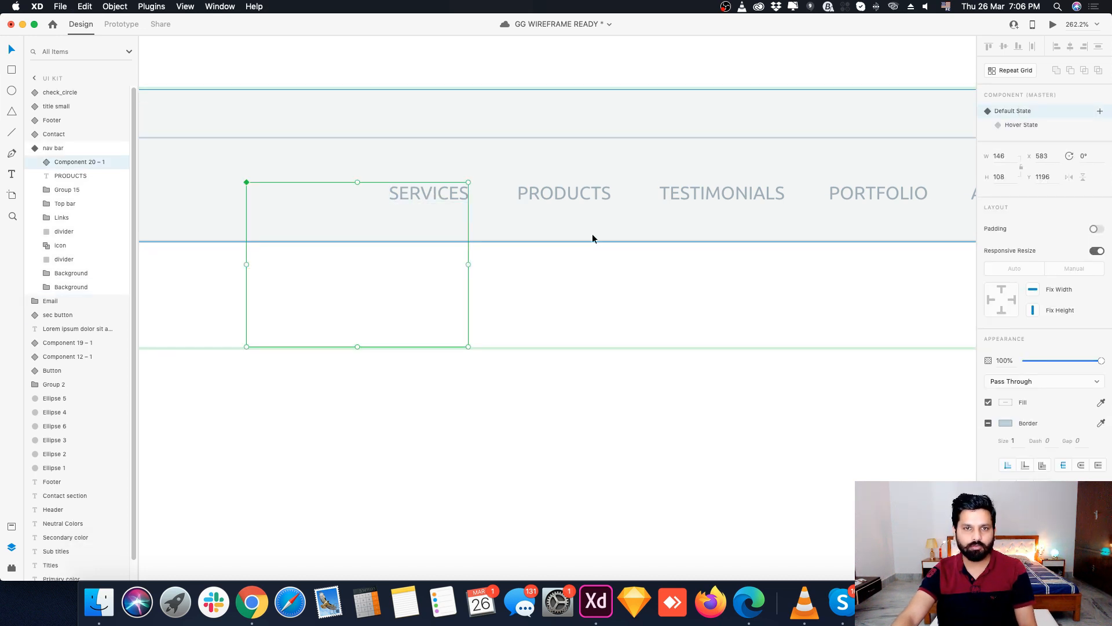
Step: Turn the PRODUCTS label in the nav bar into a component and paste the copied dropdown group inside it
{"action": "left_click", "coordinate": [566, 198]}
{"action": "right_click", "coordinate": [587, 195]}
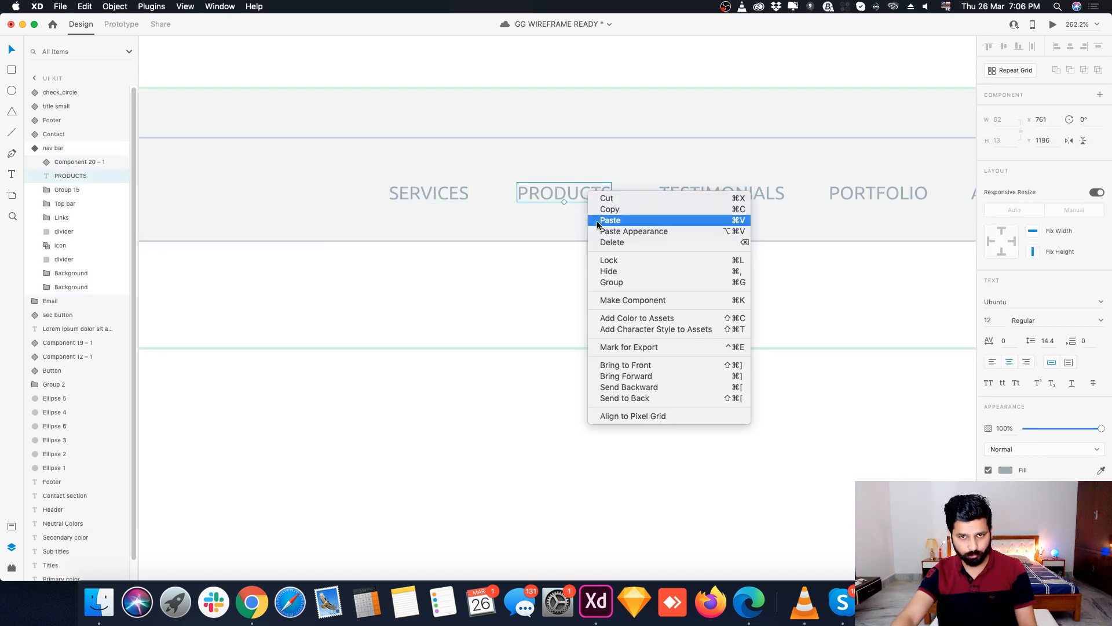
{"action": "left_click", "coordinate": [605, 297]}
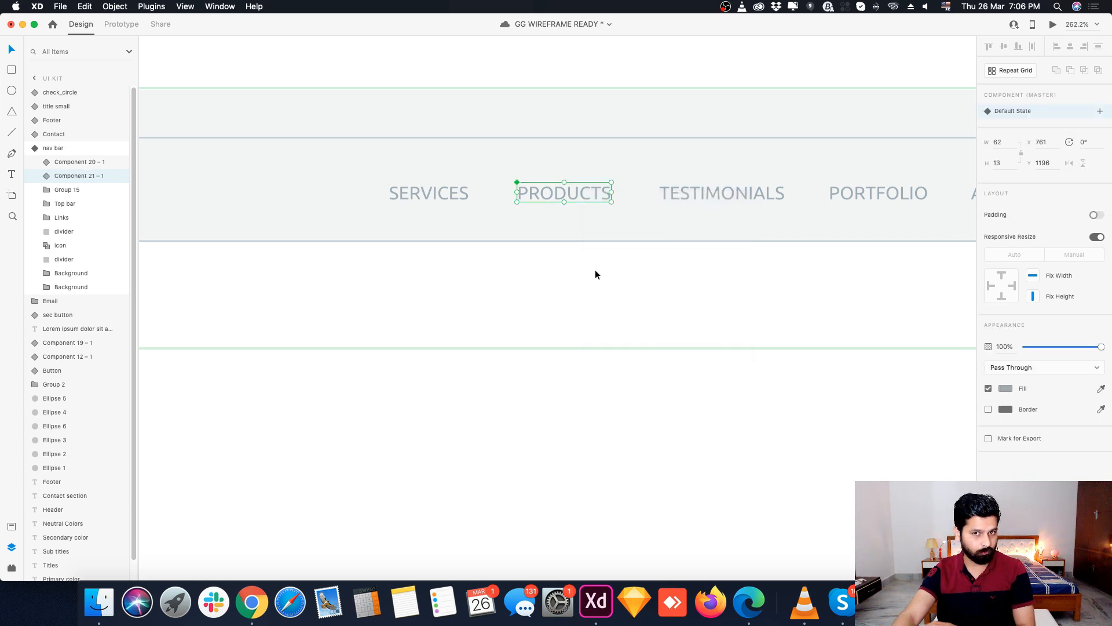
{"action": "double_click", "coordinate": [589, 191]}
{"action": "key", "text": "super+v"}
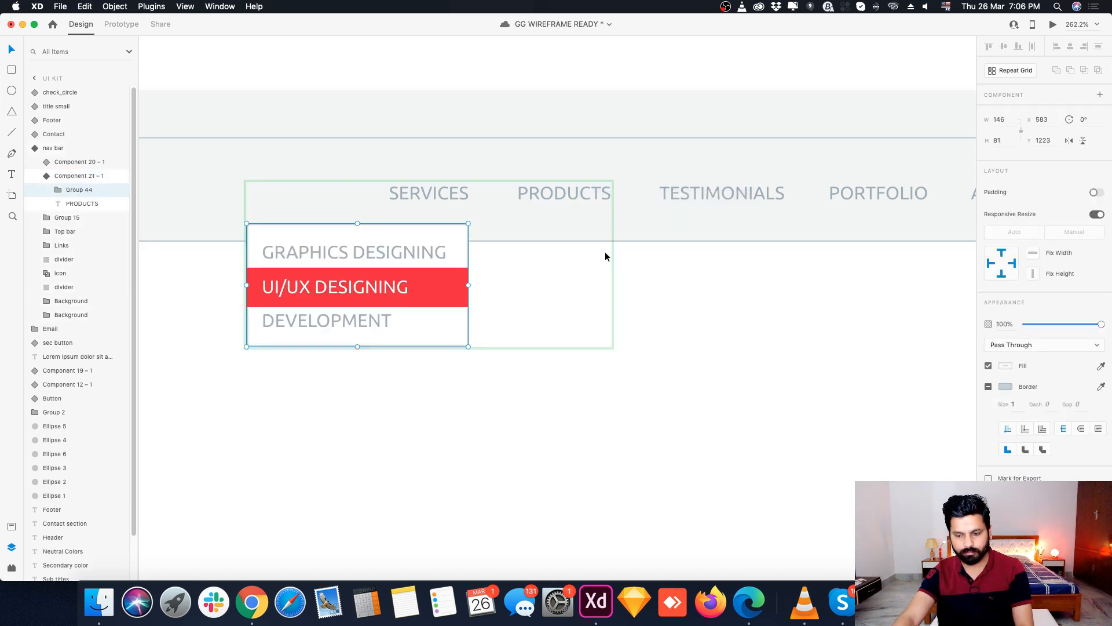
Step: Move the pasted dropdown group to X 677 so its right edge lines up with the PRODUCTS label
{"action": "key", "text": "shift+Right"}
{"action": "key", "text": "shift+Right"}
{"action": "key", "text": "shift+Right"}
{"action": "key", "text": "shift+Right"}
{"action": "key", "text": "shift+Right"}
{"action": "key", "text": "shift+Right"}
{"action": "key", "text": "shift+Right"}
{"action": "key", "text": "shift+Right"}
{"action": "key", "text": "shift+Right"}
{"action": "key", "text": "shift+Right"}
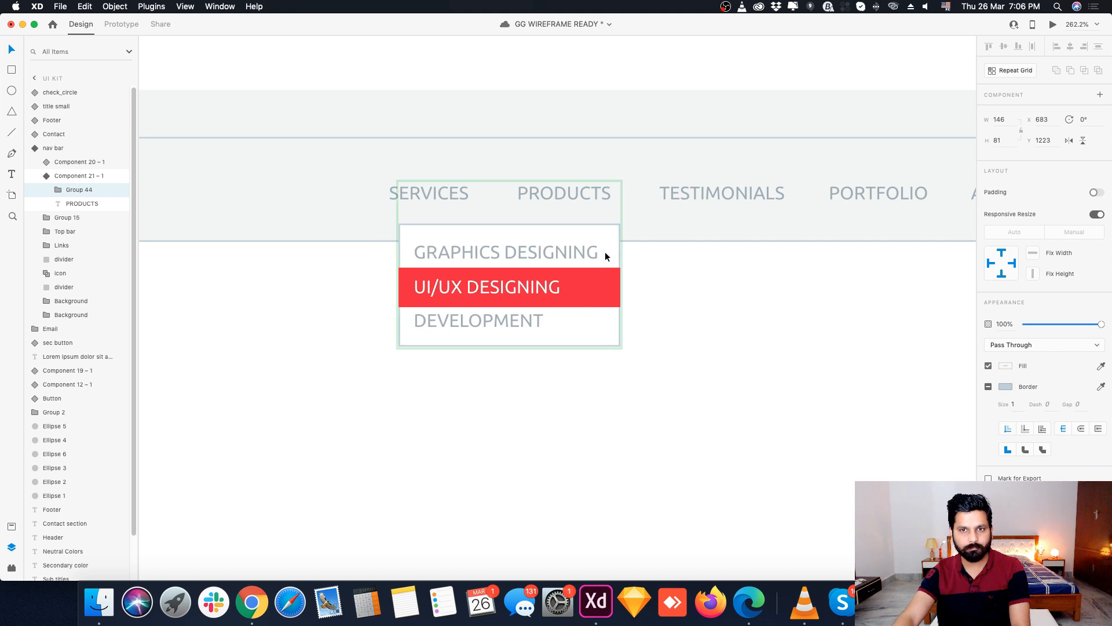
{"action": "key", "text": "Left"}
{"action": "key", "text": "Left"}
{"action": "key", "text": "Left"}
{"action": "key", "text": "Left"}
{"action": "key", "text": "Left"}
{"action": "key", "text": "Left"}
{"action": "key", "text": "Left"}
{"action": "key", "text": "Right"}
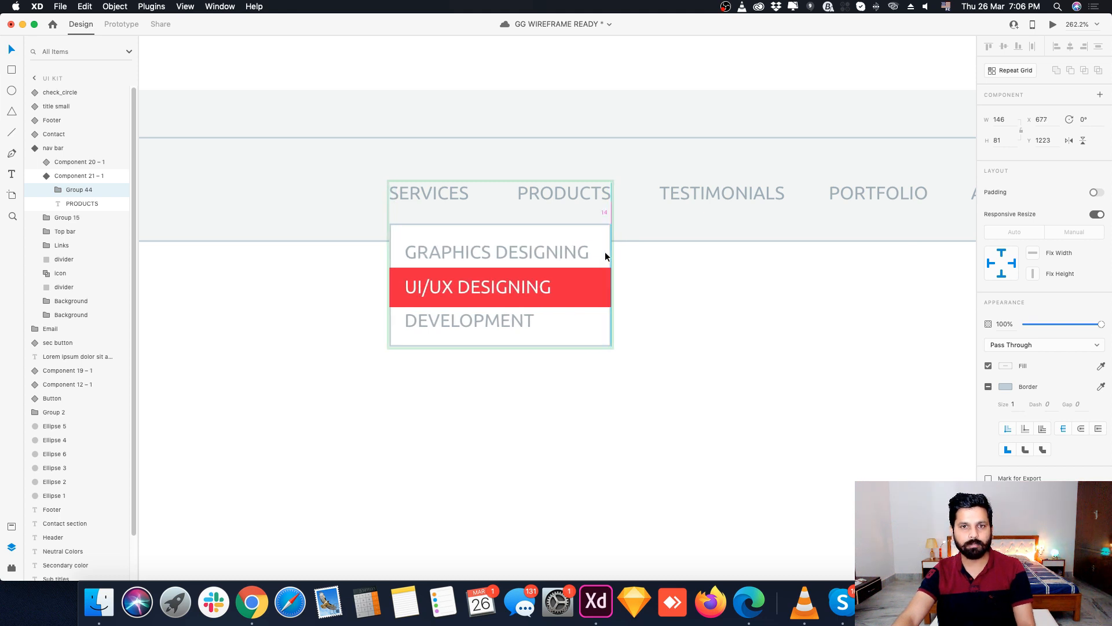
{"action": "key", "text": "Escape"}
{"action": "key", "text": "Escape"}
Step: Change the PRODUCTS dropdown's first item to "LYK APP" and its highlighted second item to "PAISA BHEJO APP"
{"action": "double_click", "coordinate": [491, 255]}
{"action": "double_click", "coordinate": [524, 252]}
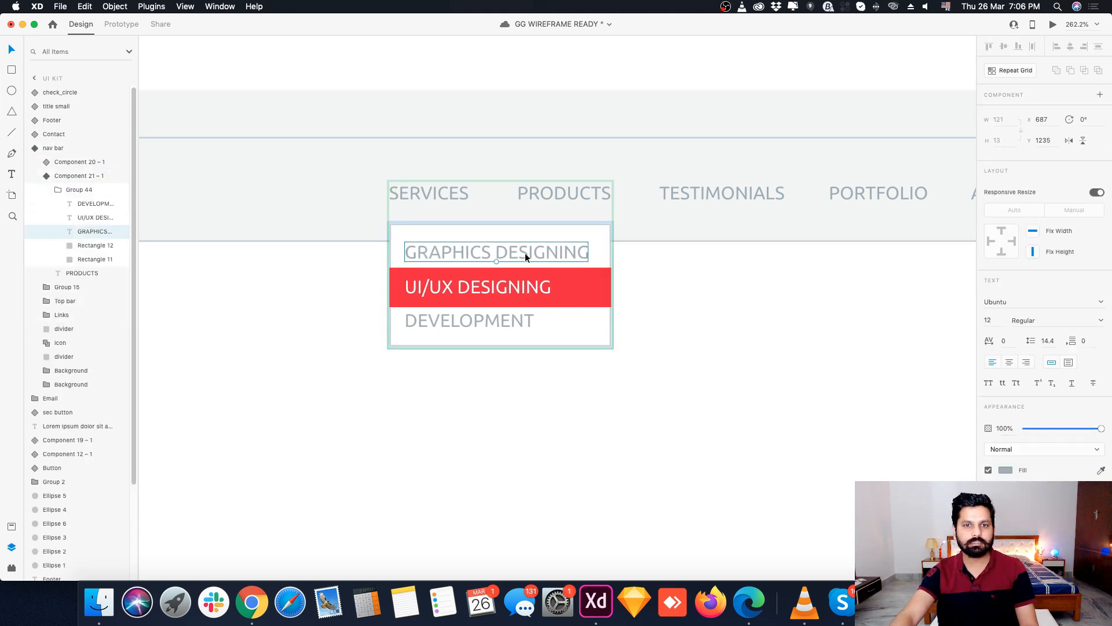
{"action": "double_click", "coordinate": [542, 250]}
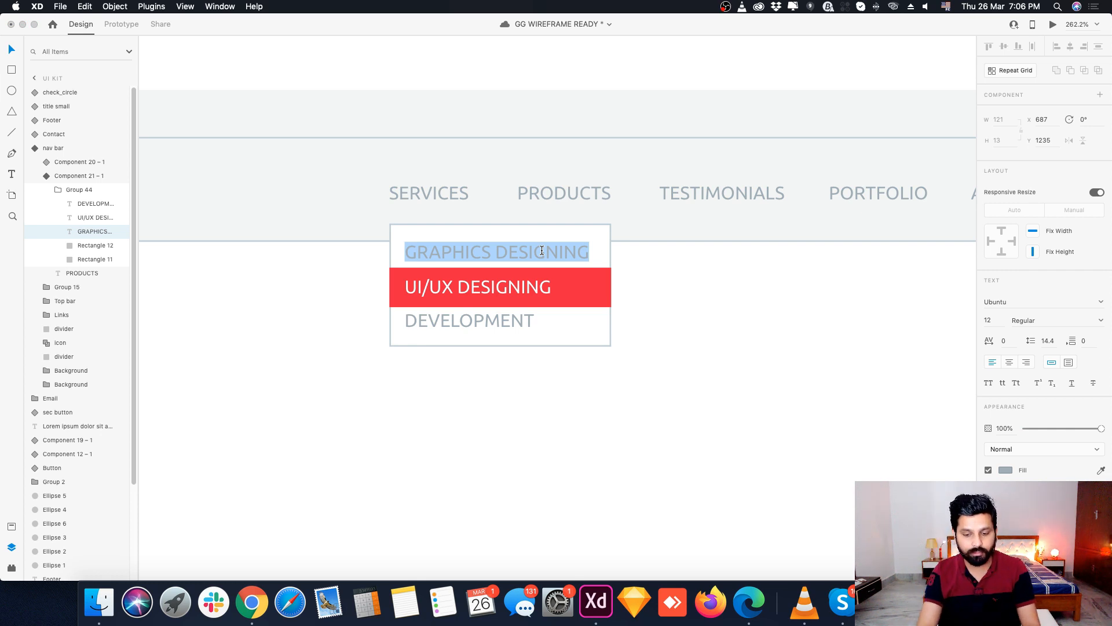
{"action": "type", "text": "LYK"}
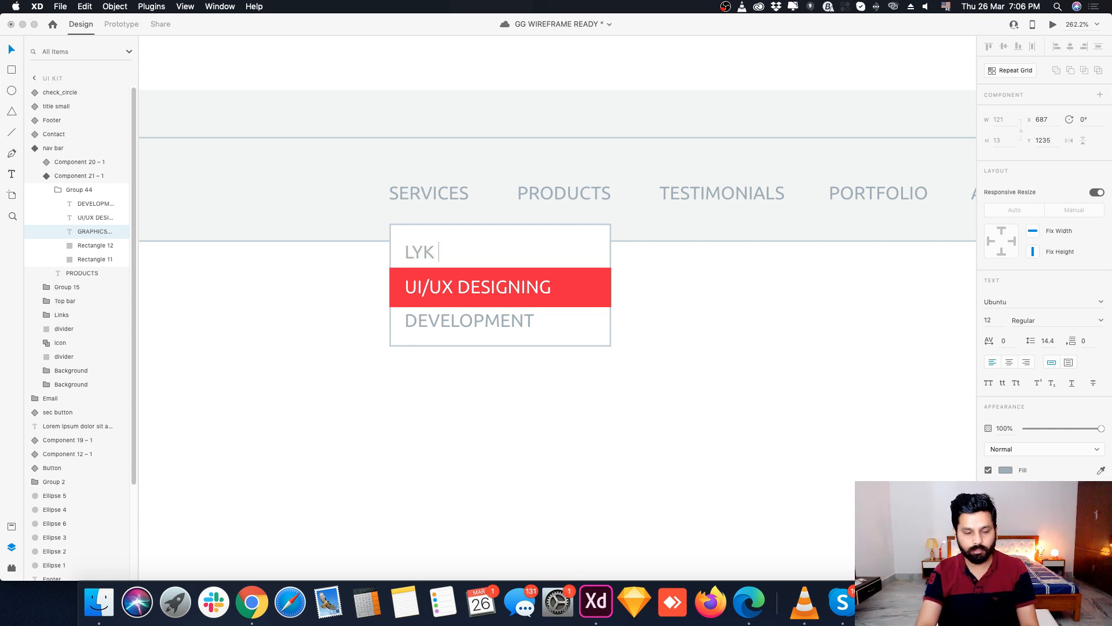
{"action": "type", "text": " APP"}
{"action": "double_click", "coordinate": [528, 284]}
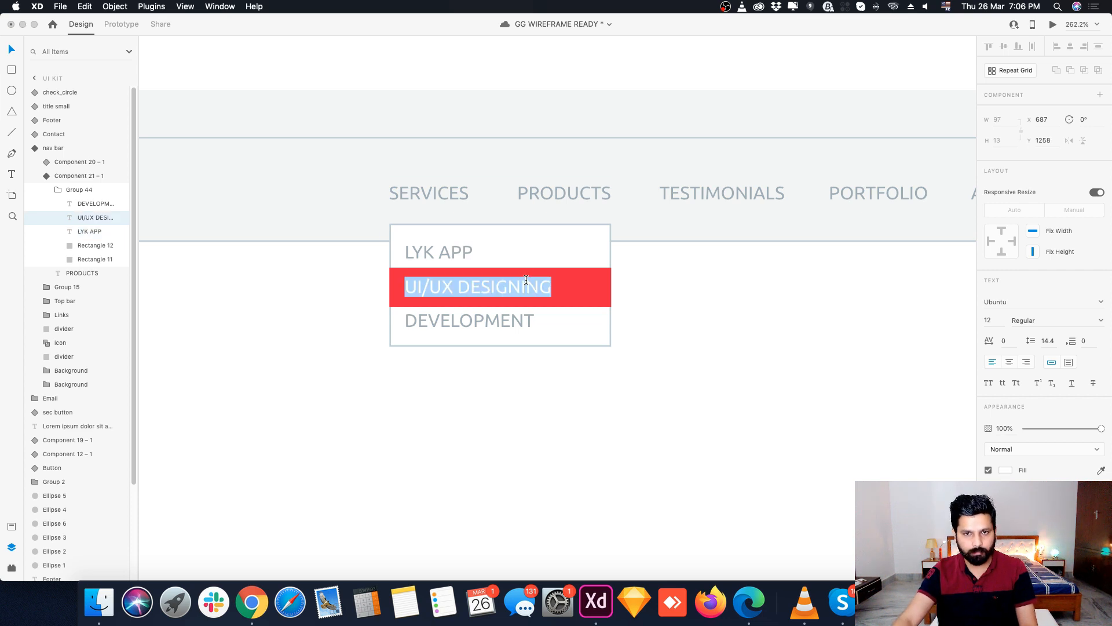
{"action": "type", "text": "PAISA BHEJO"}
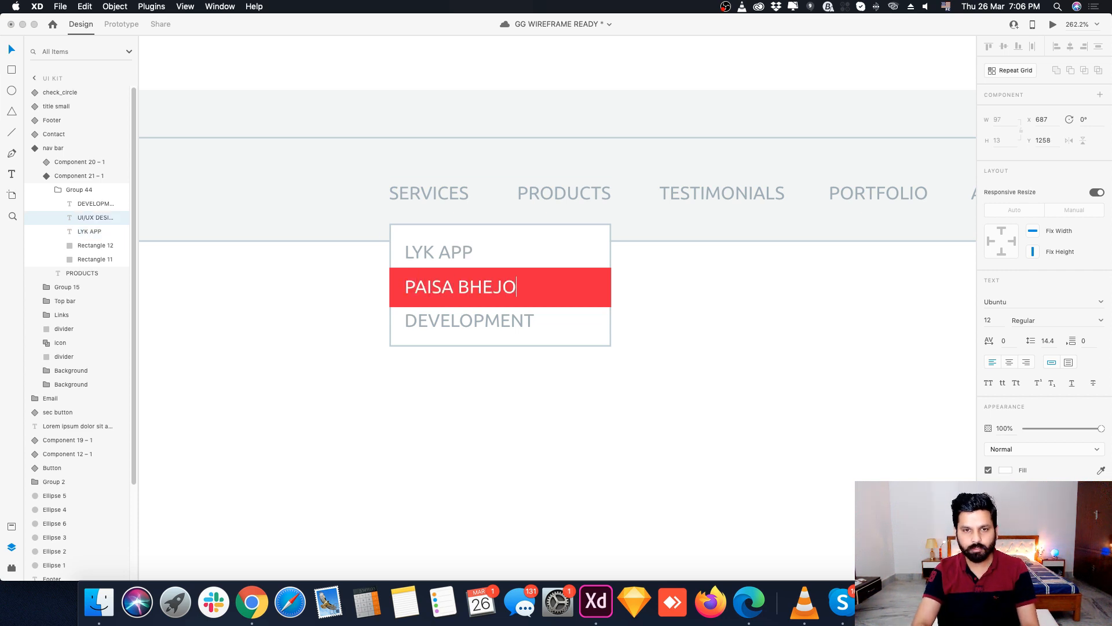
{"action": "type", "text": " APP"}
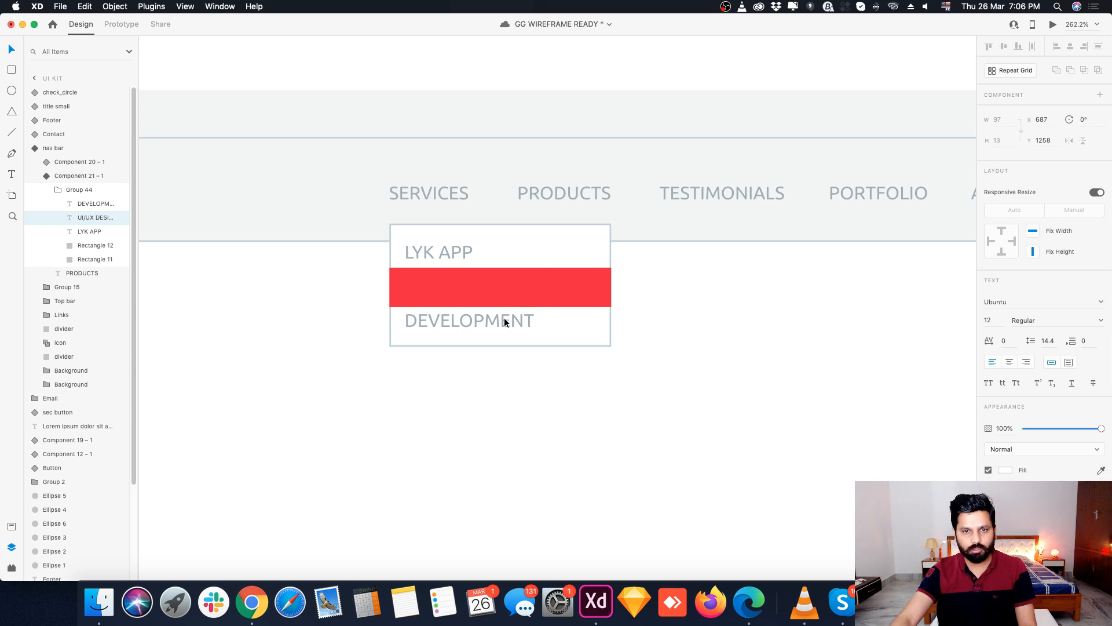
Step: Change the third item of the PRODUCTS dropdown to "YAPAPP"
{"action": "double_click", "coordinate": [504, 318]}
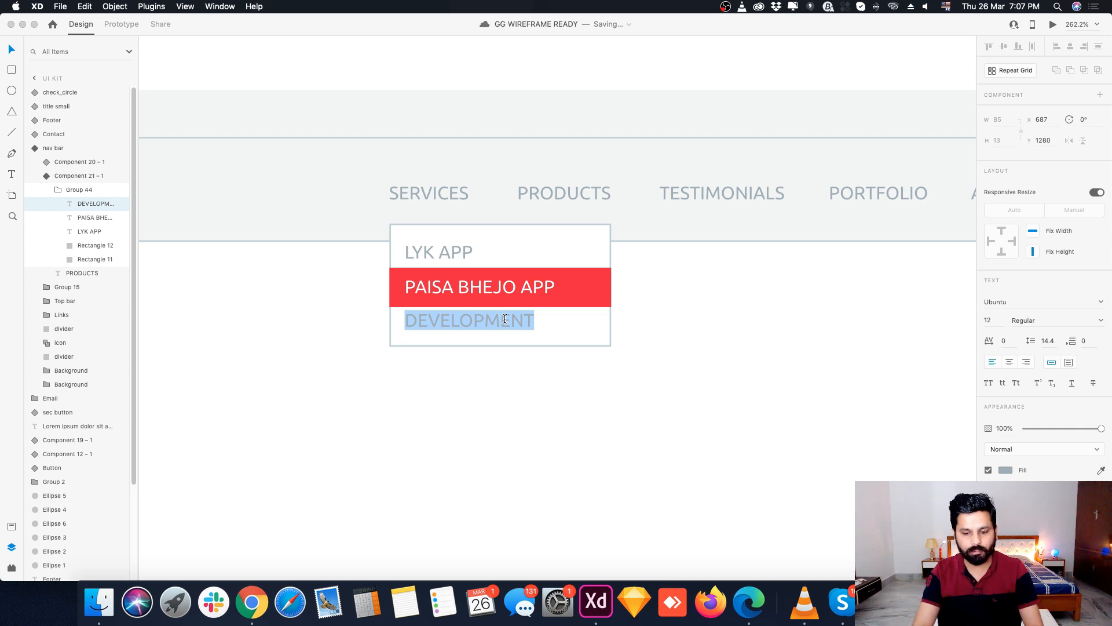
{"action": "type", "text": "YAPAPP"}
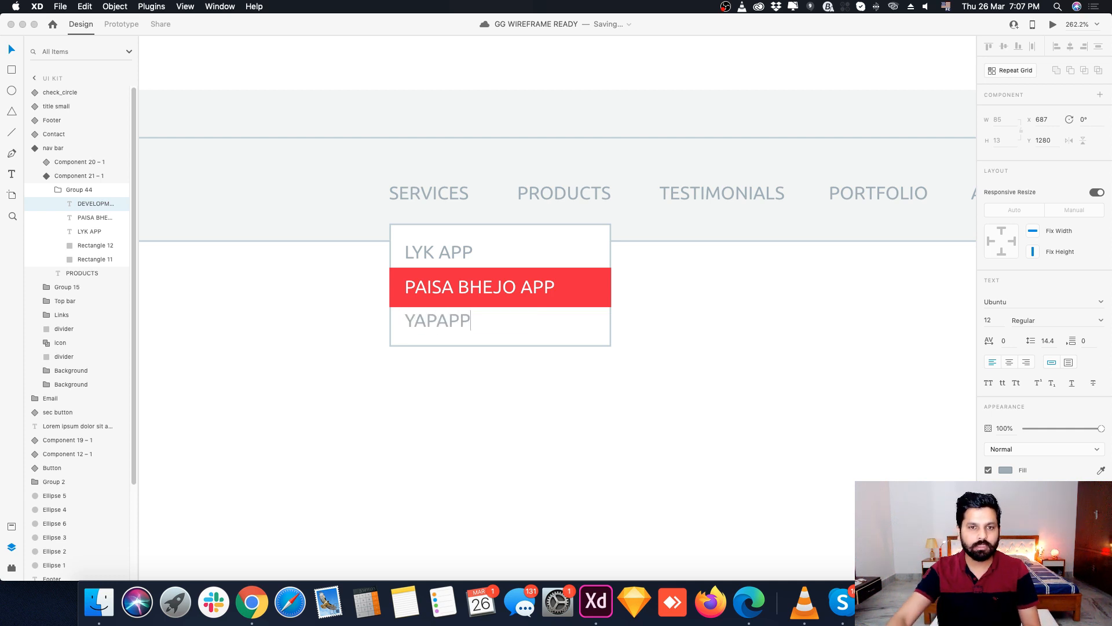
{"action": "left_click", "coordinate": [504, 317]}
{"action": "left_click", "coordinate": [620, 359]}
Step: Select the PRODUCTS dropdown component inside the nav bar and add a Hover State to it
{"action": "scroll", "coordinate": [439, 291], "scroll_direction": "down", "scroll_amount": 1}
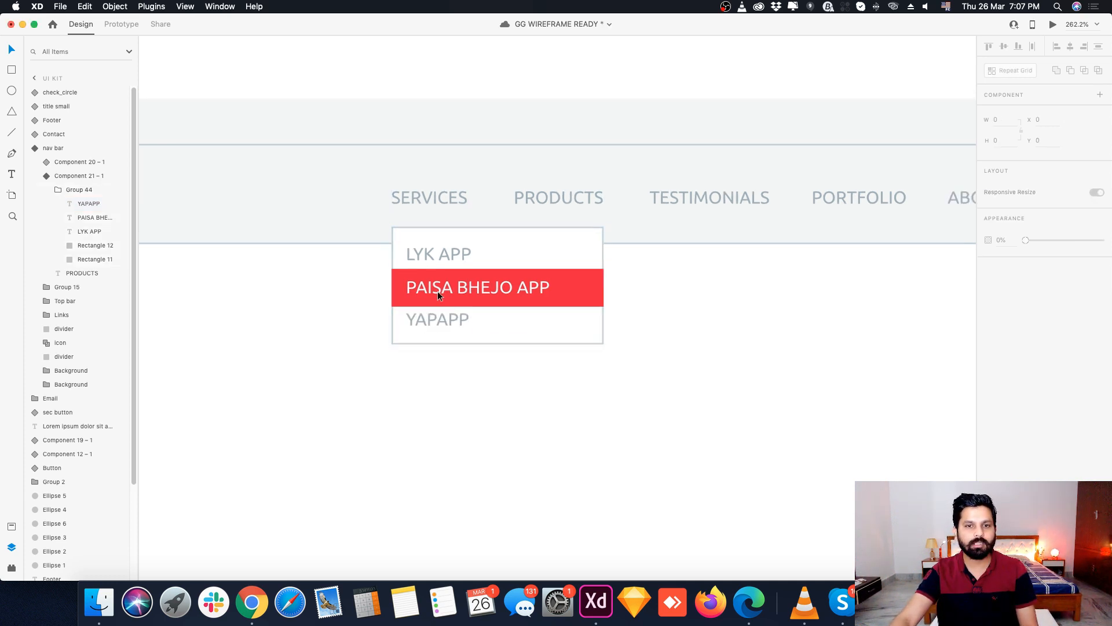
{"action": "scroll", "coordinate": [437, 291], "scroll_direction": "down", "scroll_amount": 5}
{"action": "scroll", "coordinate": [456, 288], "scroll_direction": "up", "scroll_amount": 5}
{"action": "left_click", "coordinate": [489, 280]}
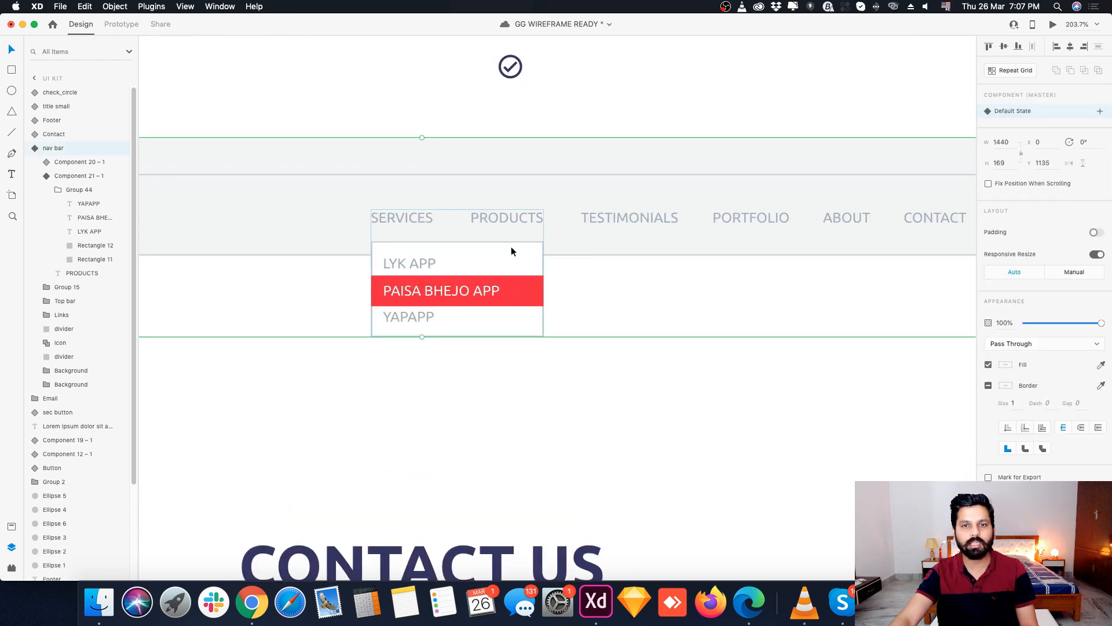
{"action": "double_click", "coordinate": [516, 220]}
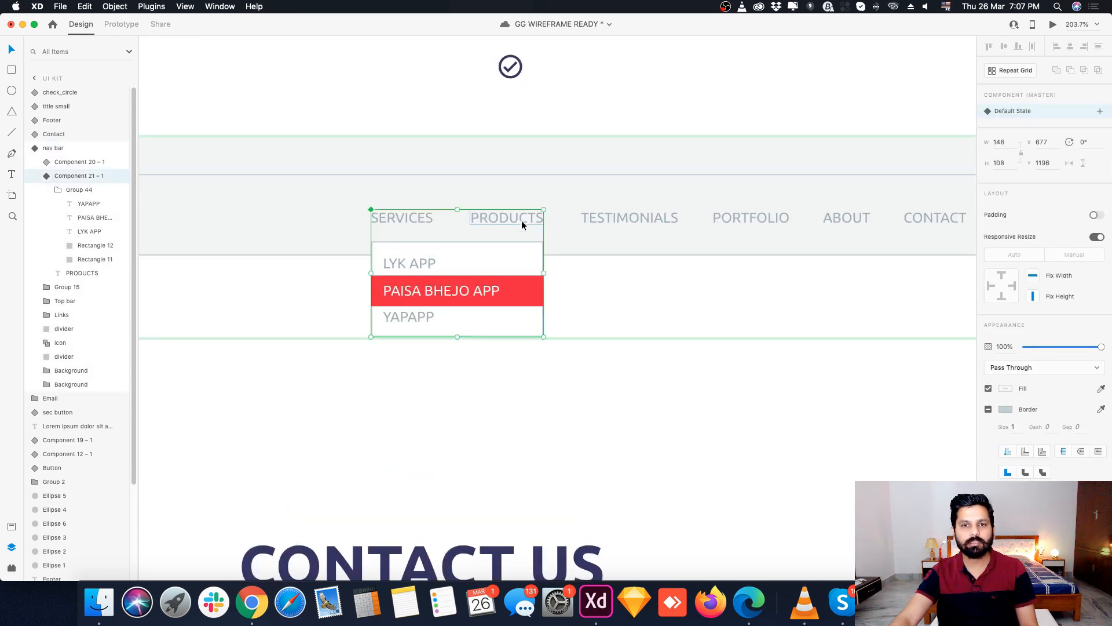
{"action": "left_click", "coordinate": [1099, 111]}
{"action": "left_click", "coordinate": [1014, 134]}
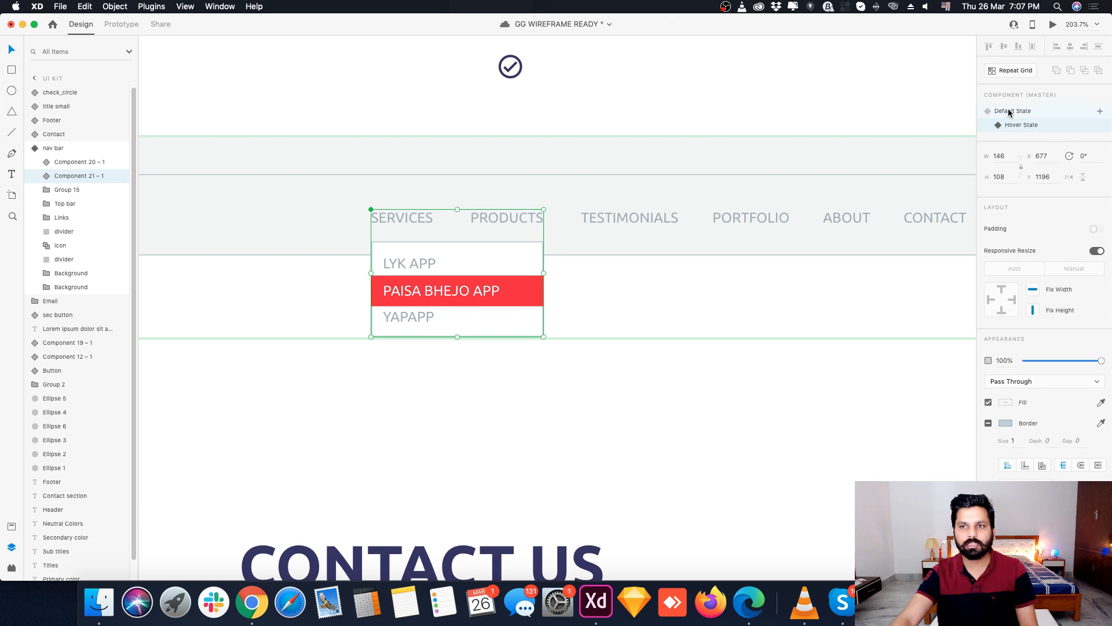
Step: In the PRODUCTS component, set the dropdown group's opacity to 0% in the Default State and 100% in the Hover State
{"action": "double_click", "coordinate": [519, 277]}
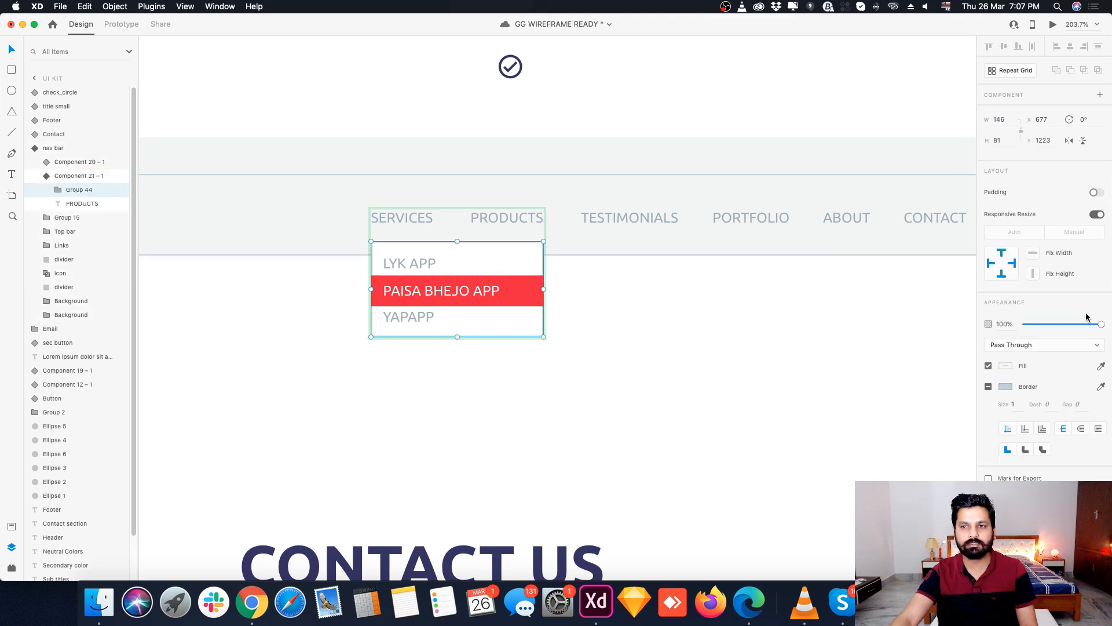
{"action": "left_click_drag", "start_coordinate": [1101, 324], "coordinate": [930, 298]}
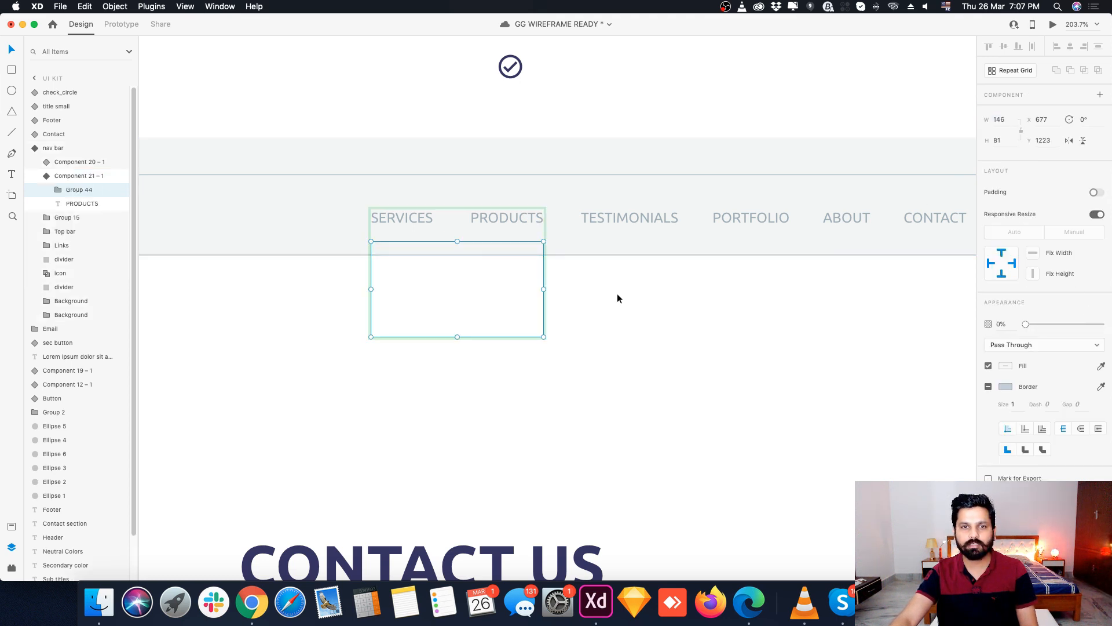
{"action": "left_click", "coordinate": [527, 224]}
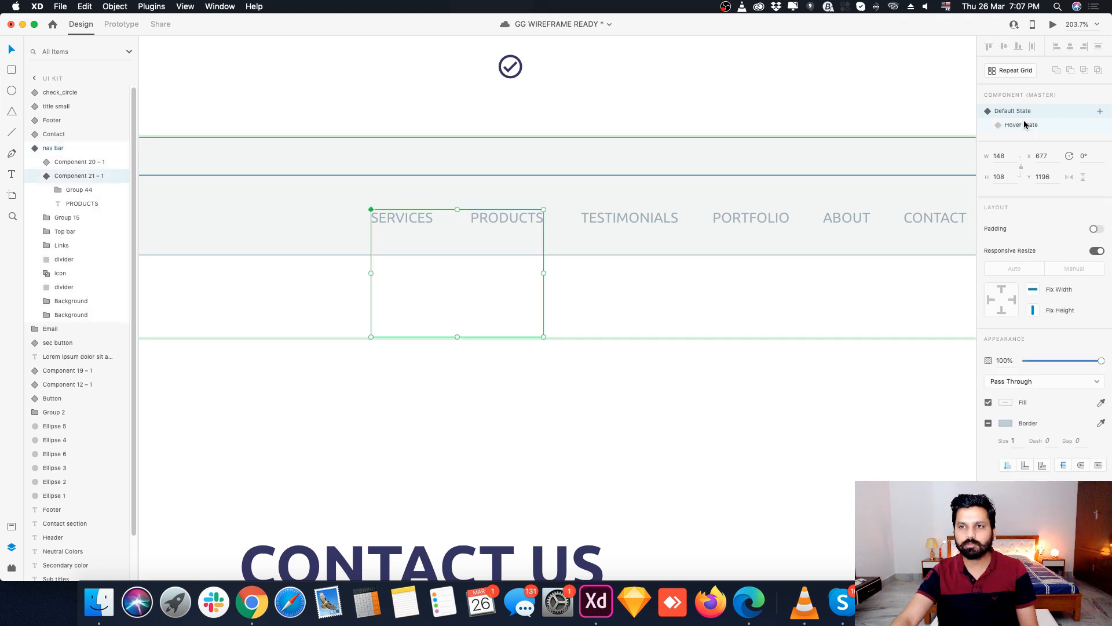
{"action": "double_click", "coordinate": [475, 260]}
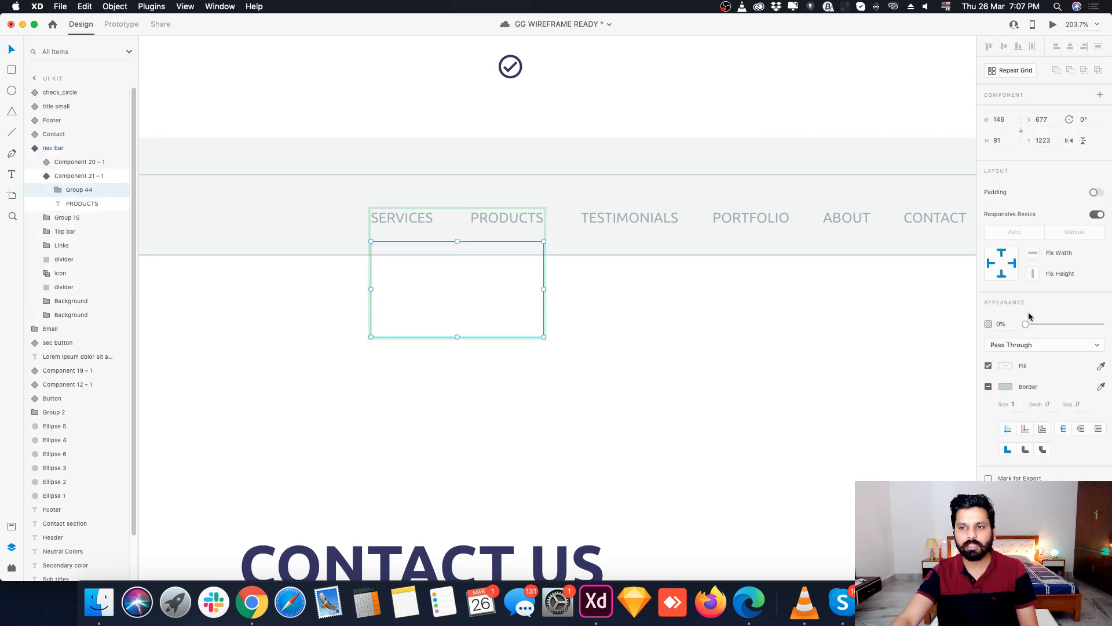
{"action": "left_click_drag", "start_coordinate": [1025, 325], "coordinate": [1105, 324]}
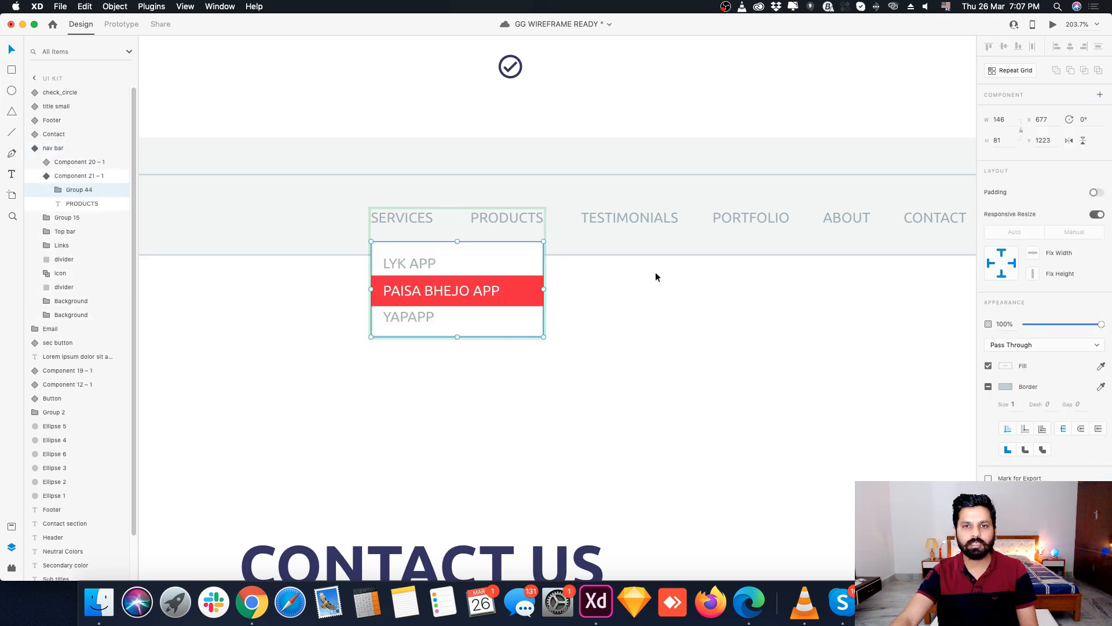
{"action": "left_click", "coordinate": [519, 214]}
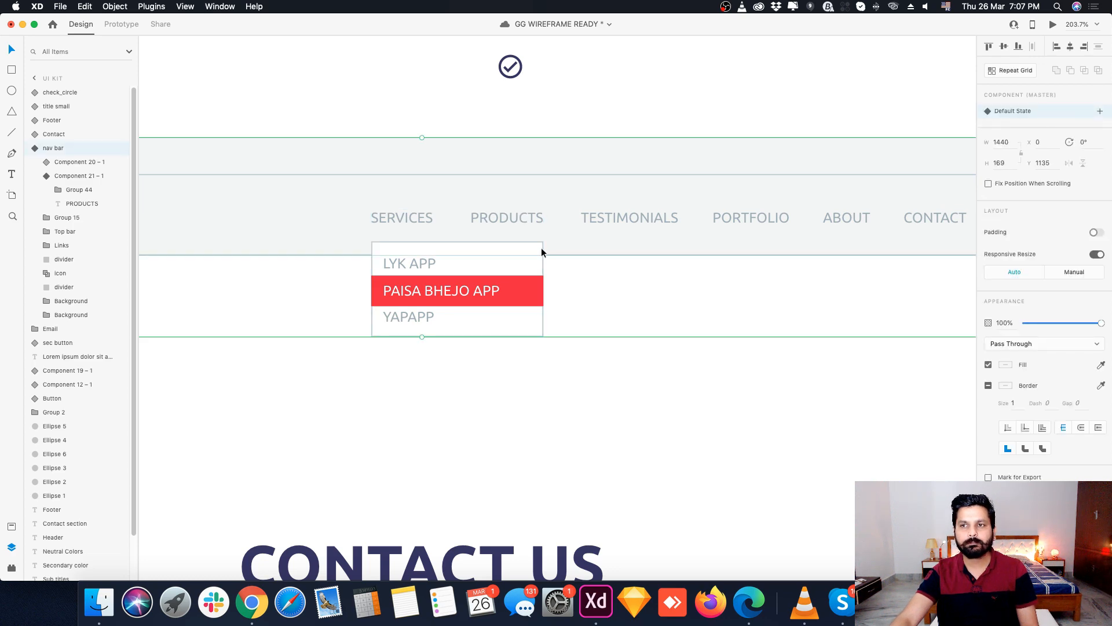
{"action": "double_click", "coordinate": [527, 215]}
{"action": "left_click", "coordinate": [1006, 111]}
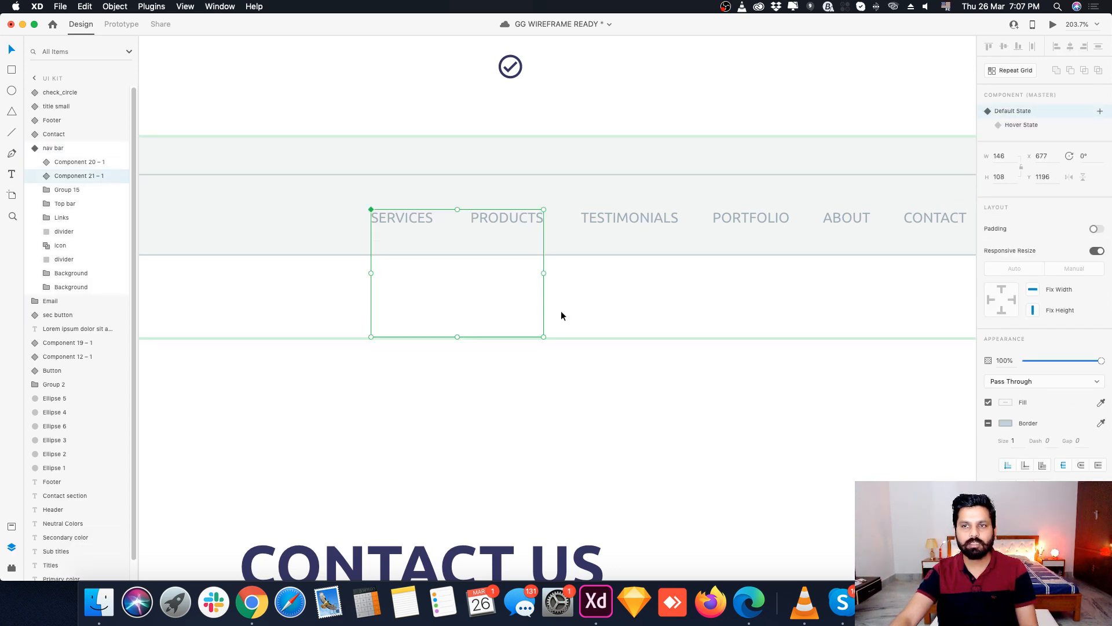
Step: Preview the home page artboard to test the SERVICES dropdown in the header on hover
{"action": "left_click", "coordinate": [560, 310]}
{"action": "scroll", "coordinate": [348, 252], "scroll_direction": "down", "scroll_amount": 10}
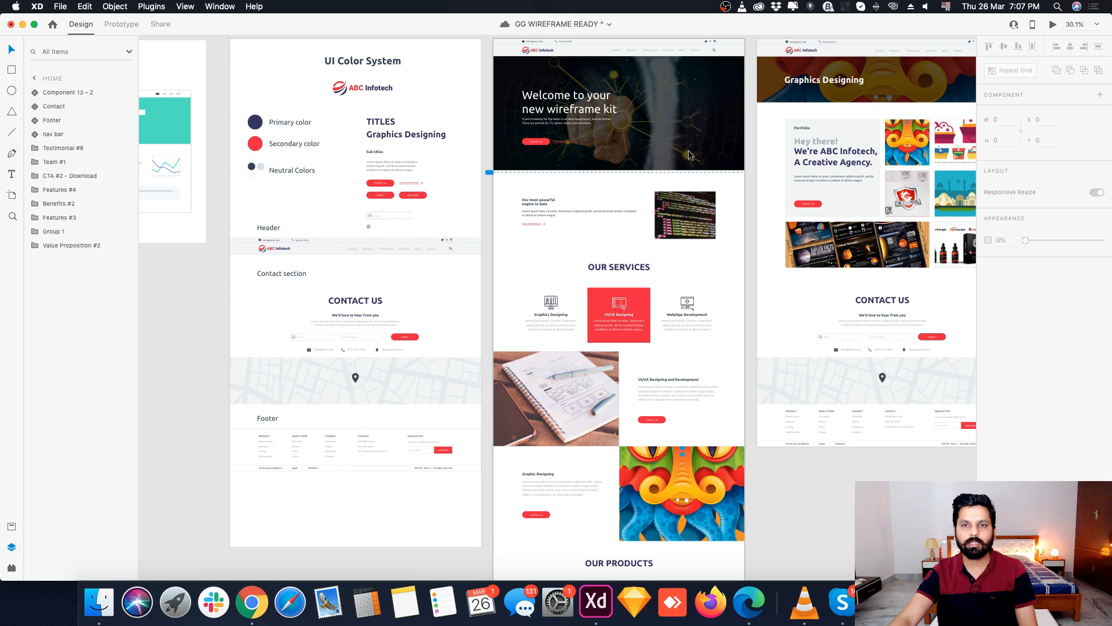
{"action": "left_click", "coordinate": [1053, 24]}
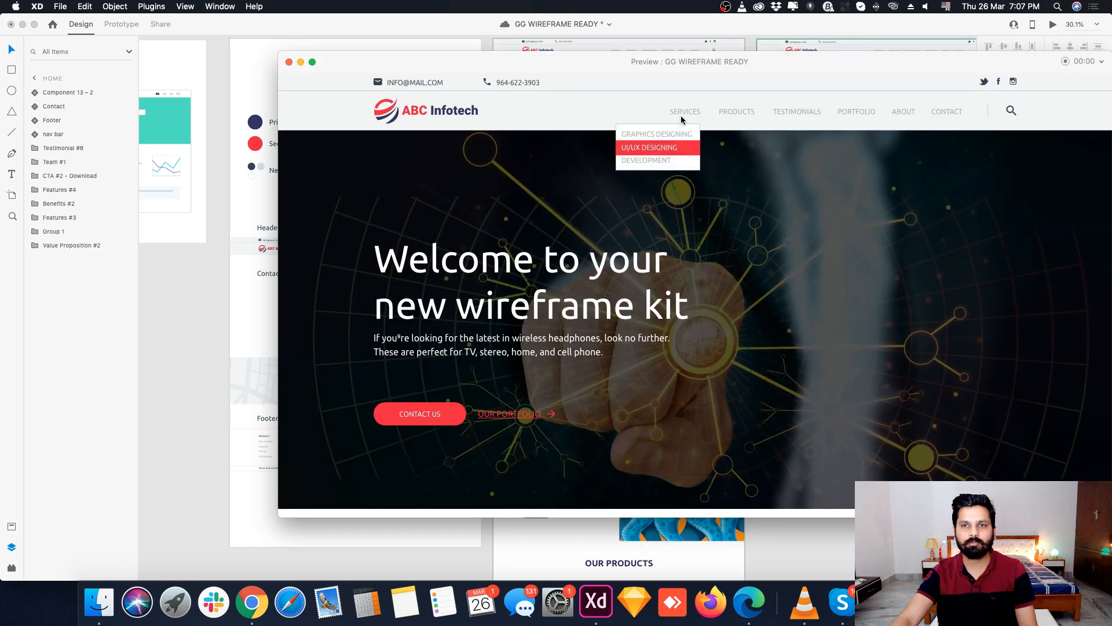
Step: Test the PRODUCTS dropdown on hover in the home page preview and close the preview window
{"action": "mouse_move", "coordinate": [734, 112]}
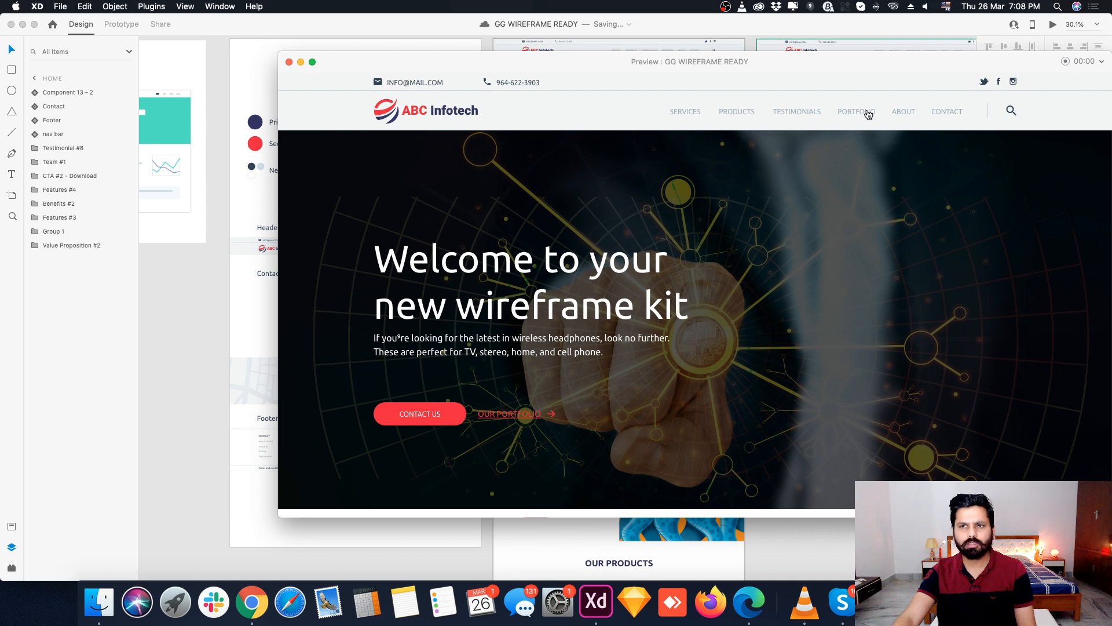
{"action": "left_click", "coordinate": [288, 67]}
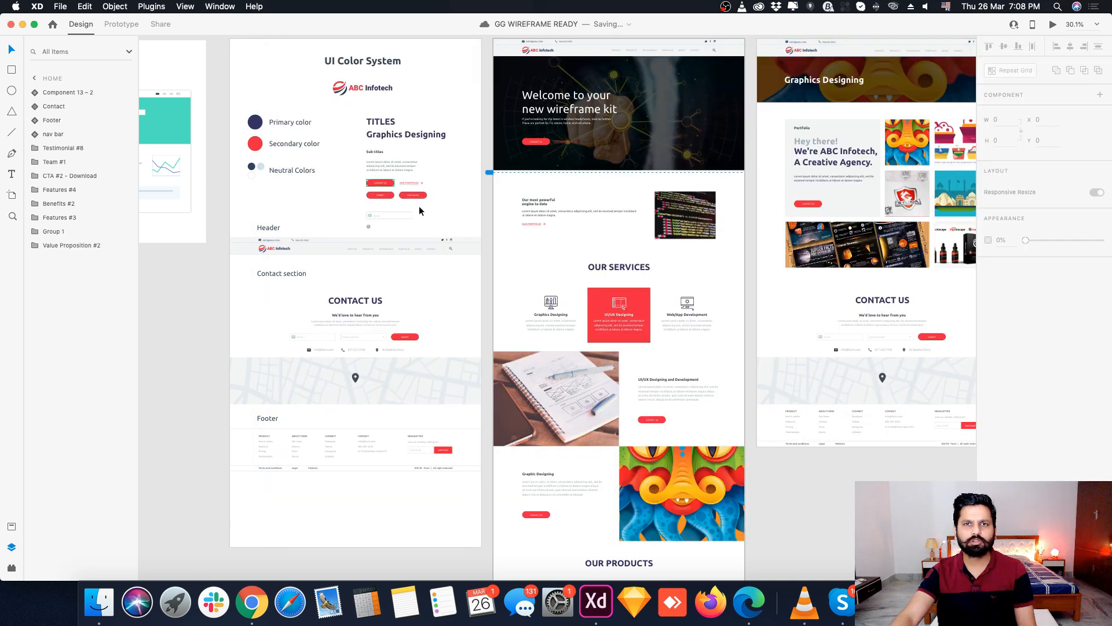
Step: Select the TESTIMONIALS link inside the UI Kit's nav bar component and switch to prototyping
{"action": "scroll", "coordinate": [396, 300], "scroll_direction": "up", "scroll_amount": 5}
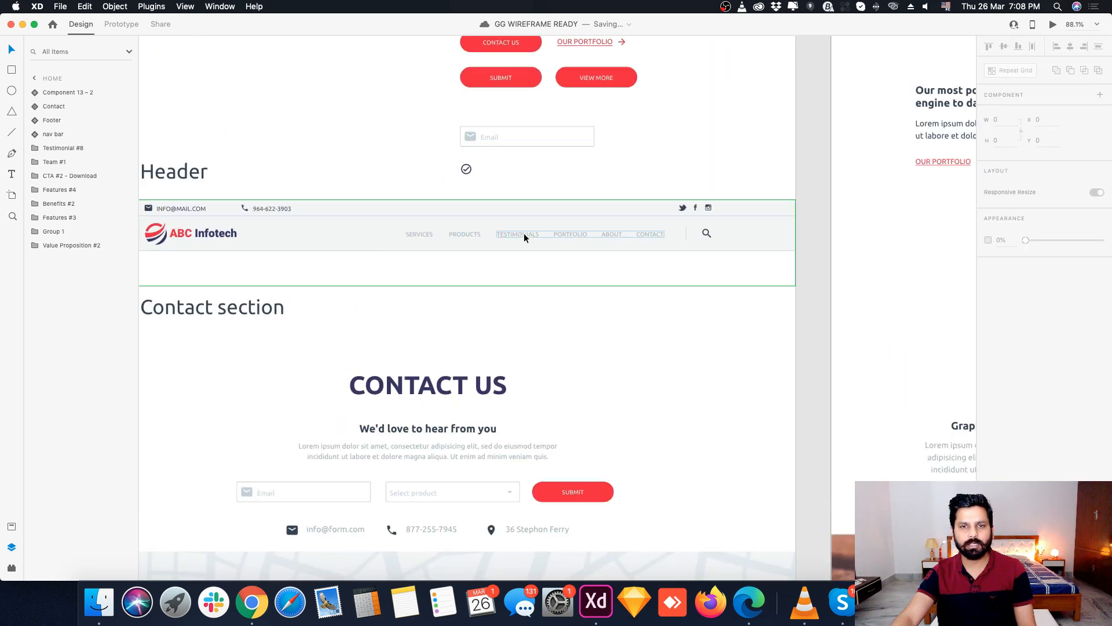
{"action": "double_click", "coordinate": [524, 235]}
{"action": "double_click", "coordinate": [524, 235]}
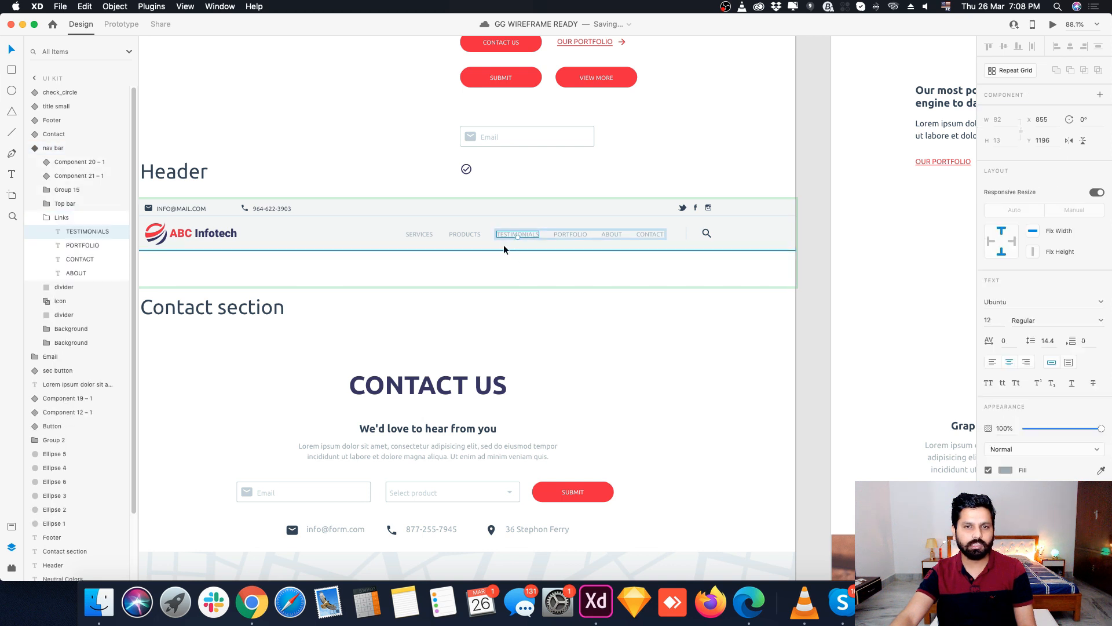
{"action": "left_click", "coordinate": [119, 25]}
{"action": "scroll", "coordinate": [547, 251], "scroll_direction": "up", "scroll_amount": 3}
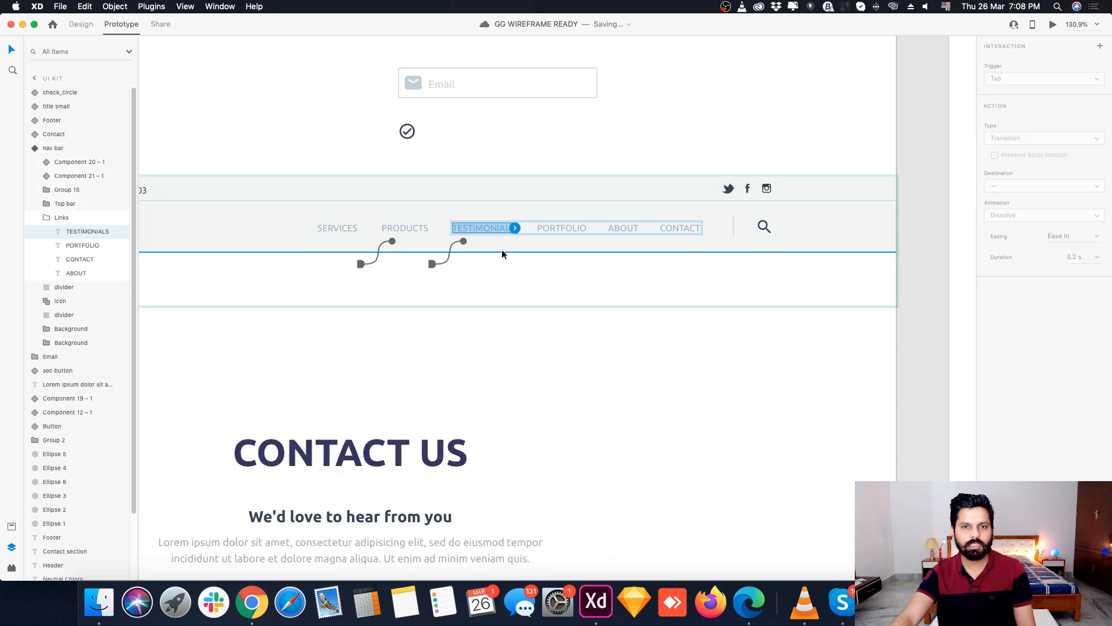
Step: Examine the PORTFOLIO, ABOUT, CONTACT and TESTIMONIALS nav links and the existing interactions on the UI Kit artboard
{"action": "left_click", "coordinate": [542, 233]}
{"action": "left_click", "coordinate": [625, 231]}
{"action": "left_click", "coordinate": [678, 231]}
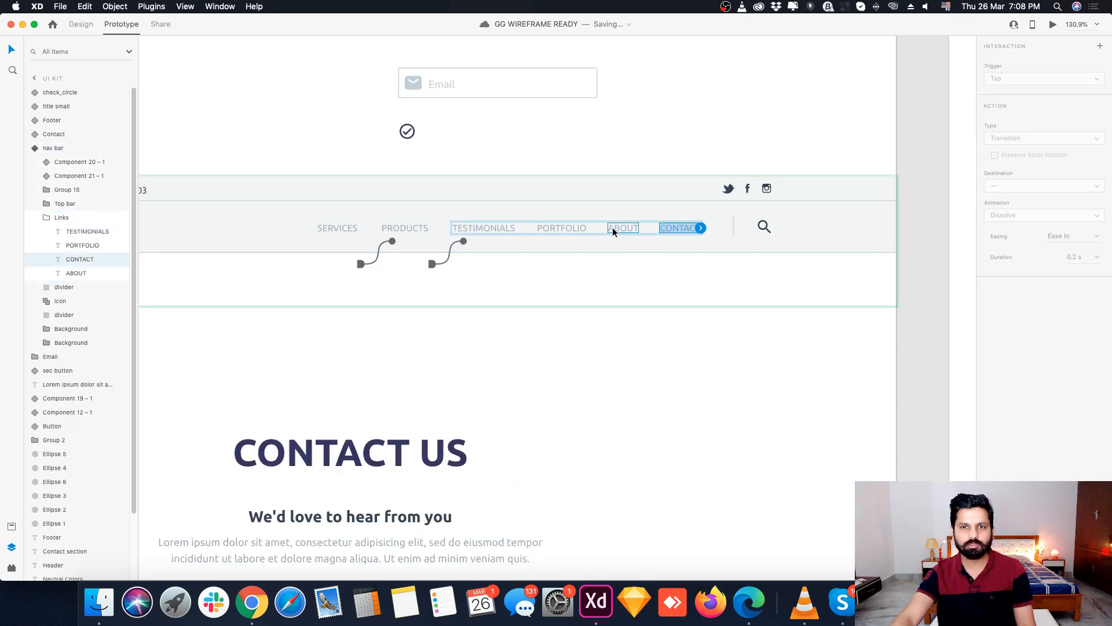
{"action": "left_click", "coordinate": [571, 232]}
{"action": "left_click", "coordinate": [492, 228]}
{"action": "scroll", "coordinate": [599, 246], "scroll_direction": "down", "scroll_amount": 5}
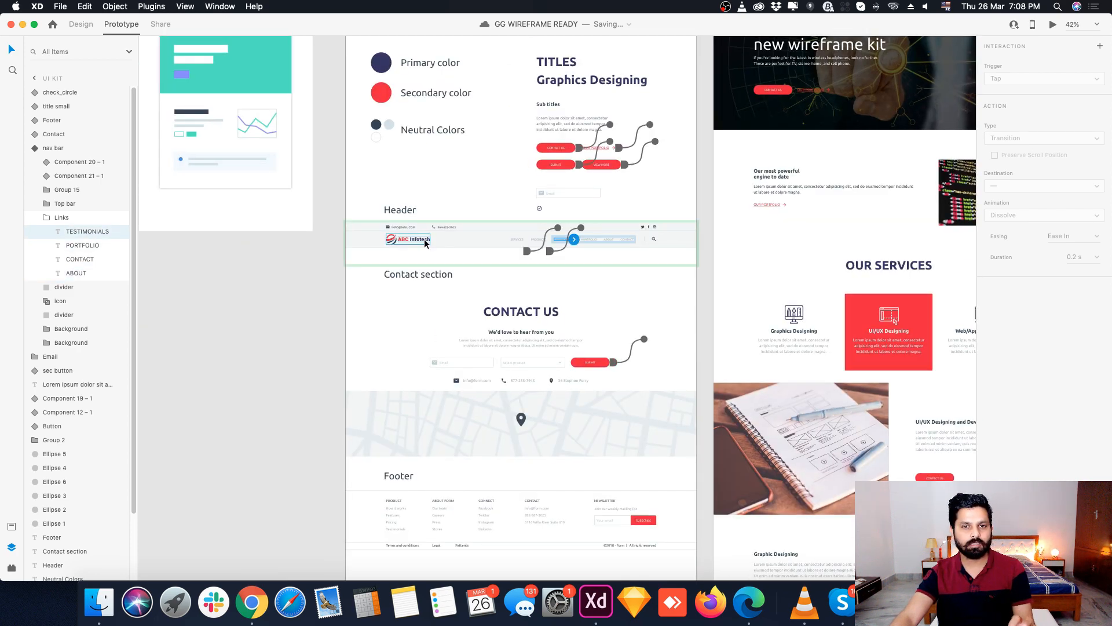
{"action": "scroll", "coordinate": [446, 311], "scroll_direction": "up", "scroll_amount": 3}
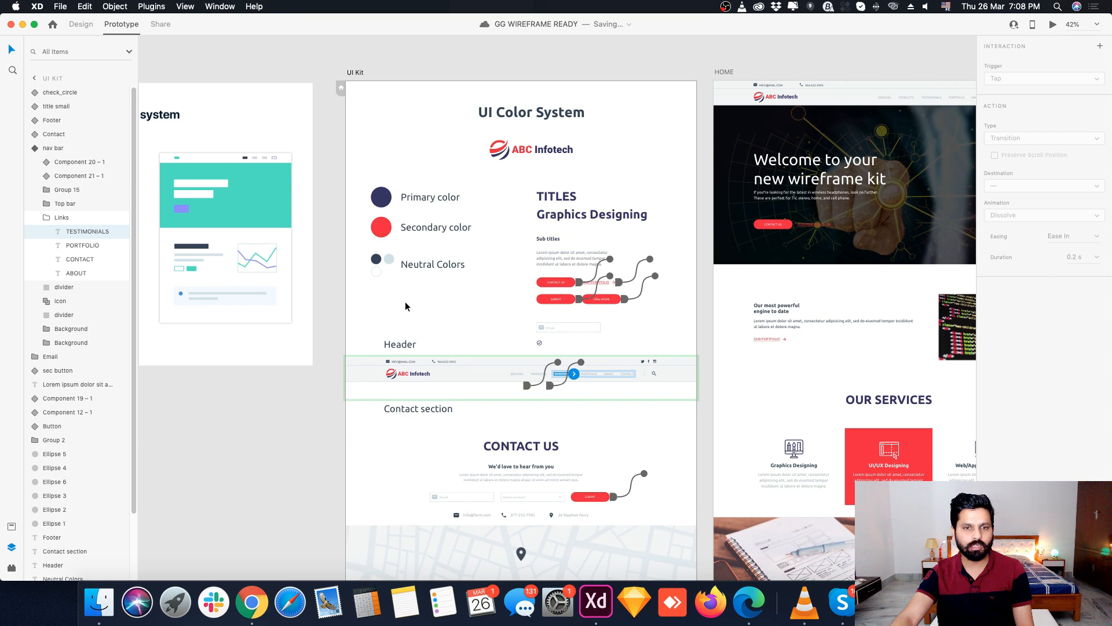
{"action": "scroll", "coordinate": [542, 435], "scroll_direction": "up", "scroll_amount": 5}
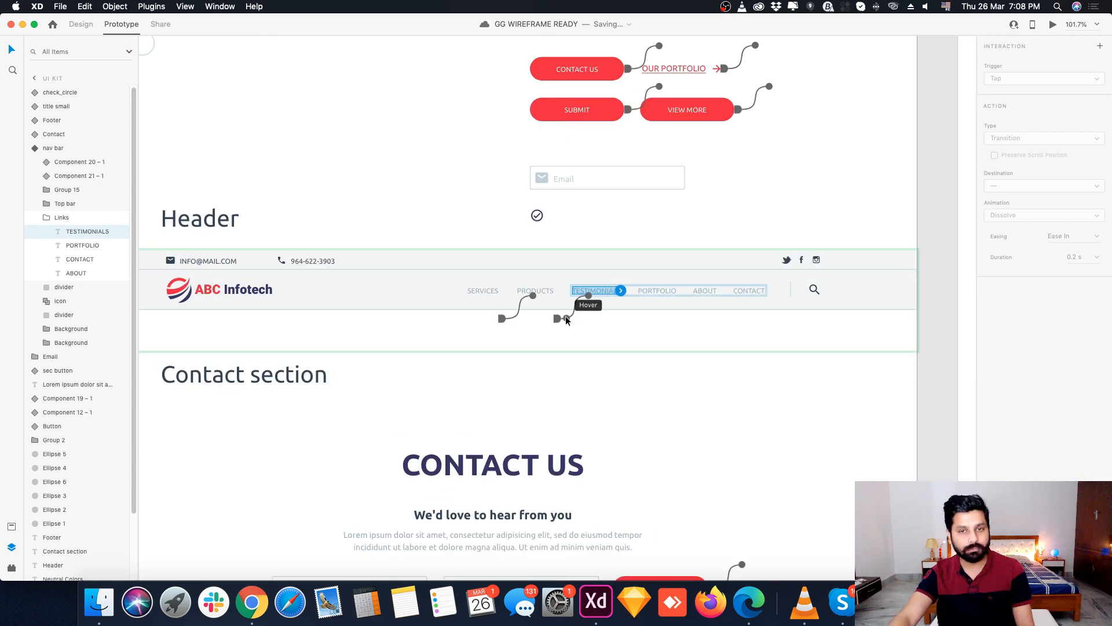
{"action": "scroll", "coordinate": [363, 285], "scroll_direction": "down", "scroll_amount": 2}
{"action": "scroll", "coordinate": [569, 300], "scroll_direction": "up", "scroll_amount": 1}
Step: Add an interaction from the nav bar's TESTIMONIALS link to the TESTIMONIALS artboard
{"action": "left_click", "coordinate": [510, 288]}
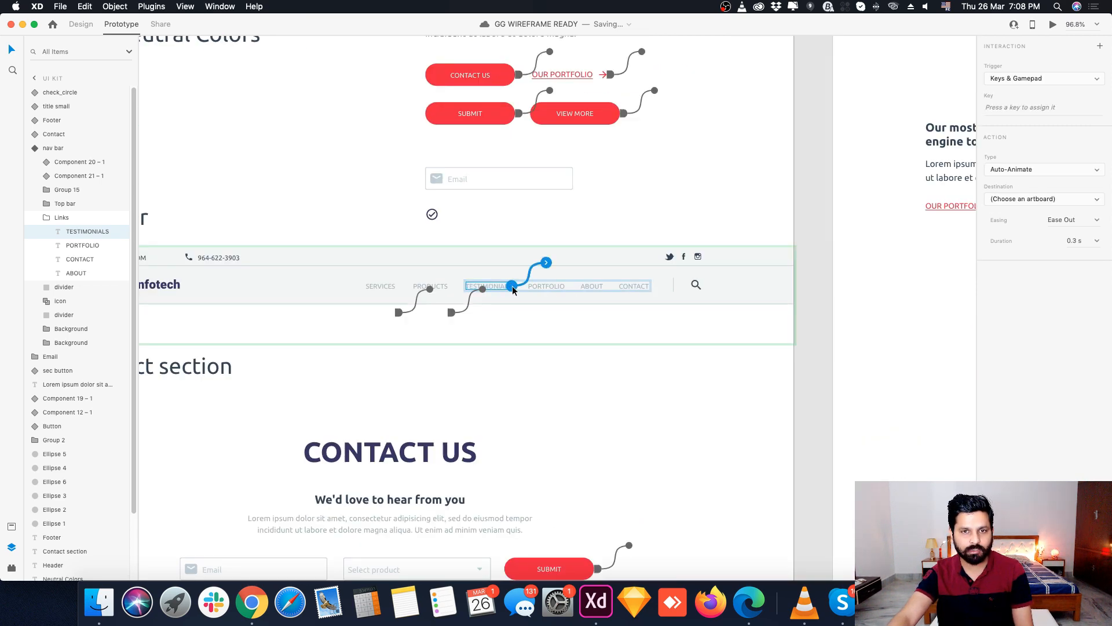
{"action": "left_click", "coordinate": [1012, 204]}
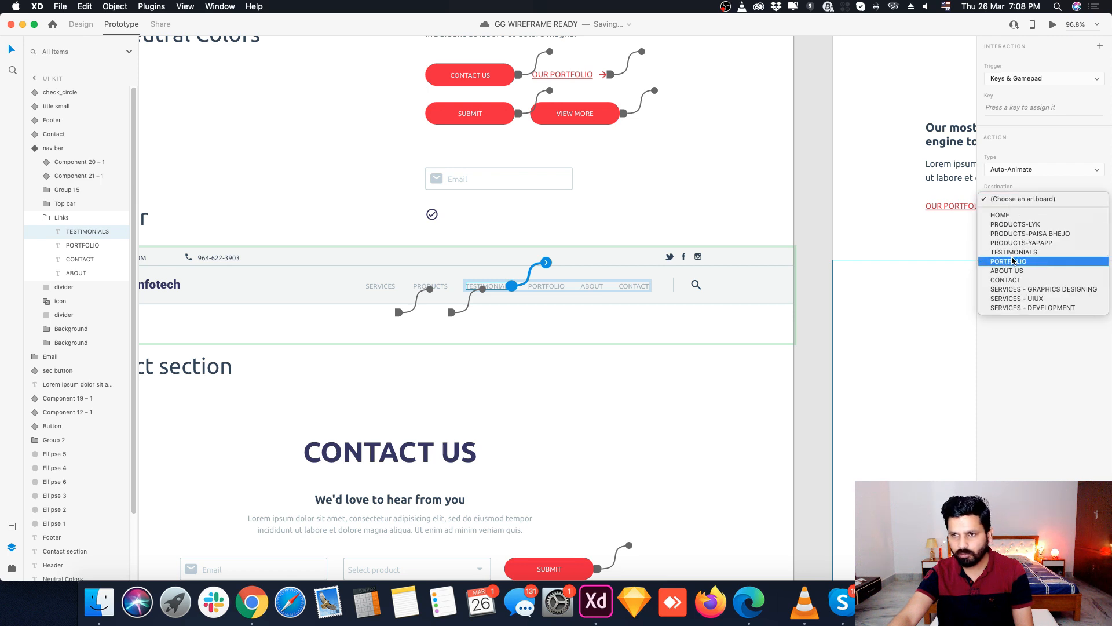
{"action": "left_click", "coordinate": [1020, 256]}
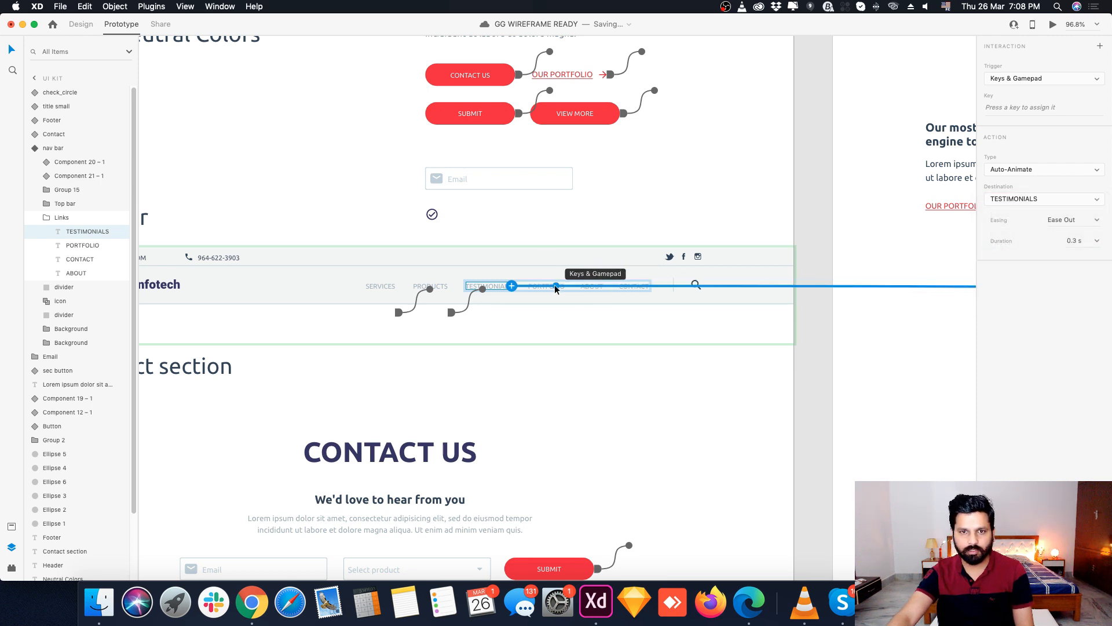
Step: Add an interaction from the nav bar's CONTACT link to the CONTACT artboard
{"action": "scroll", "coordinate": [607, 303], "scroll_direction": "up", "scroll_amount": 3}
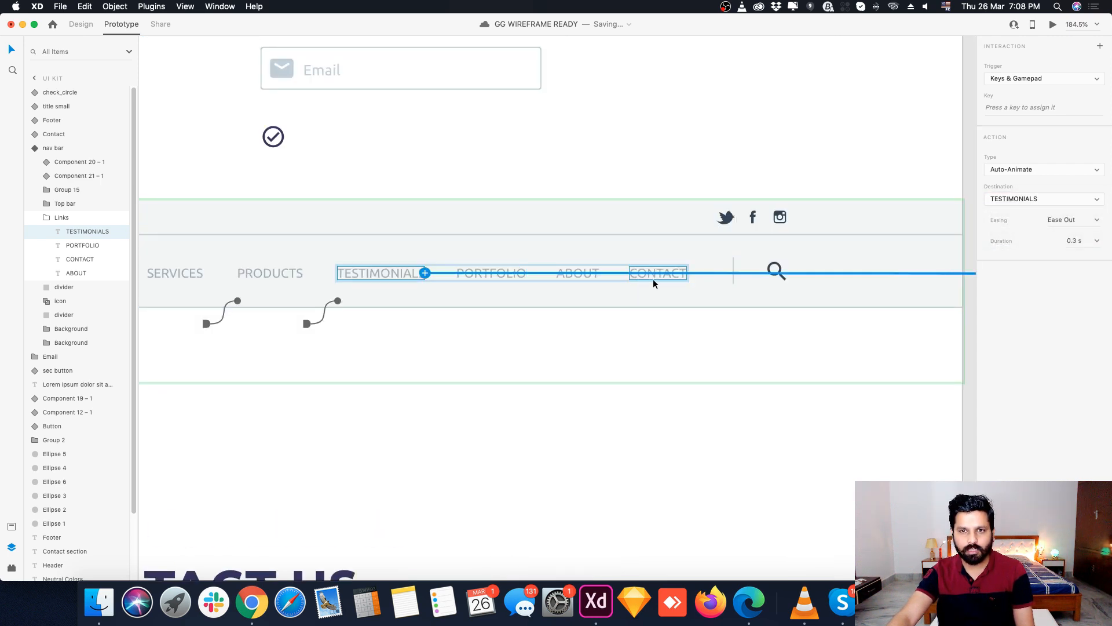
{"action": "left_click", "coordinate": [672, 282]}
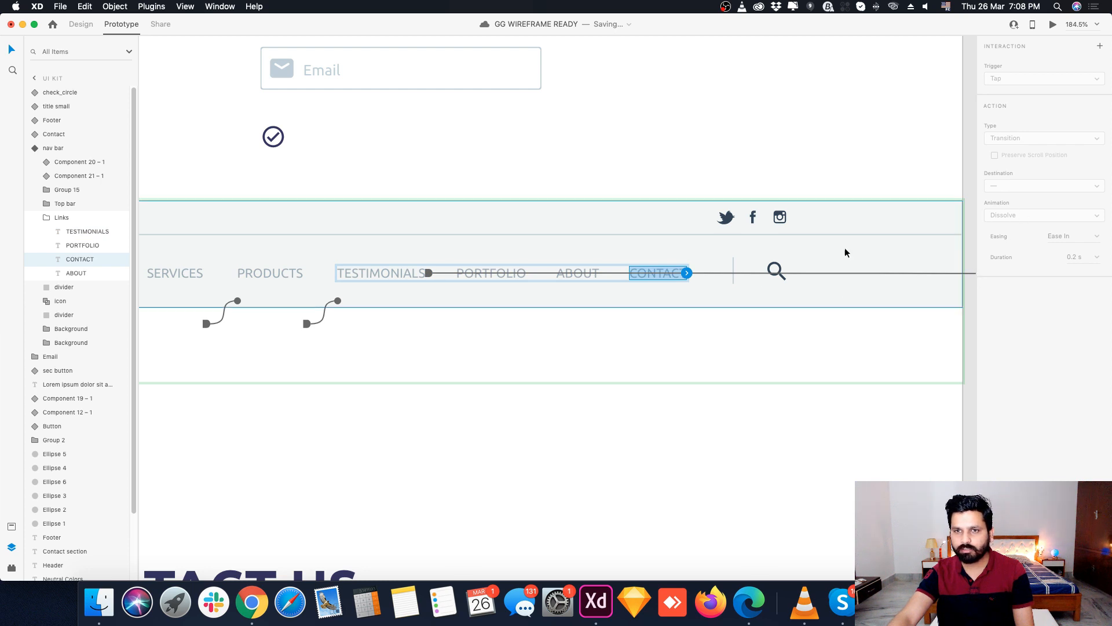
{"action": "left_click", "coordinate": [687, 274]}
{"action": "left_click", "coordinate": [1011, 203]}
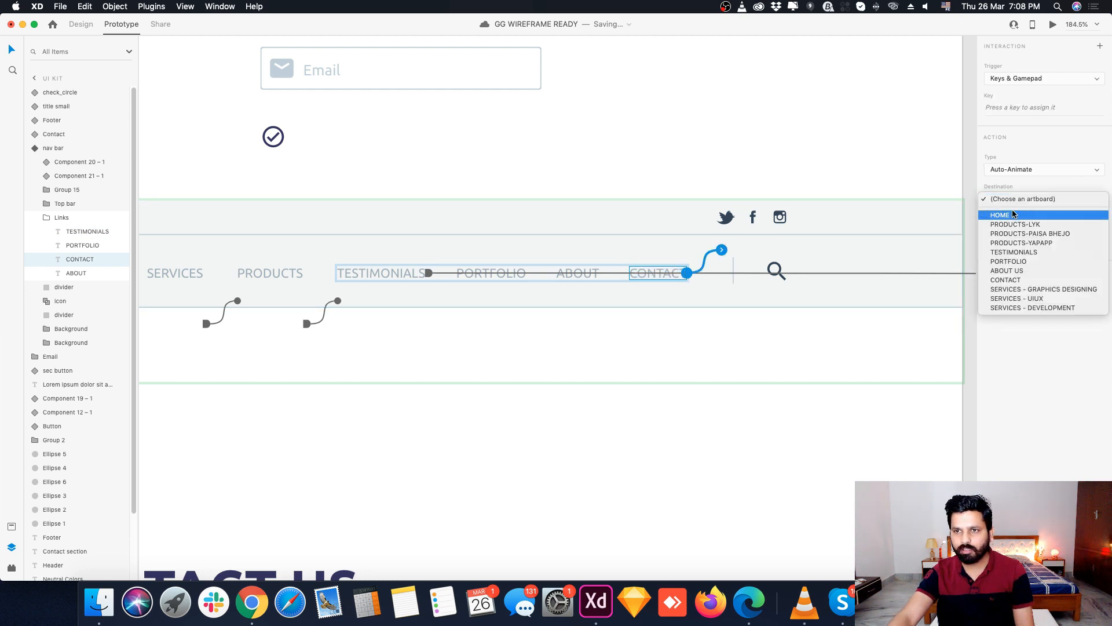
{"action": "left_click", "coordinate": [1005, 279]}
Step: Add an interaction from the nav bar's ABOUT link to the ABOUT US artboard
{"action": "left_click", "coordinate": [591, 278]}
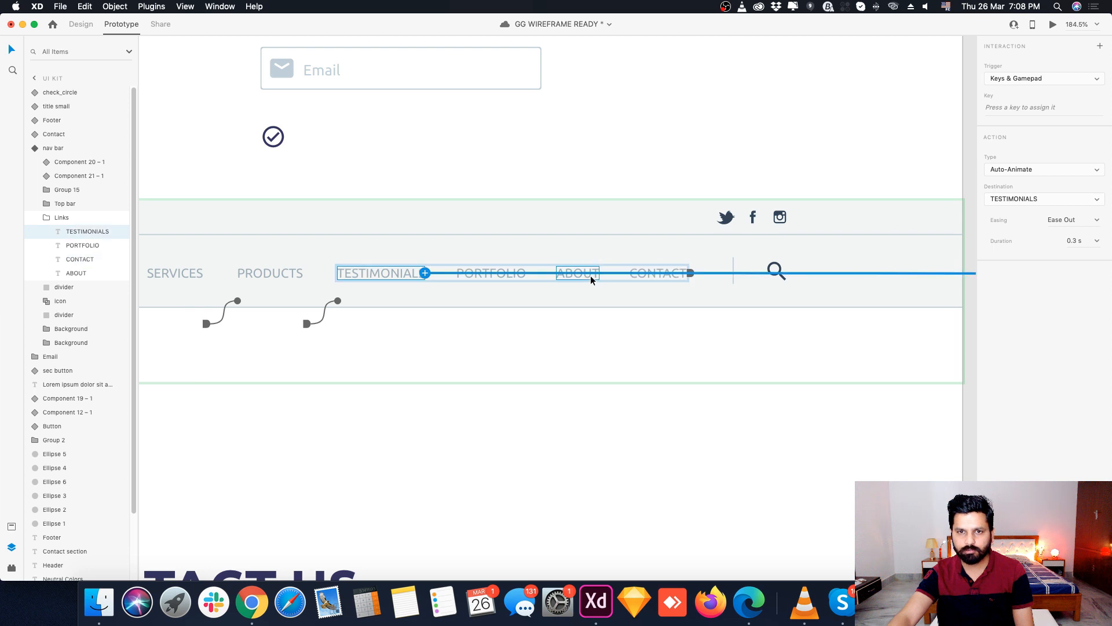
{"action": "left_click", "coordinate": [591, 281]}
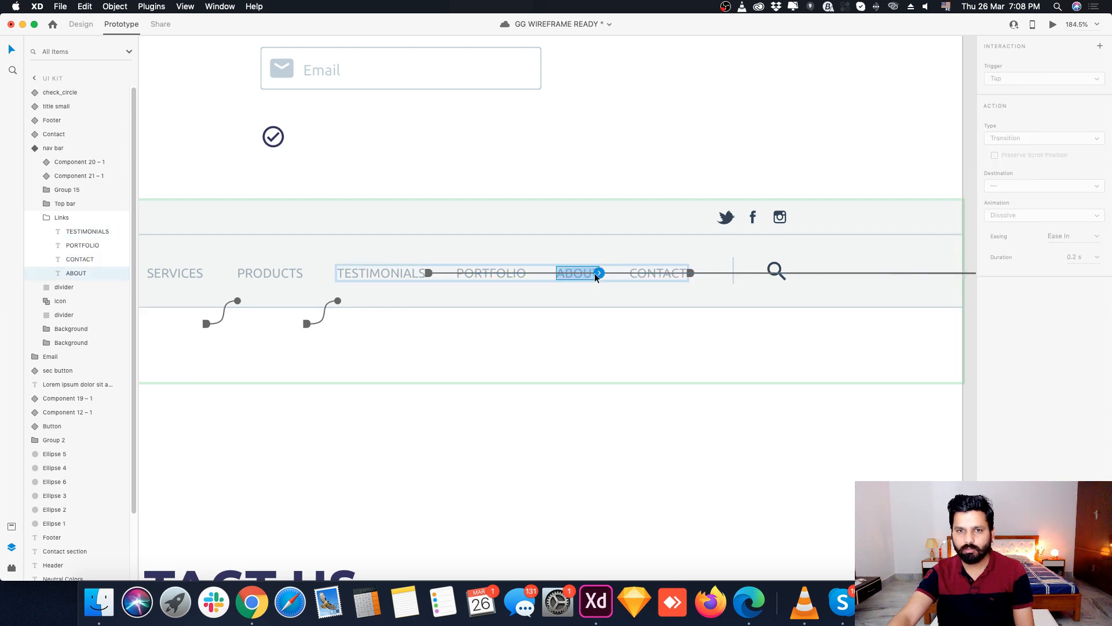
{"action": "left_click", "coordinate": [1011, 200]}
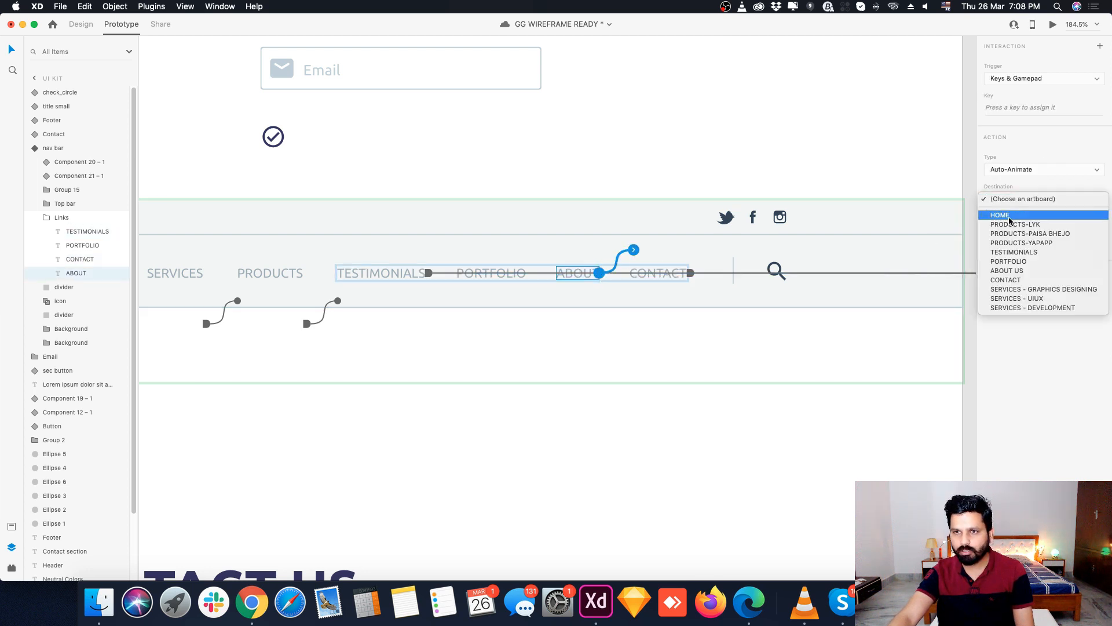
{"action": "left_click", "coordinate": [1007, 271]}
Step: Add an interaction from the nav bar's PORTFOLIO link to the PORTFOLIO artboard
{"action": "left_click", "coordinate": [513, 281]}
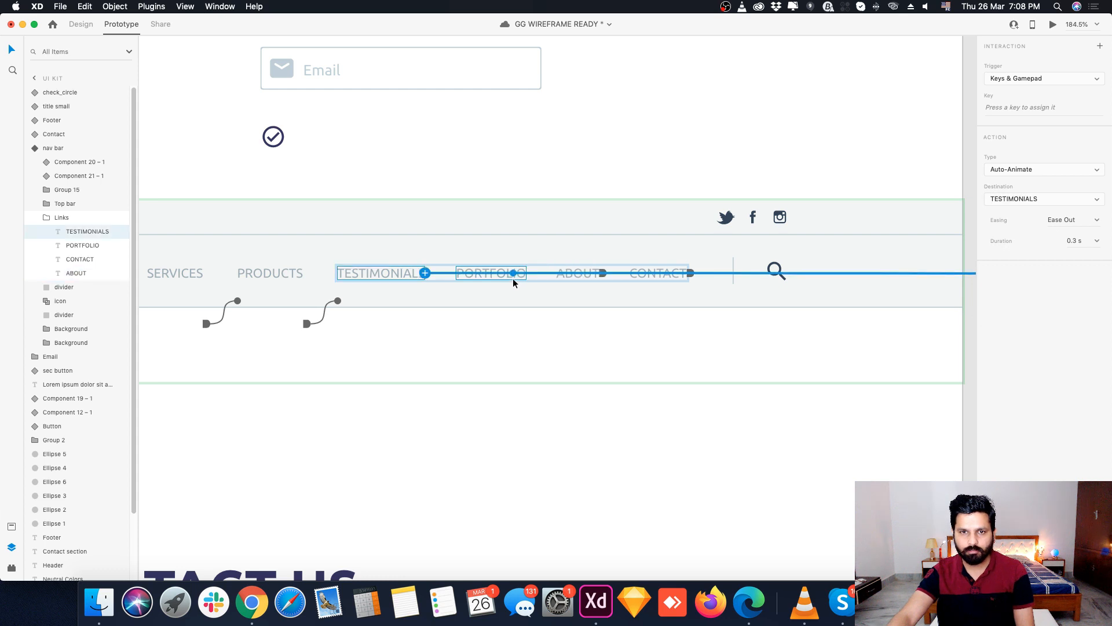
{"action": "left_click", "coordinate": [513, 282]}
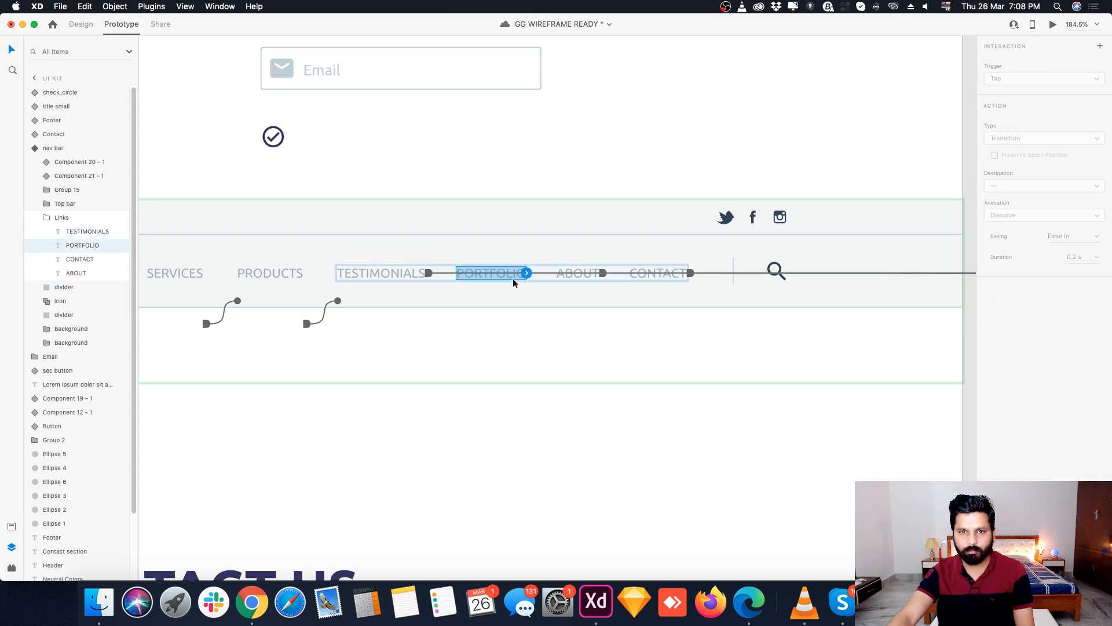
{"action": "left_click", "coordinate": [542, 273]}
{"action": "left_click", "coordinate": [1031, 199]}
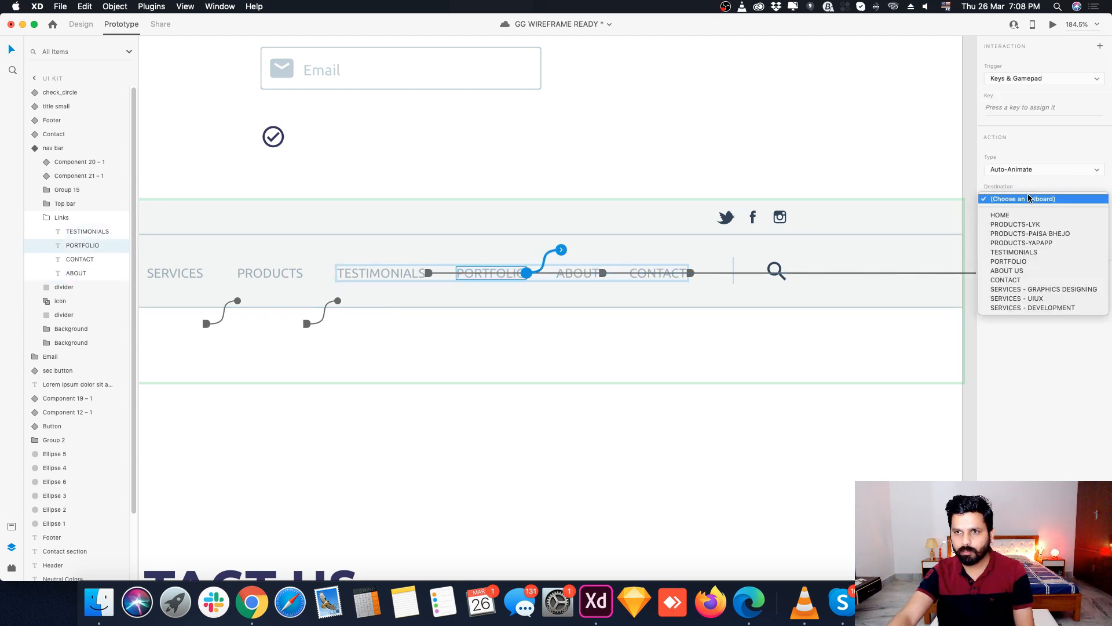
{"action": "left_click", "coordinate": [992, 262]}
{"action": "left_click", "coordinate": [391, 278]}
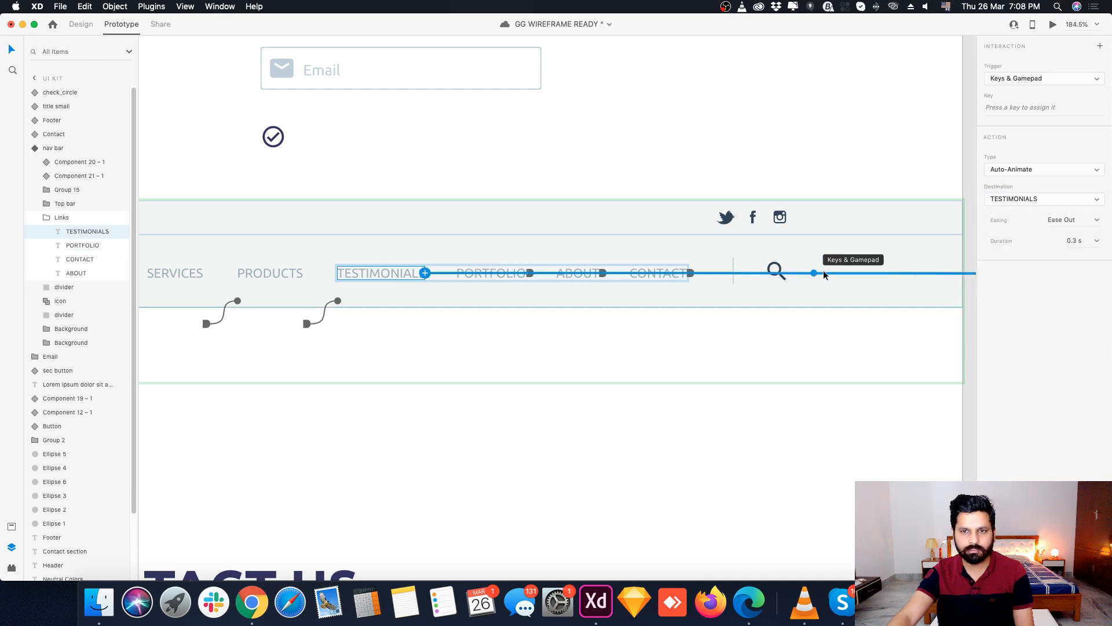
Step: Wire the ABC Infotech logo group in the UI Kit's nav bar to the HOME artboard
{"action": "scroll", "coordinate": [807, 258], "scroll_direction": "down", "scroll_amount": 5}
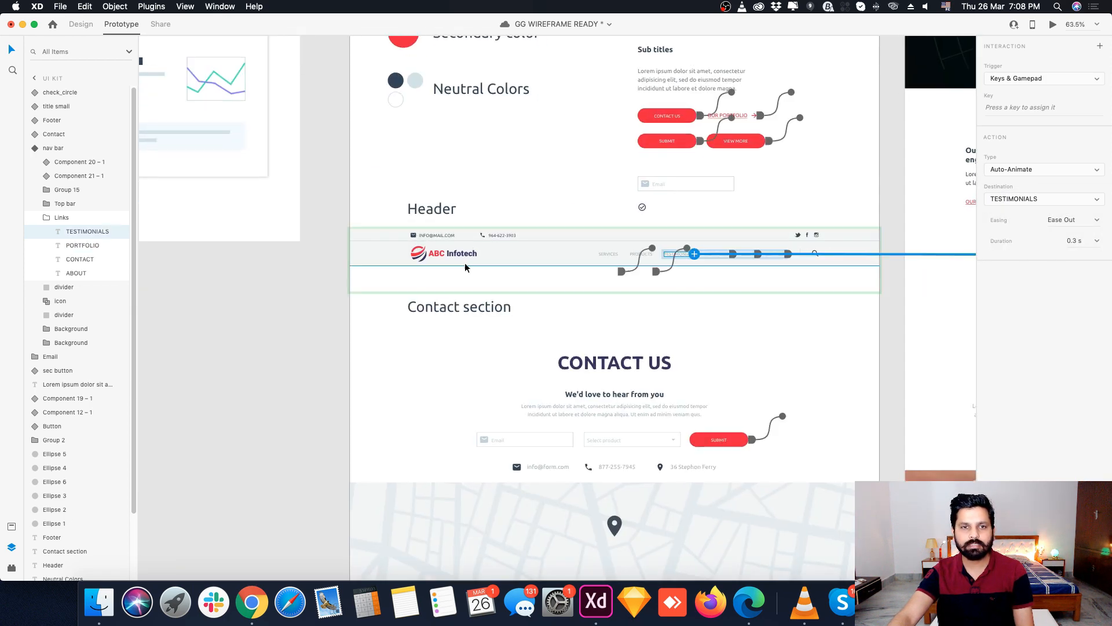
{"action": "left_click", "coordinate": [457, 260]}
{"action": "scroll", "coordinate": [340, 259], "scroll_direction": "up", "scroll_amount": 1}
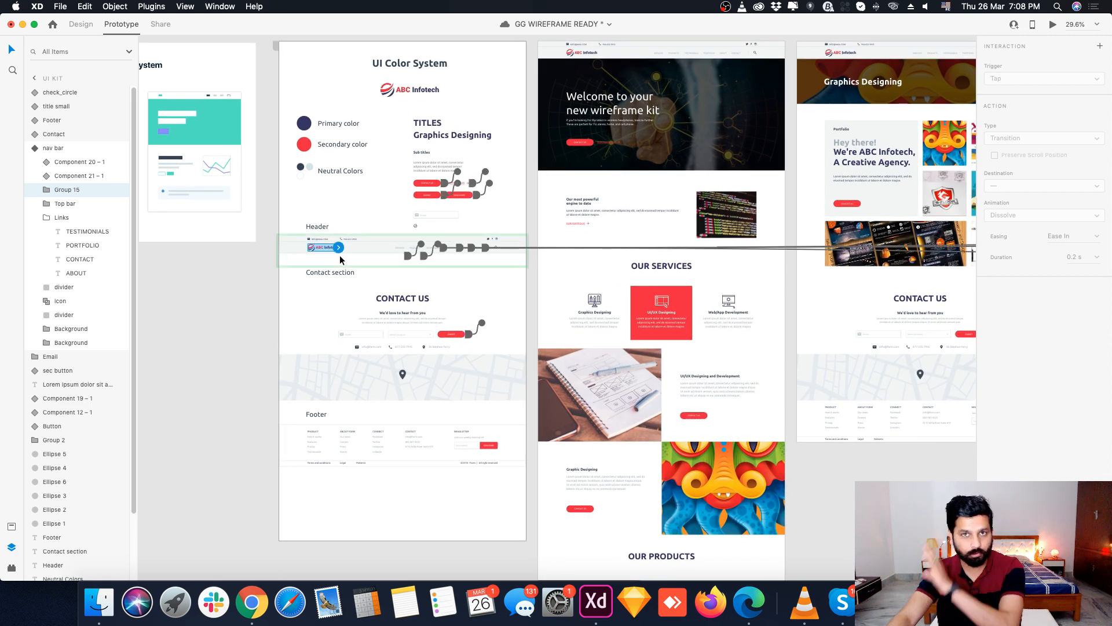
{"action": "left_click_drag", "start_coordinate": [338, 248], "coordinate": [595, 367]}
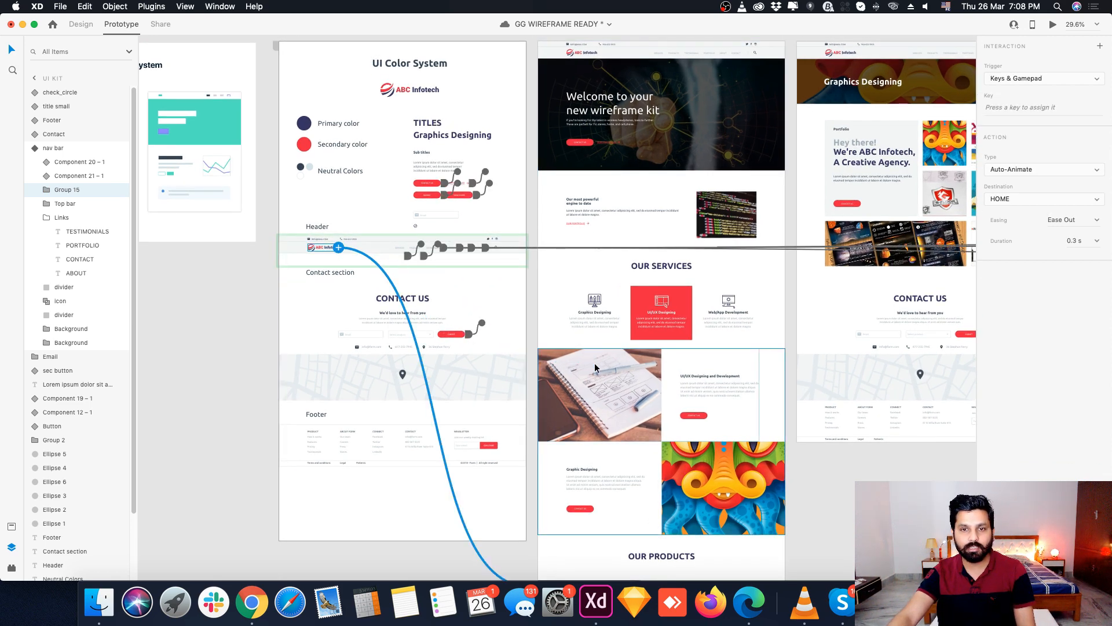
Step: Examine the header interactions on the HOME, SERVICES - GRAPHICS DESIGNING and SERVICES - UIUX artboards
{"action": "scroll", "coordinate": [450, 390], "scroll_direction": "up", "scroll_amount": 3}
{"action": "left_click", "coordinate": [711, 173]}
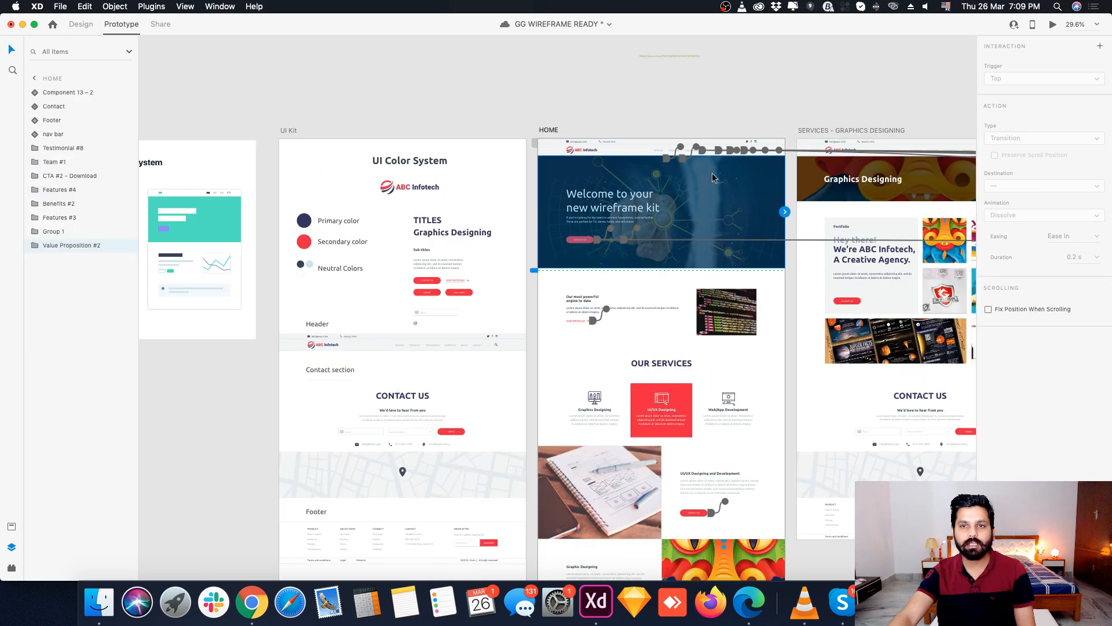
{"action": "scroll", "coordinate": [725, 168], "scroll_direction": "up", "scroll_amount": 5}
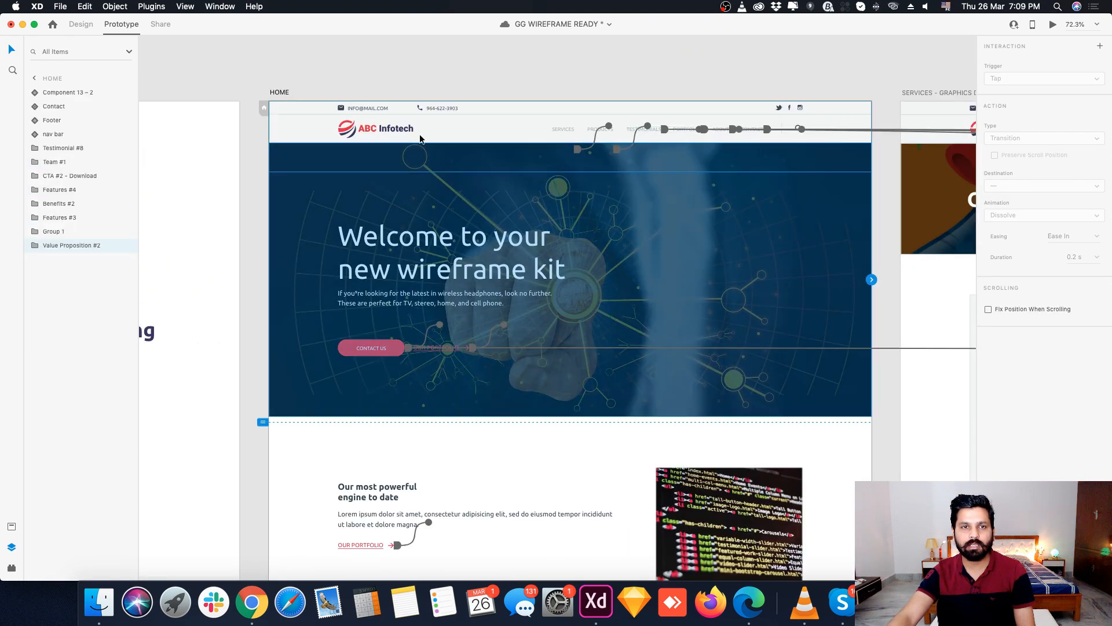
{"action": "left_click", "coordinate": [416, 139]}
{"action": "left_click", "coordinate": [436, 76]}
{"action": "scroll", "coordinate": [343, 129], "scroll_direction": "down", "scroll_amount": 5}
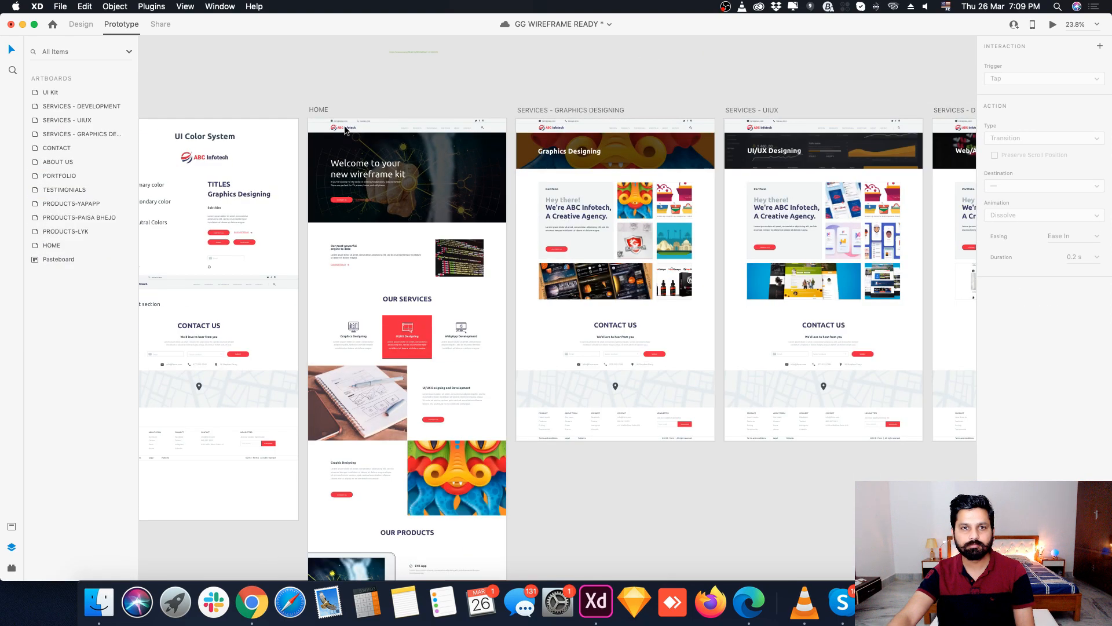
{"action": "scroll", "coordinate": [588, 139], "scroll_direction": "up", "scroll_amount": 4}
{"action": "left_click", "coordinate": [528, 118]}
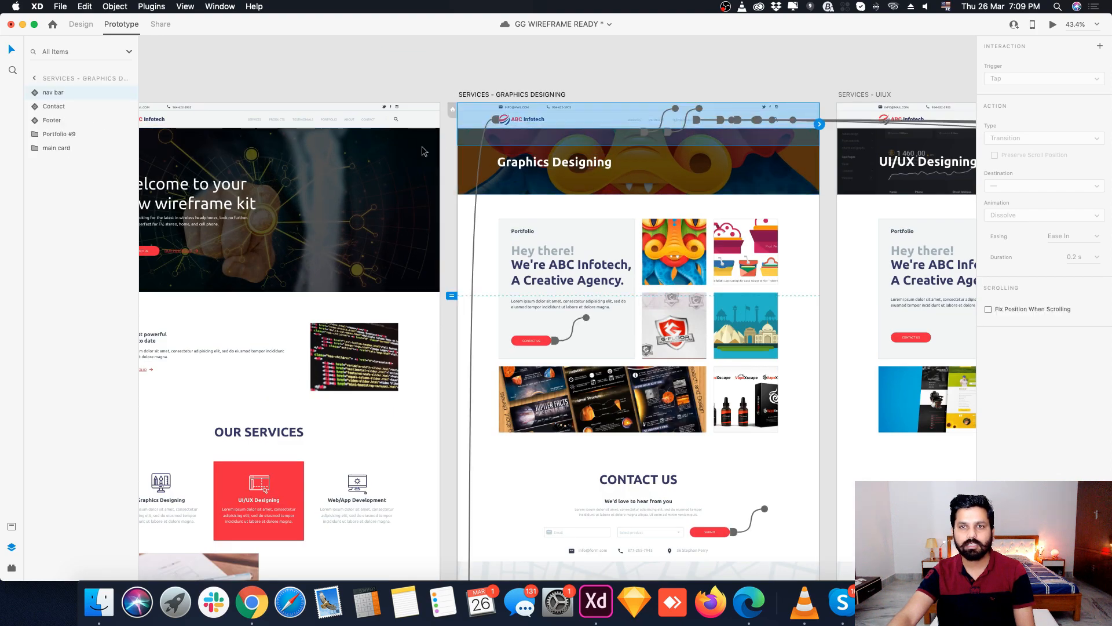
{"action": "scroll", "coordinate": [421, 148], "scroll_direction": "down", "scroll_amount": 5}
{"action": "scroll", "coordinate": [803, 135], "scroll_direction": "up", "scroll_amount": 5}
{"action": "left_click", "coordinate": [582, 148]}
{"action": "scroll", "coordinate": [465, 149], "scroll_direction": "up", "scroll_amount": 4}
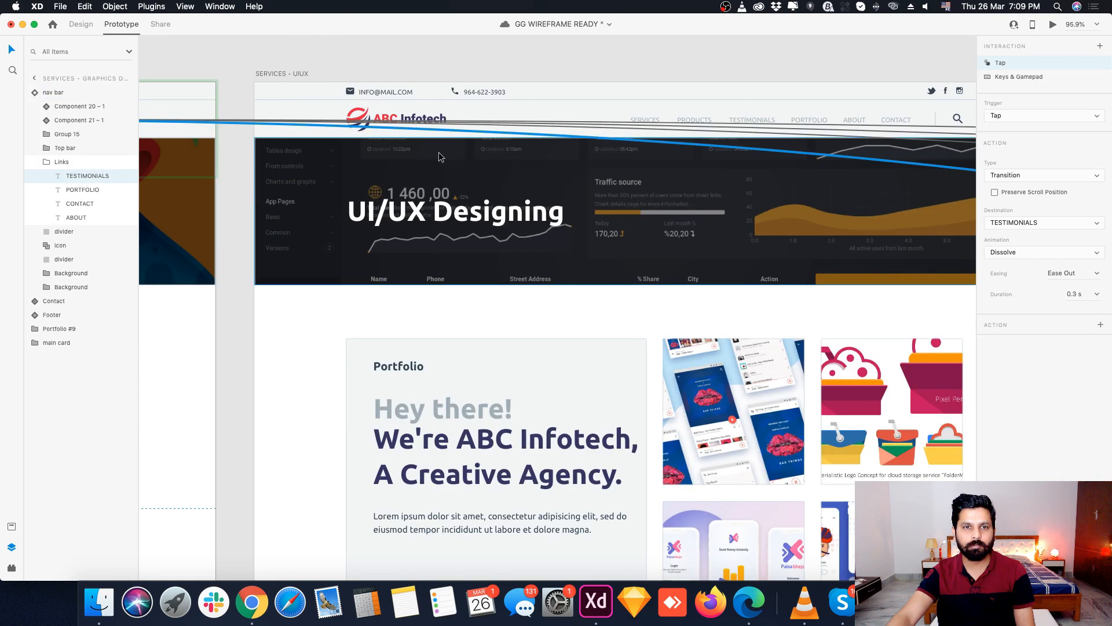
{"action": "left_click", "coordinate": [471, 179]}
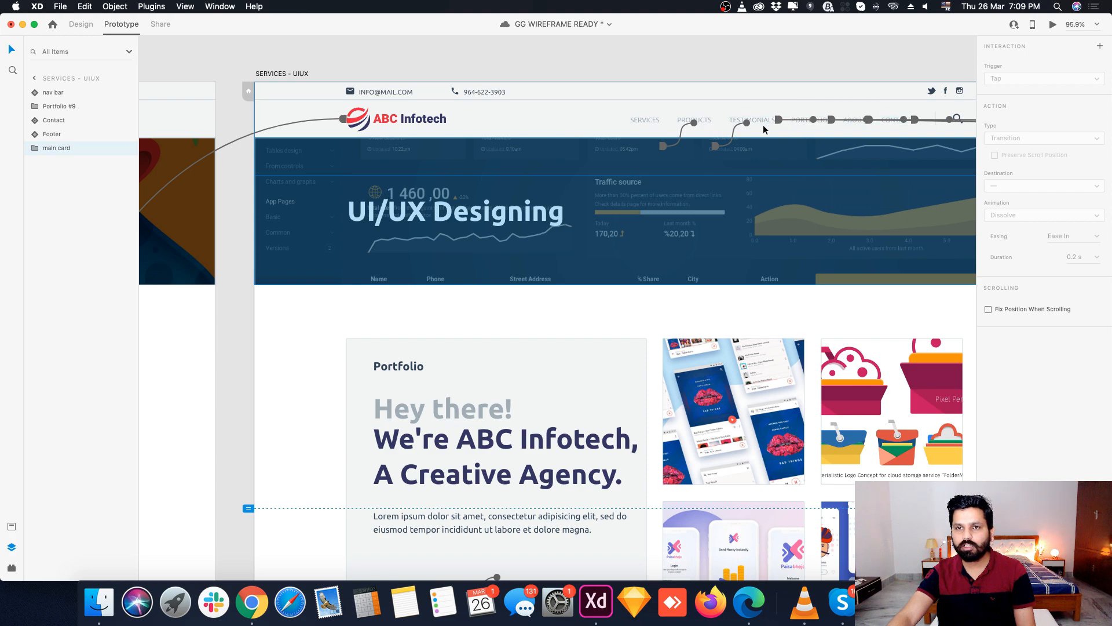
Step: Save the document and select the SERVICES dropdown component in the UI Kit's nav bar in design mode
{"action": "scroll", "coordinate": [948, 121], "scroll_direction": "down", "scroll_amount": 10}
{"action": "scroll", "coordinate": [709, 199], "scroll_direction": "up", "scroll_amount": 8}
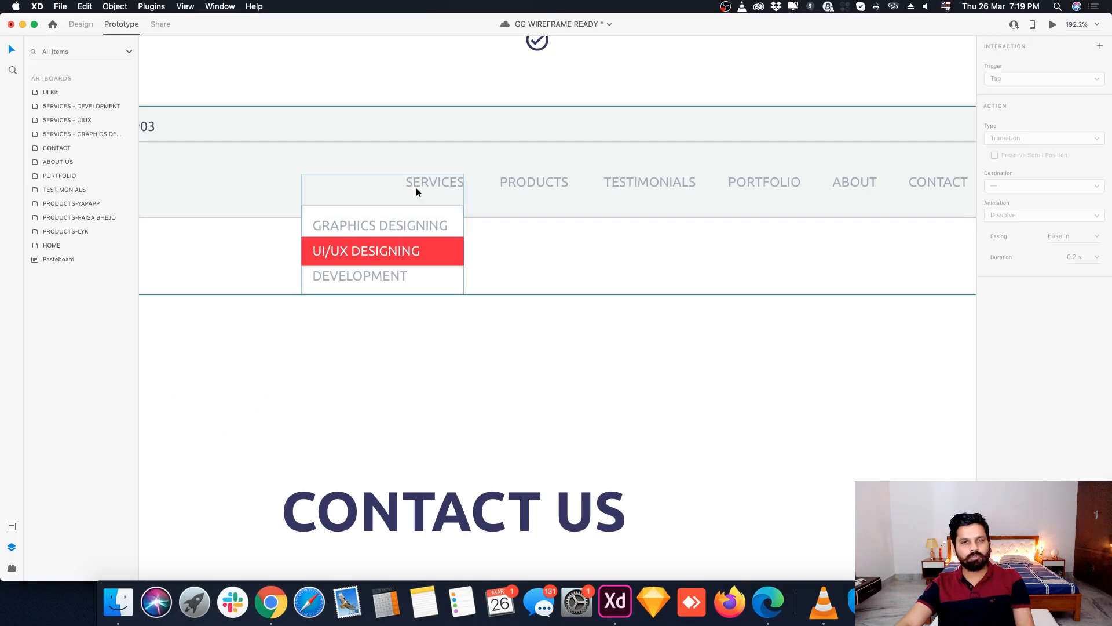
{"action": "key", "text": "super+s"}
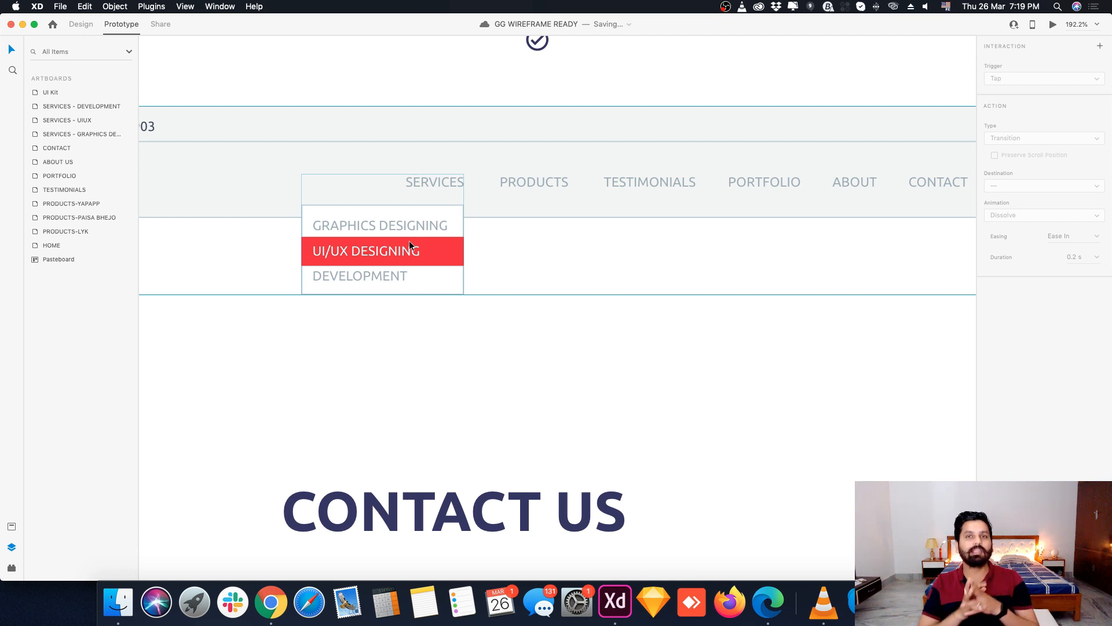
{"action": "left_click", "coordinate": [440, 182]}
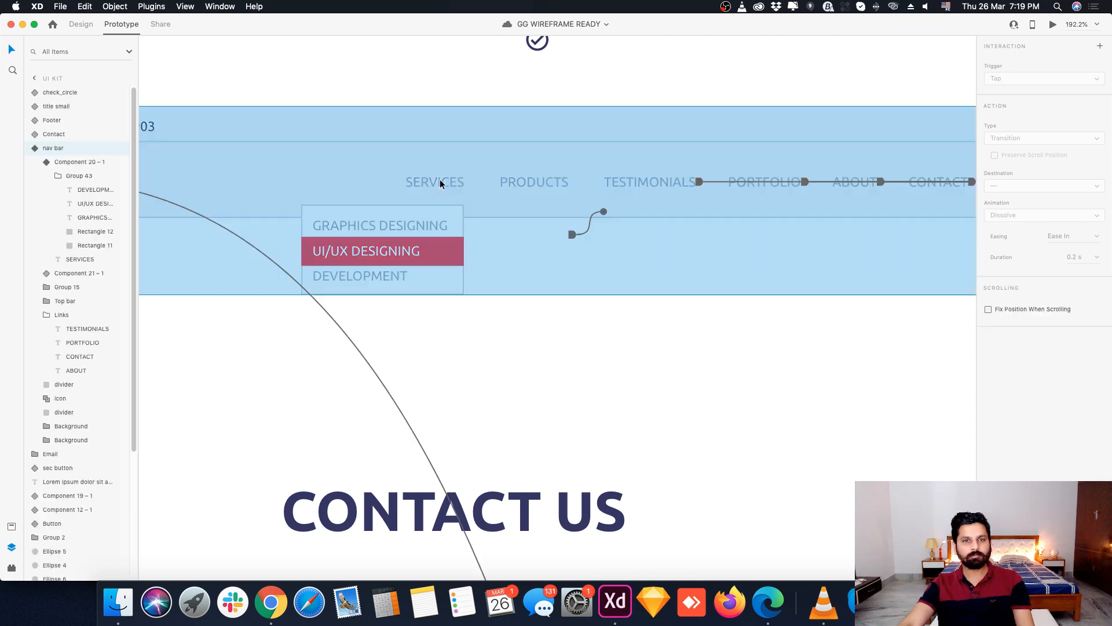
{"action": "left_click", "coordinate": [84, 29]}
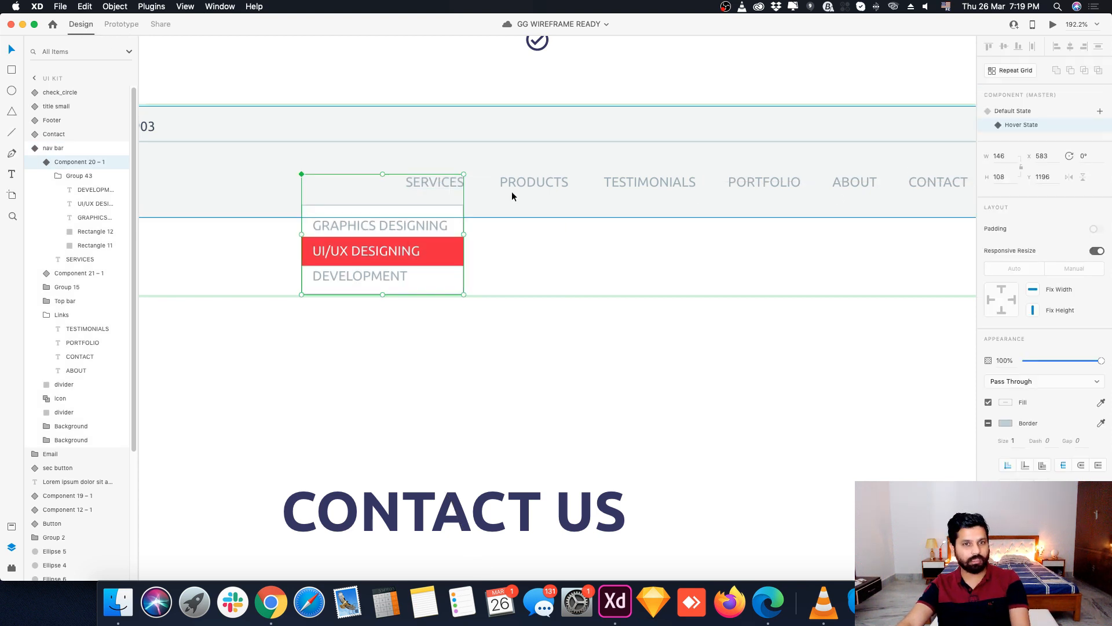
Step: Link GRAPHICS DESIGNING in the SERVICES dropdown to the SERVICES - GRAPHICS DESIGNING artboard with a tap-triggered Auto-Animate interaction
{"action": "double_click", "coordinate": [427, 228]}
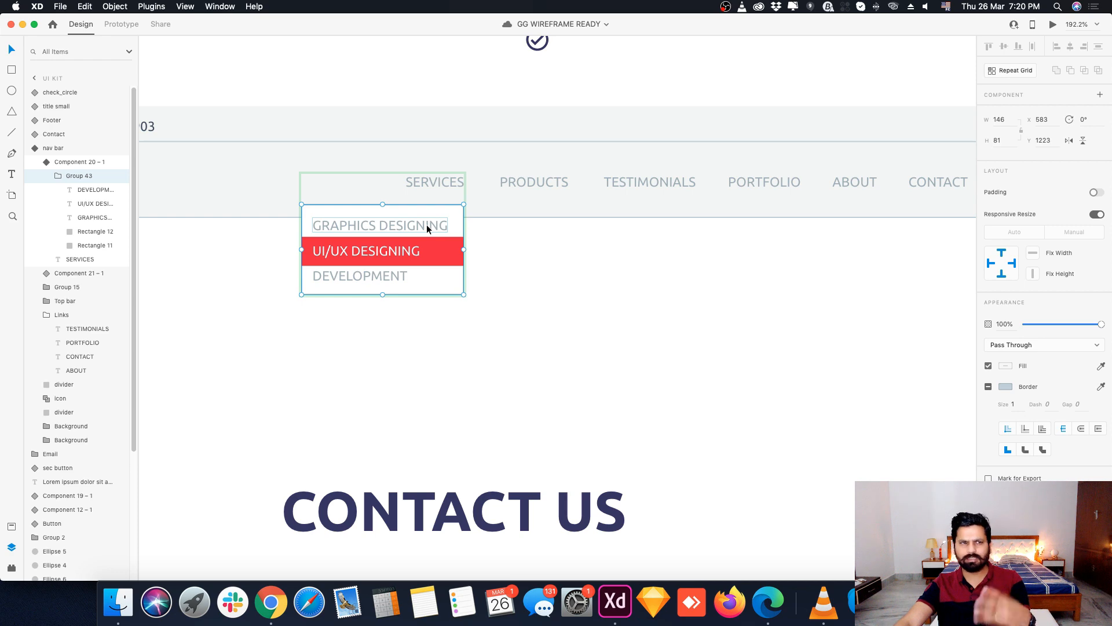
{"action": "left_click", "coordinate": [427, 228]}
{"action": "left_click", "coordinate": [123, 24]}
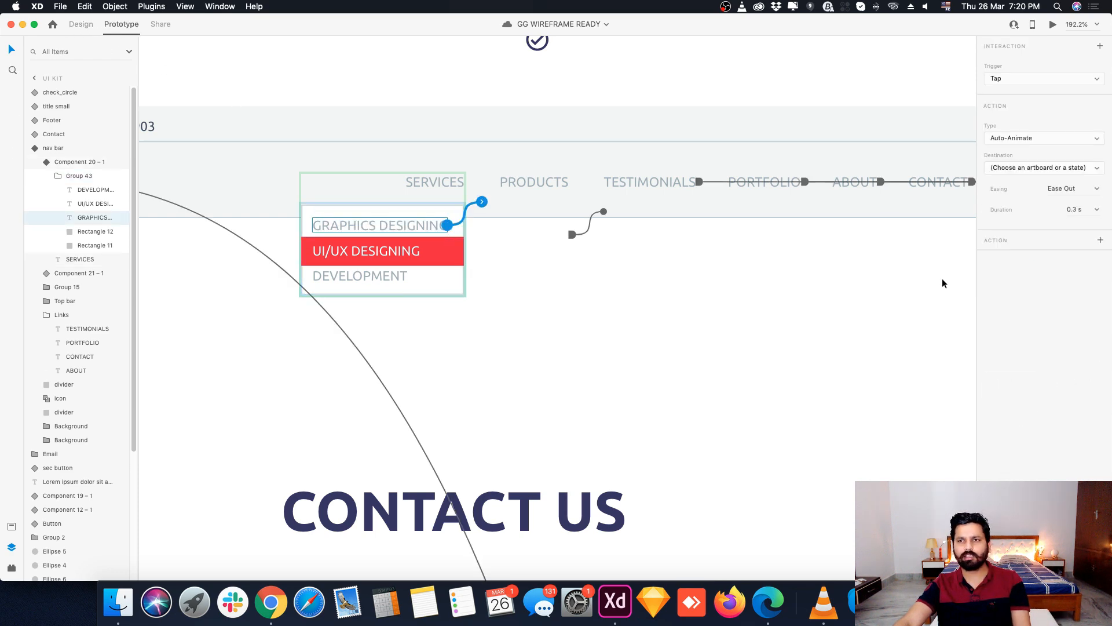
{"action": "left_click", "coordinate": [1043, 167]}
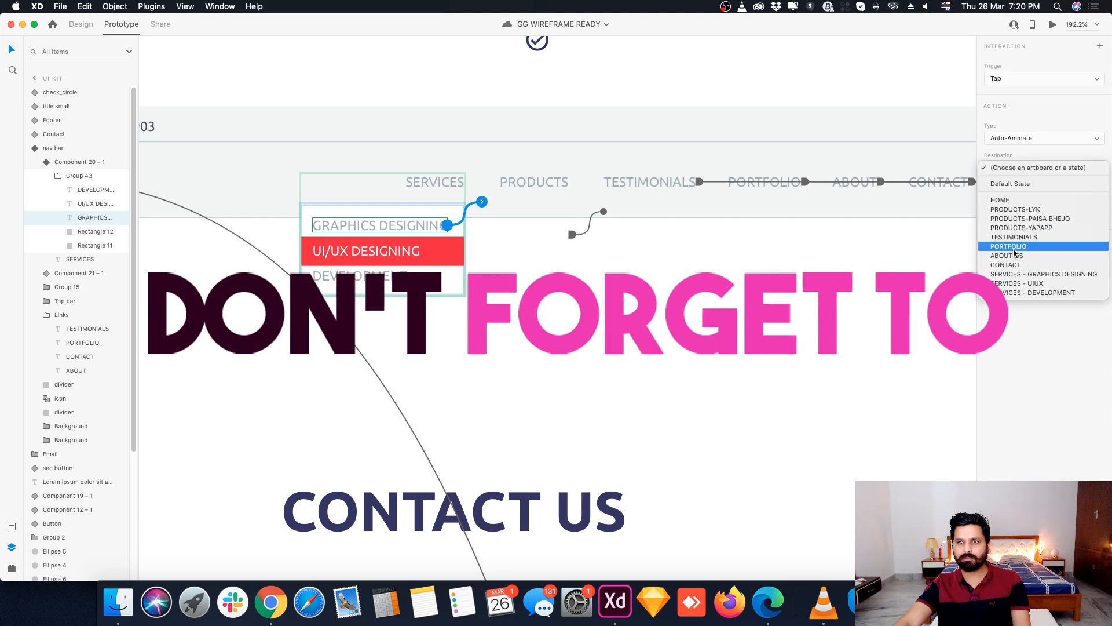
{"action": "left_click", "coordinate": [1016, 274]}
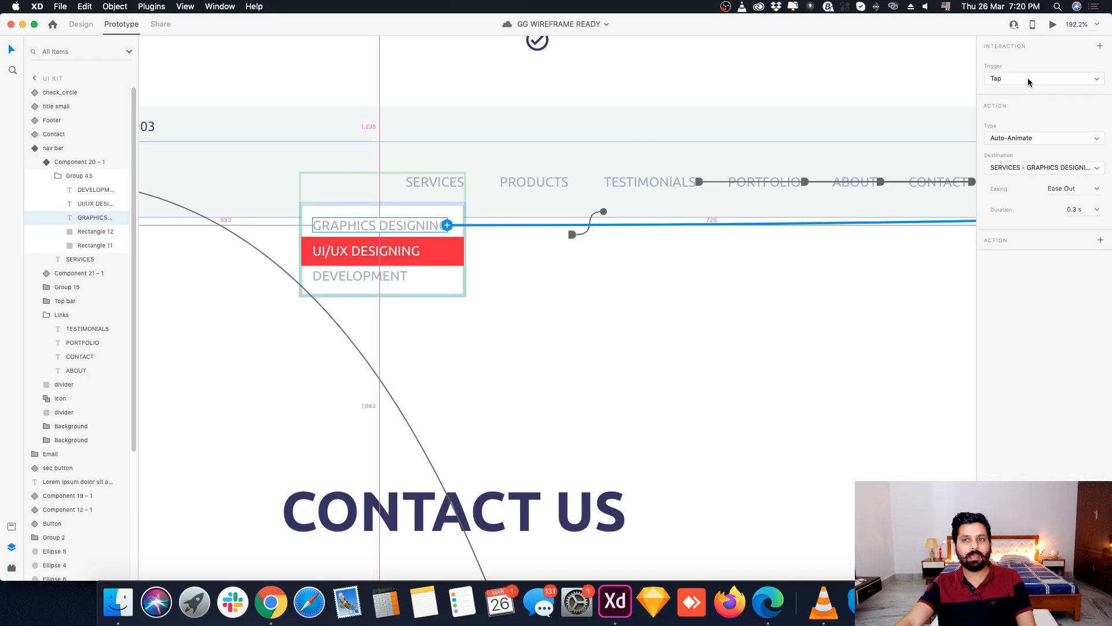
Step: Wire the dropdown's UI/UX DESIGNING item to the SERVICES - UIUX artboard with a tap-triggered Auto-Animate interaction
{"action": "left_click", "coordinate": [374, 255]}
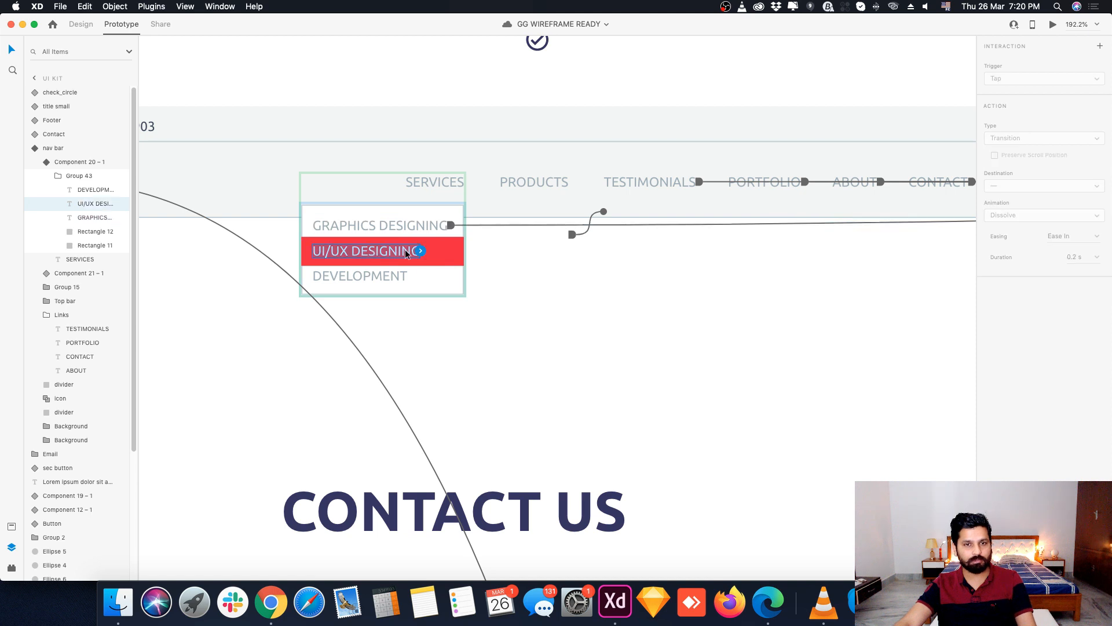
{"action": "left_click_drag", "start_coordinate": [421, 251], "coordinate": [456, 227]}
{"action": "left_click", "coordinate": [1023, 172]}
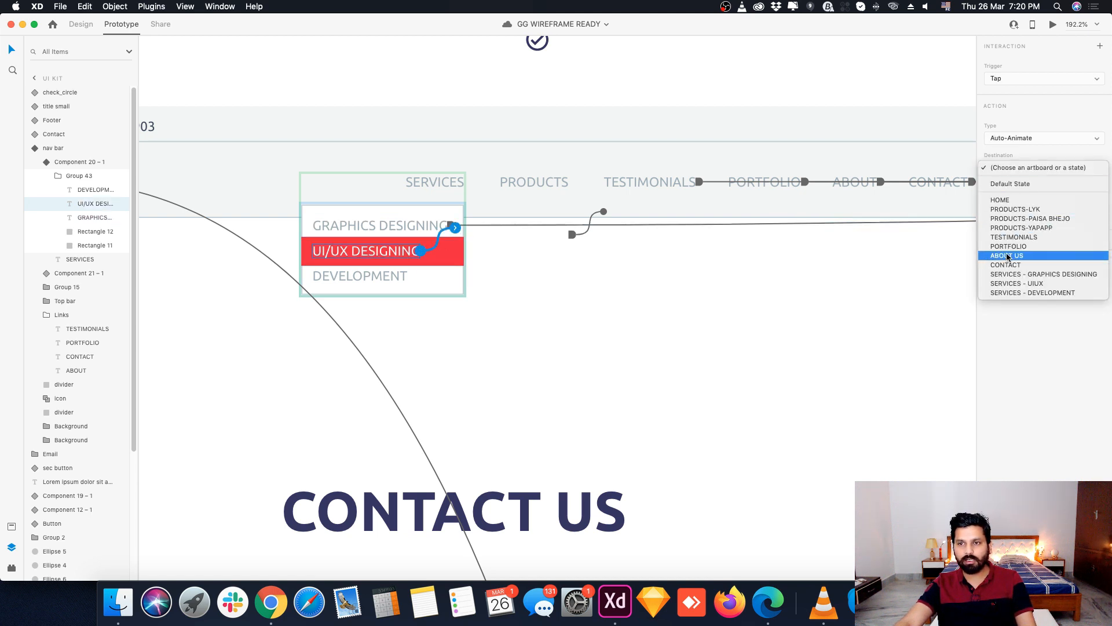
{"action": "left_click", "coordinate": [1010, 283]}
Step: Wire the dropdown's DEVELOPMENT item to the SERVICES - DEVELOPMENT artboard with a tap-triggered Auto-Animate interaction
{"action": "left_click", "coordinate": [405, 278]}
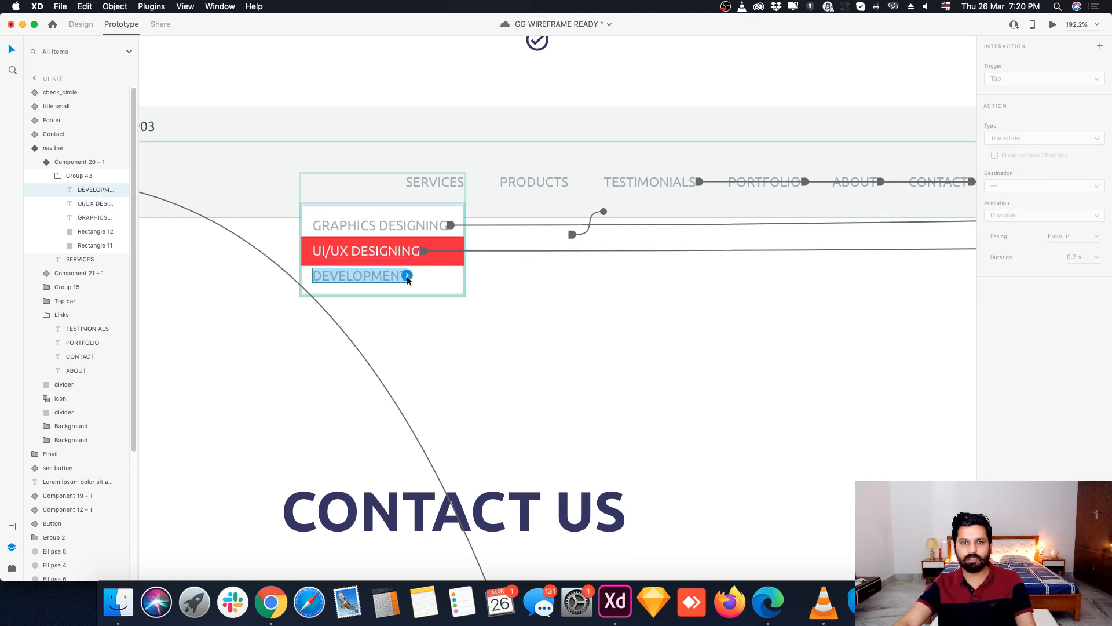
{"action": "left_click_drag", "start_coordinate": [408, 278], "coordinate": [442, 251]}
{"action": "left_click", "coordinate": [1041, 166]}
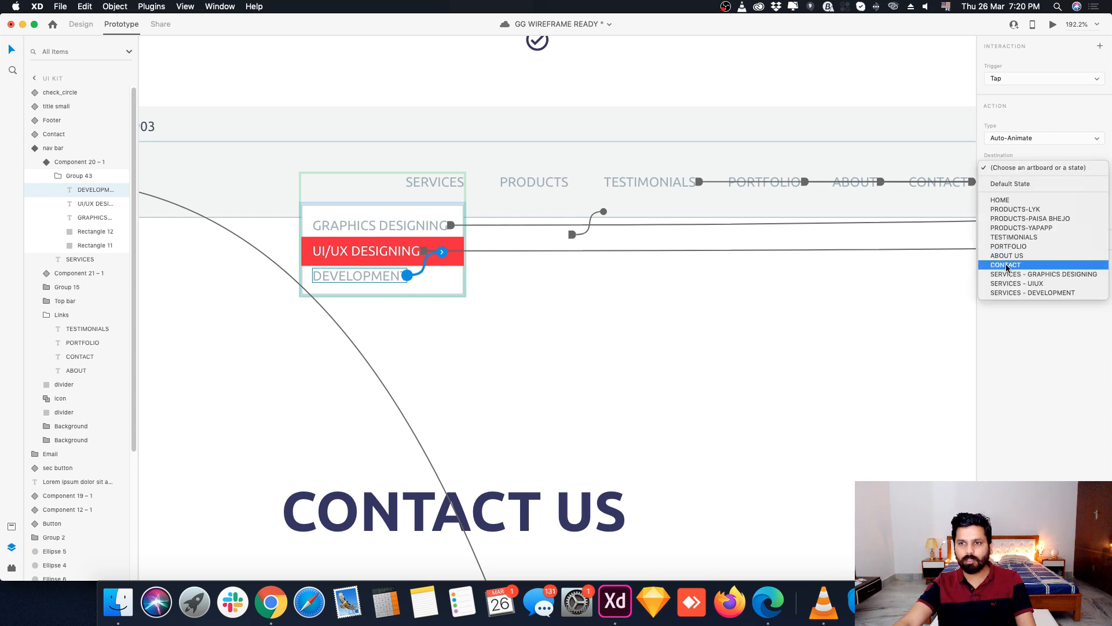
{"action": "left_click", "coordinate": [1018, 293]}
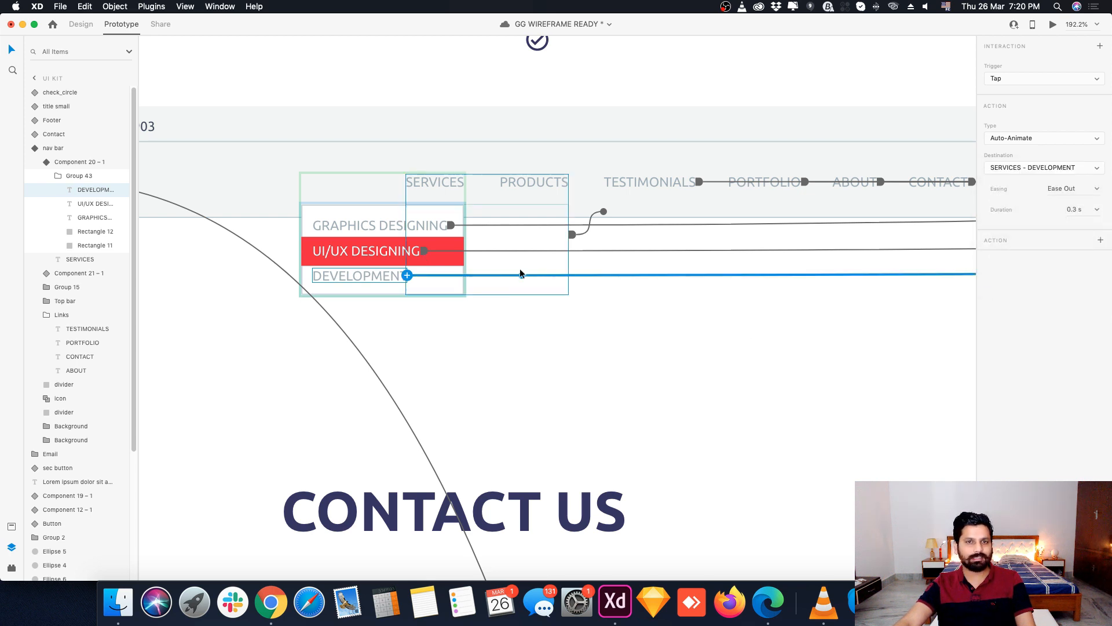
Step: Return to design mode and switch the nav bar's SERVICES dropdown component to its Default State
{"action": "left_click", "coordinate": [434, 185]}
{"action": "left_click", "coordinate": [472, 138]}
{"action": "left_click", "coordinate": [80, 25]}
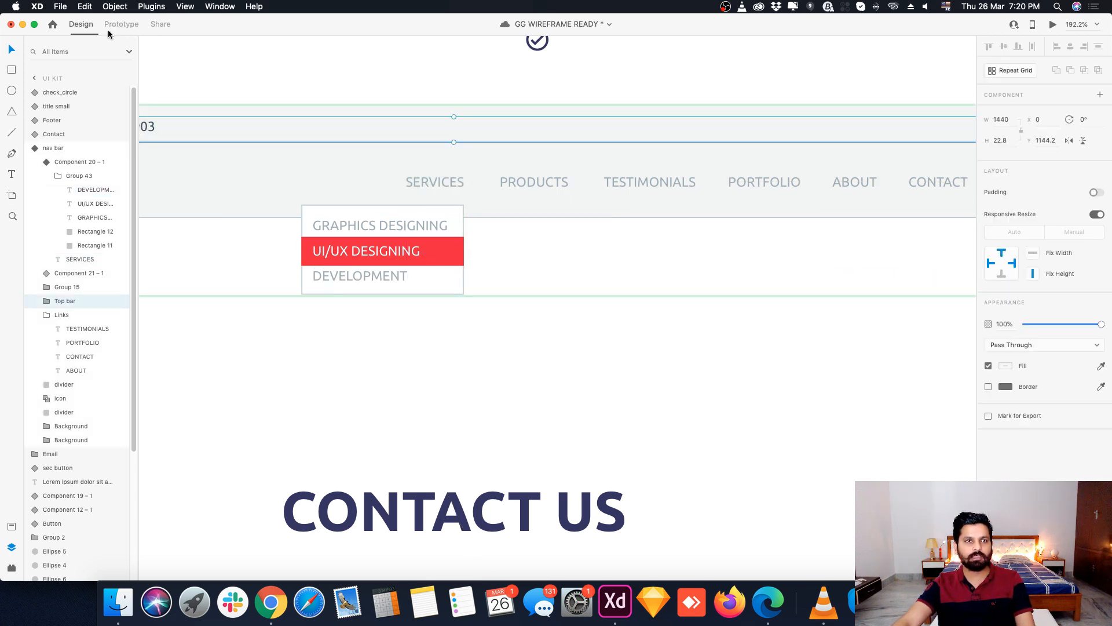
{"action": "double_click", "coordinate": [427, 181]}
{"action": "left_click", "coordinate": [526, 186]}
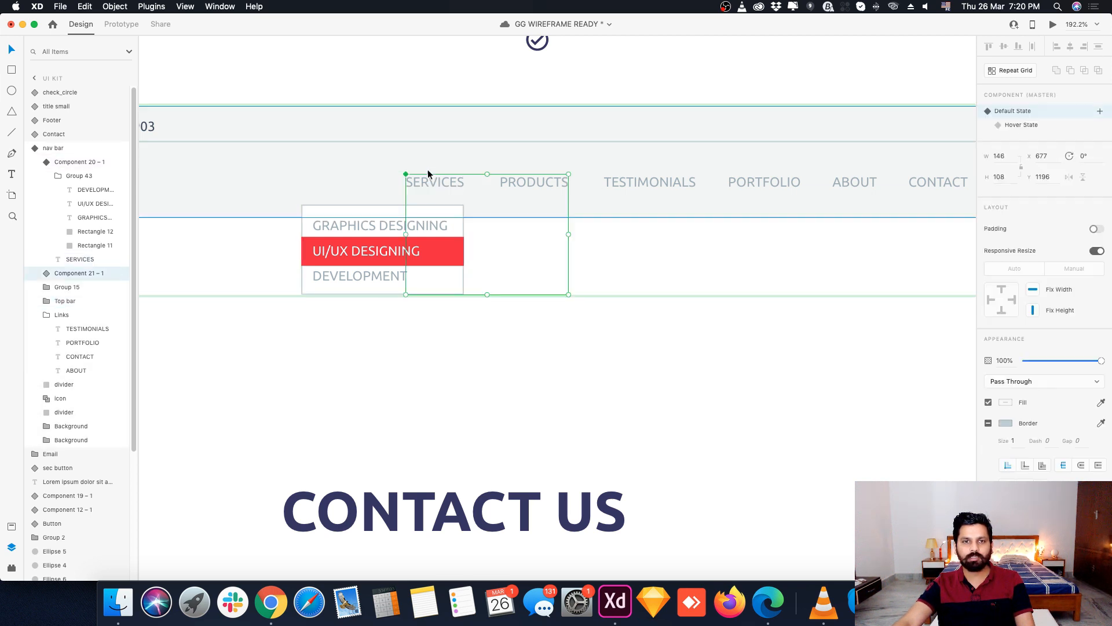
{"action": "left_click", "coordinate": [436, 184]}
{"action": "left_click", "coordinate": [1016, 114]}
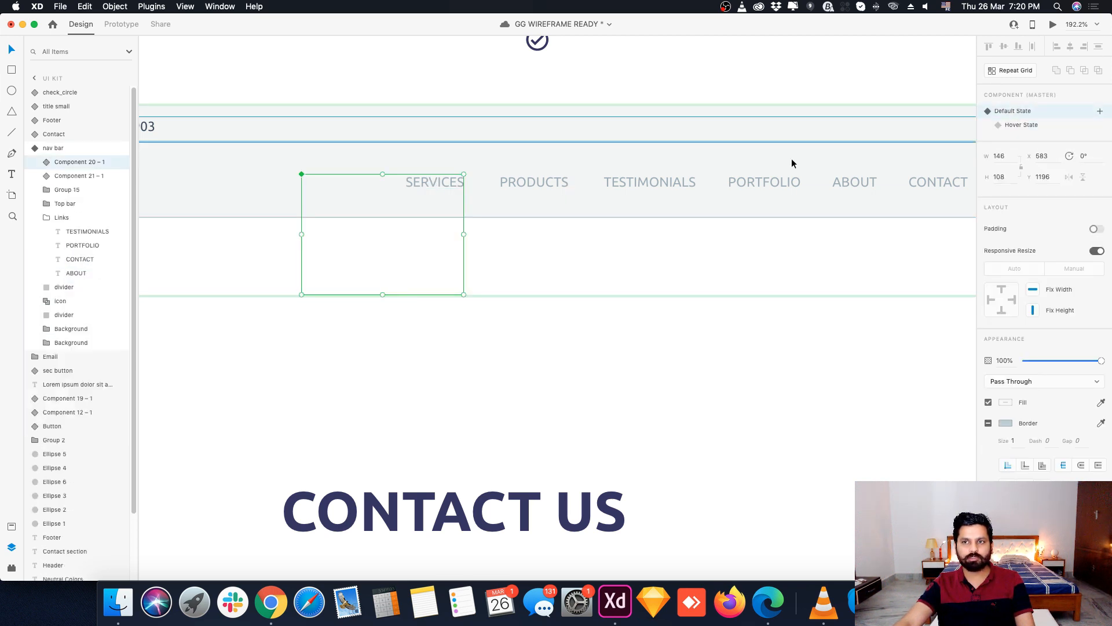
Step: Switch the nav bar's PRODUCTS dropdown component to its Hover State
{"action": "left_click", "coordinate": [541, 184]}
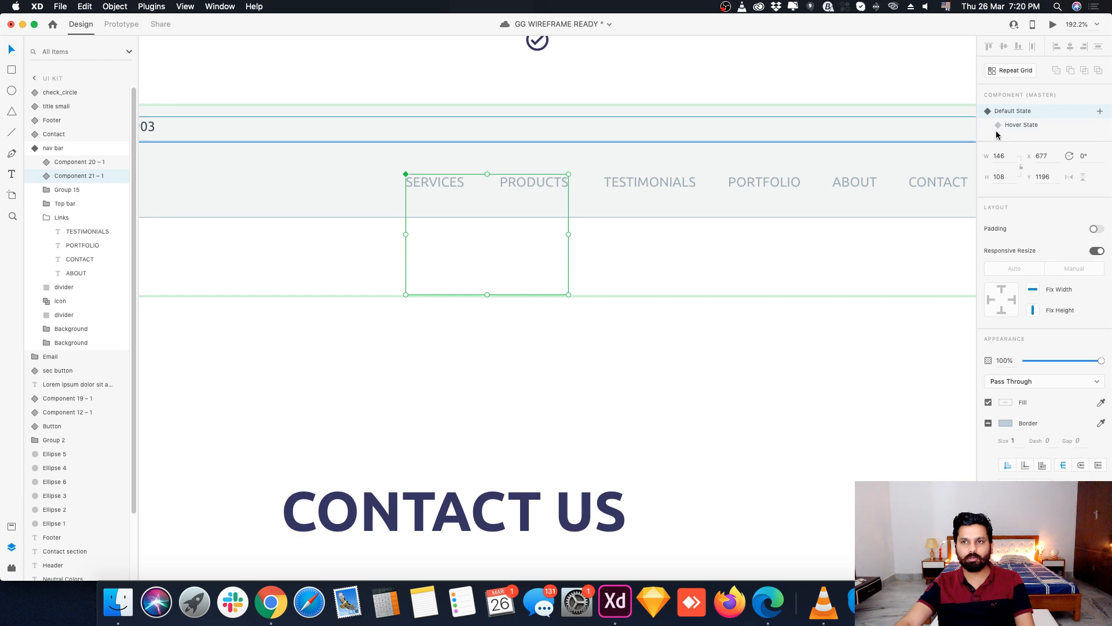
{"action": "left_click", "coordinate": [1021, 124]}
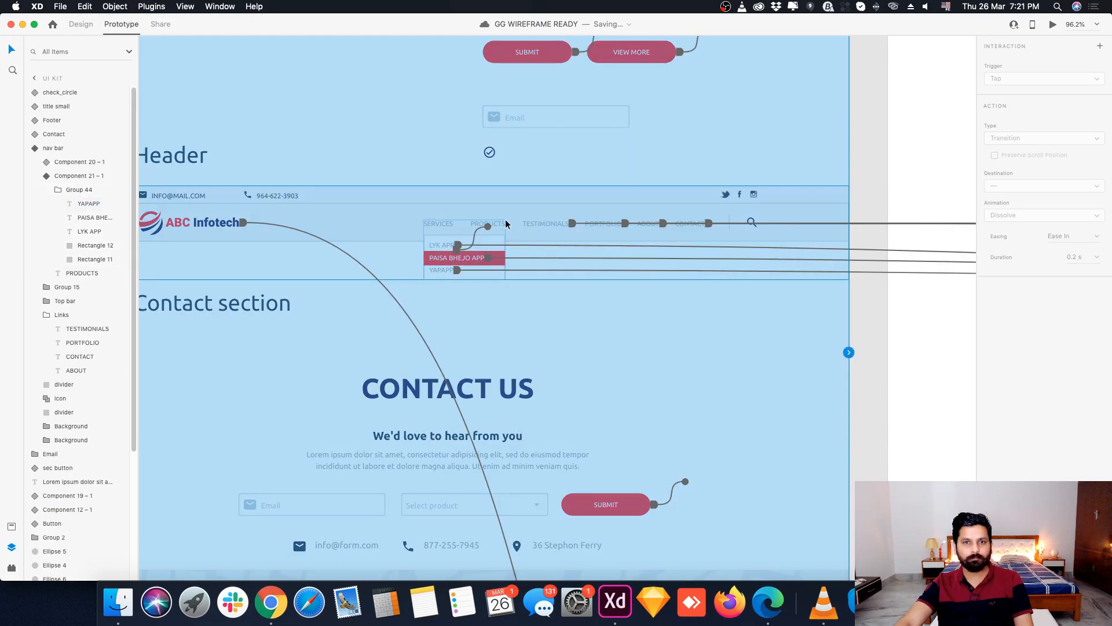
Step: Return to design mode and set the PRODUCTS dropdown component back to its Default State
{"action": "left_click", "coordinate": [505, 224]}
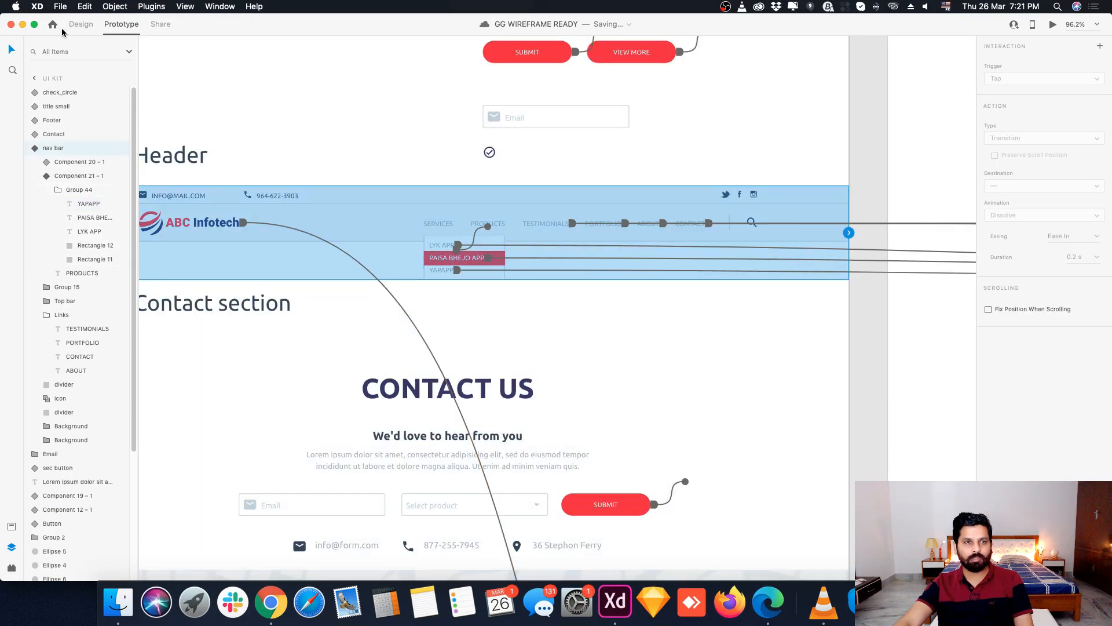
{"action": "left_click", "coordinate": [86, 24]}
{"action": "double_click", "coordinate": [485, 223]}
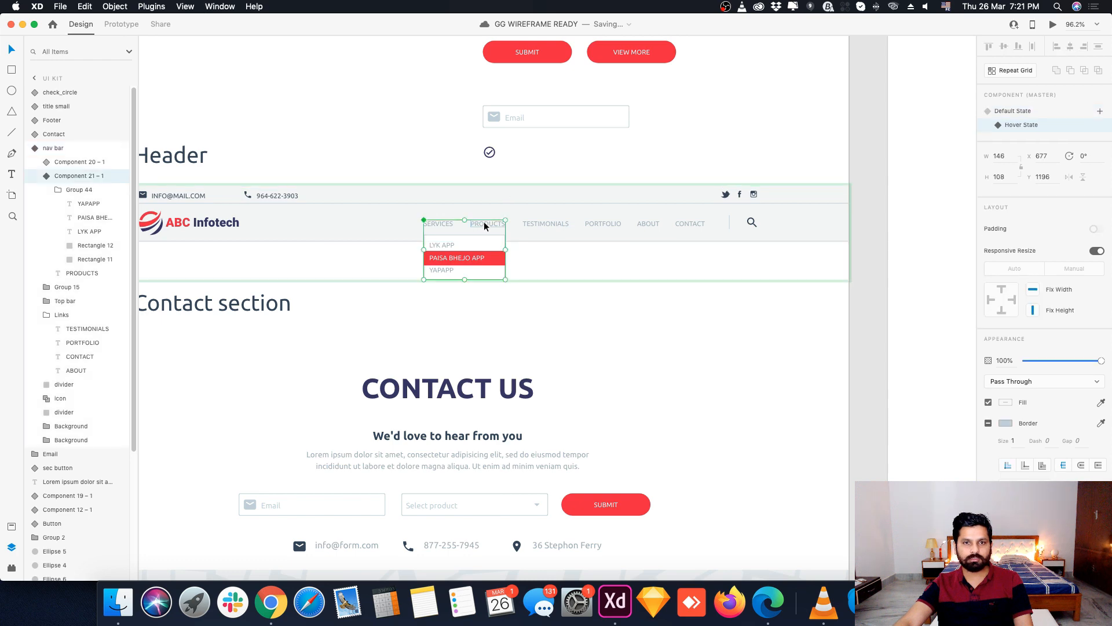
{"action": "left_click", "coordinate": [1010, 111]}
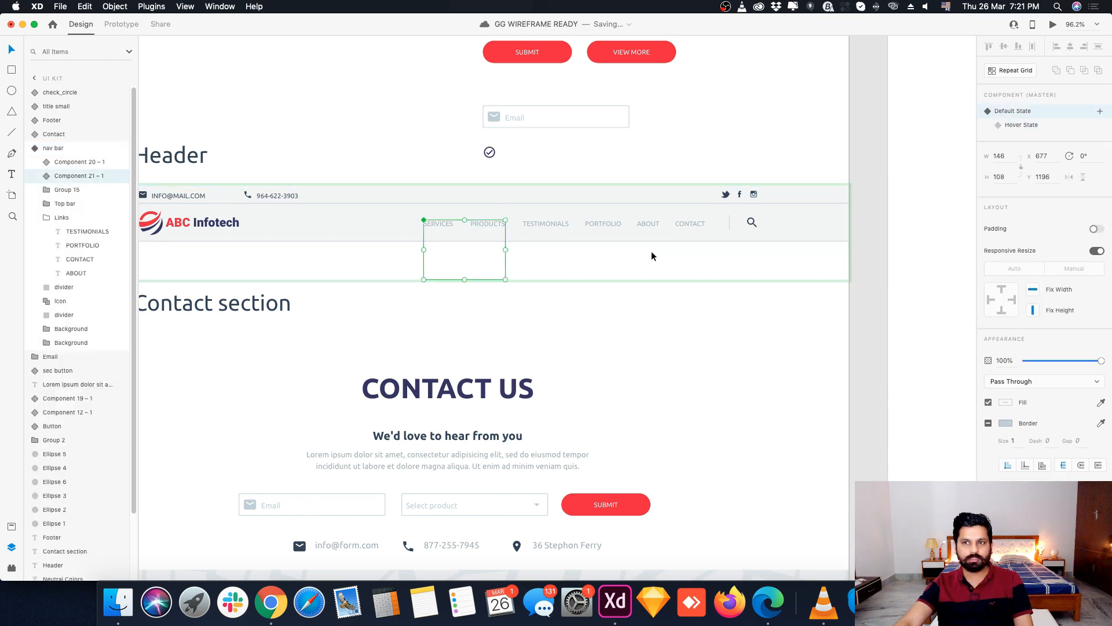
Step: Start a desktop preview of the prototype from the HOME artboard
{"action": "left_click", "coordinate": [488, 313]}
{"action": "scroll", "coordinate": [457, 227], "scroll_direction": "down", "scroll_amount": 3}
{"action": "scroll", "coordinate": [418, 232], "scroll_direction": "down", "scroll_amount": 5}
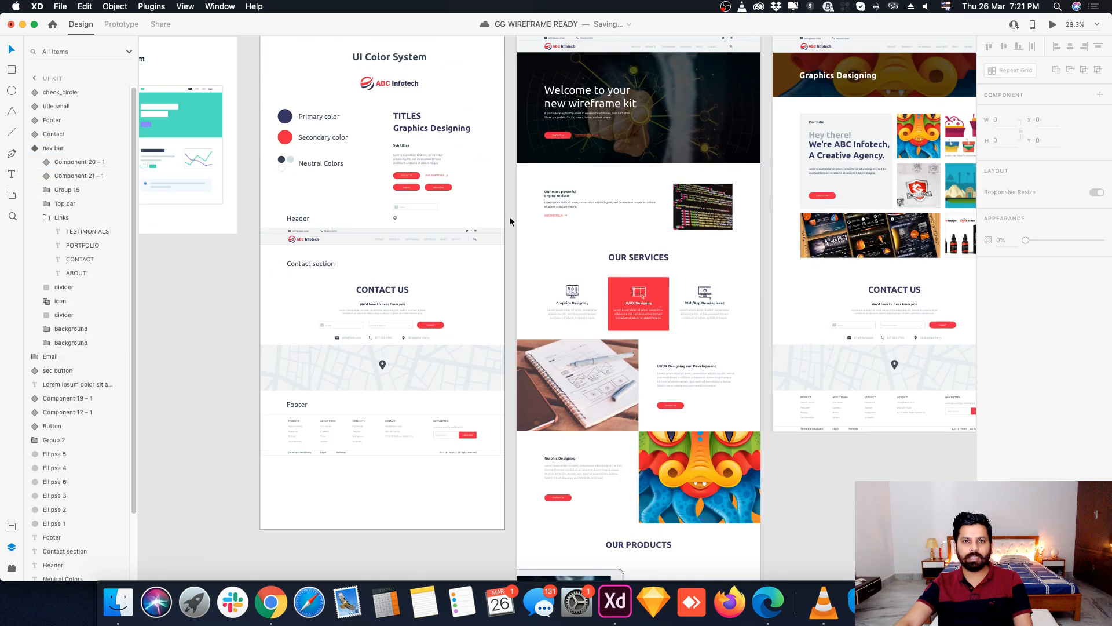
{"action": "left_click", "coordinate": [579, 139]}
{"action": "left_click", "coordinate": [1053, 25]}
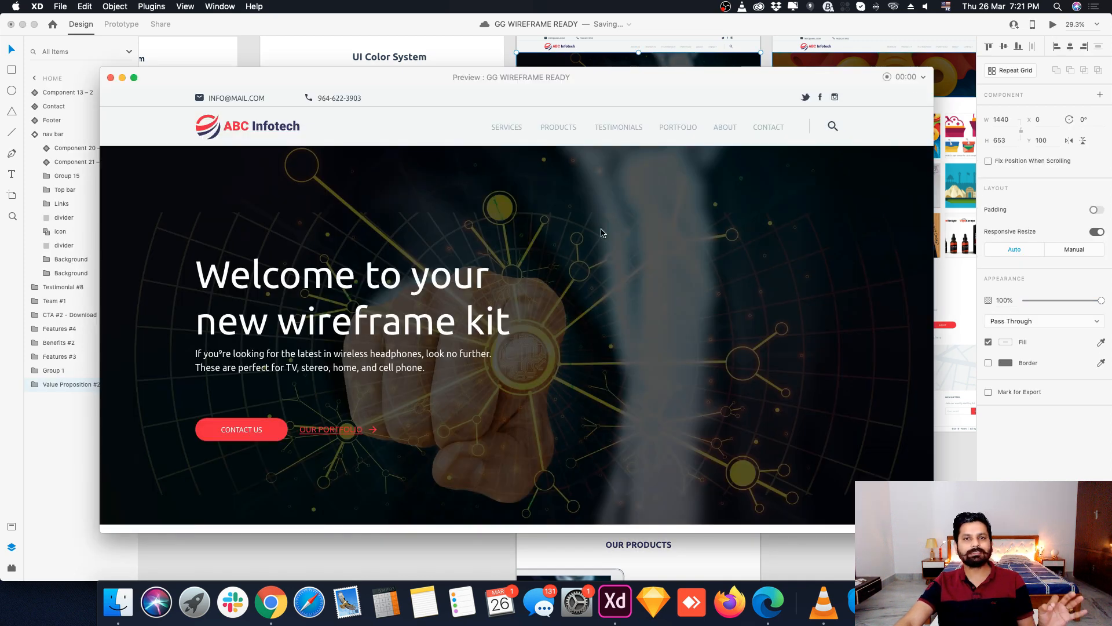
Step: Test the PORTFOLIO and ABOUT links and the SERVICES dropdown in the preview, and return home through the logo
{"action": "left_click", "coordinate": [679, 128]}
{"action": "left_click", "coordinate": [722, 128]}
{"action": "left_click", "coordinate": [560, 128]}
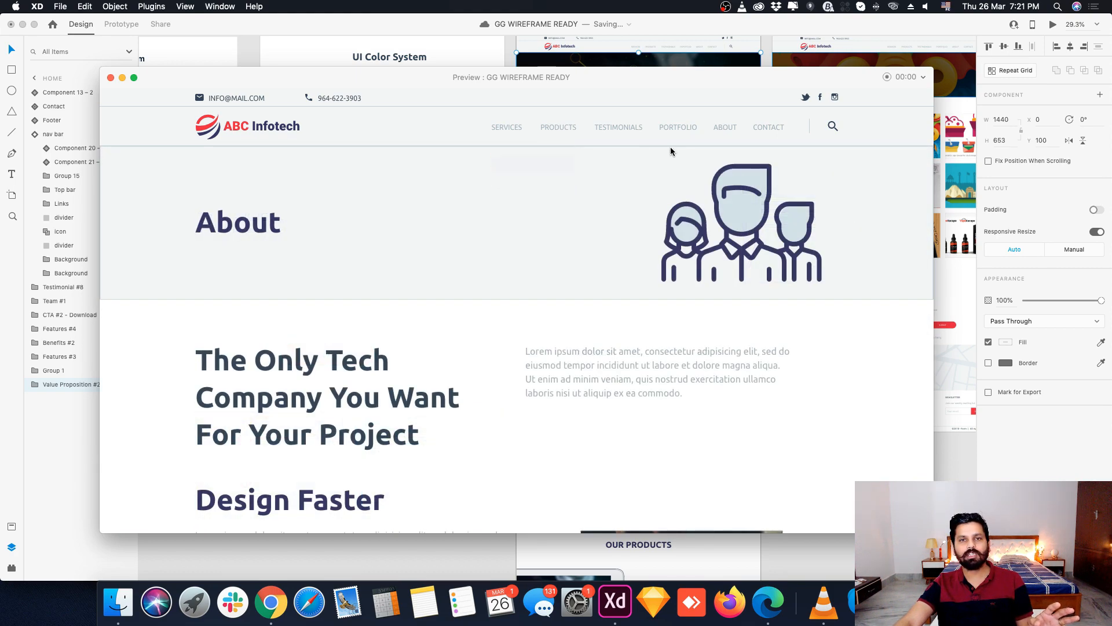
{"action": "mouse_move", "coordinate": [504, 136]}
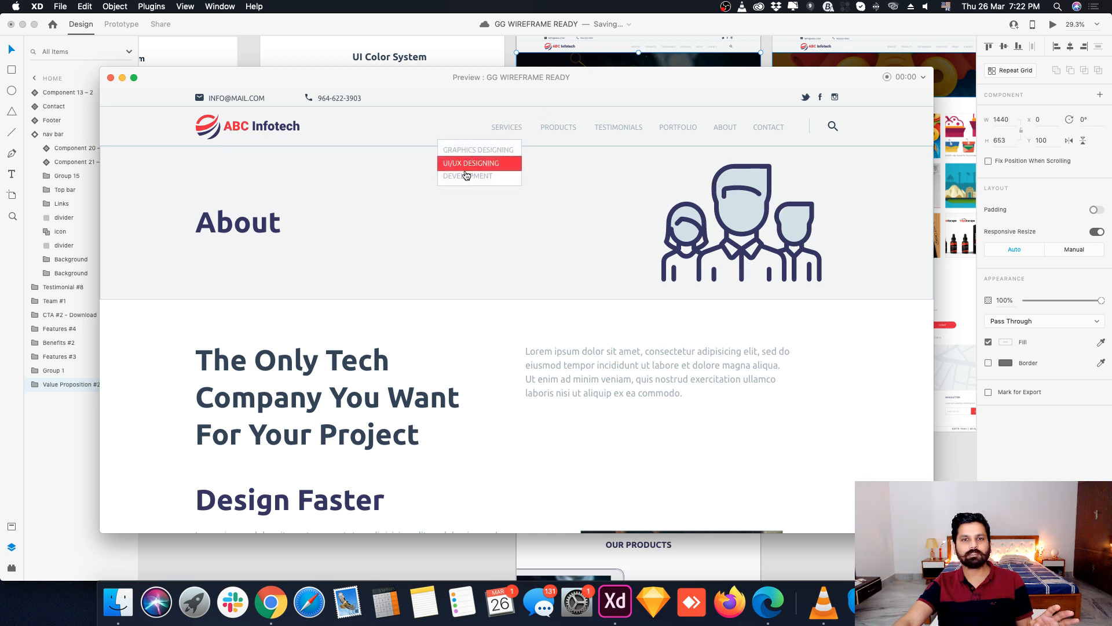
{"action": "left_click", "coordinate": [234, 132]}
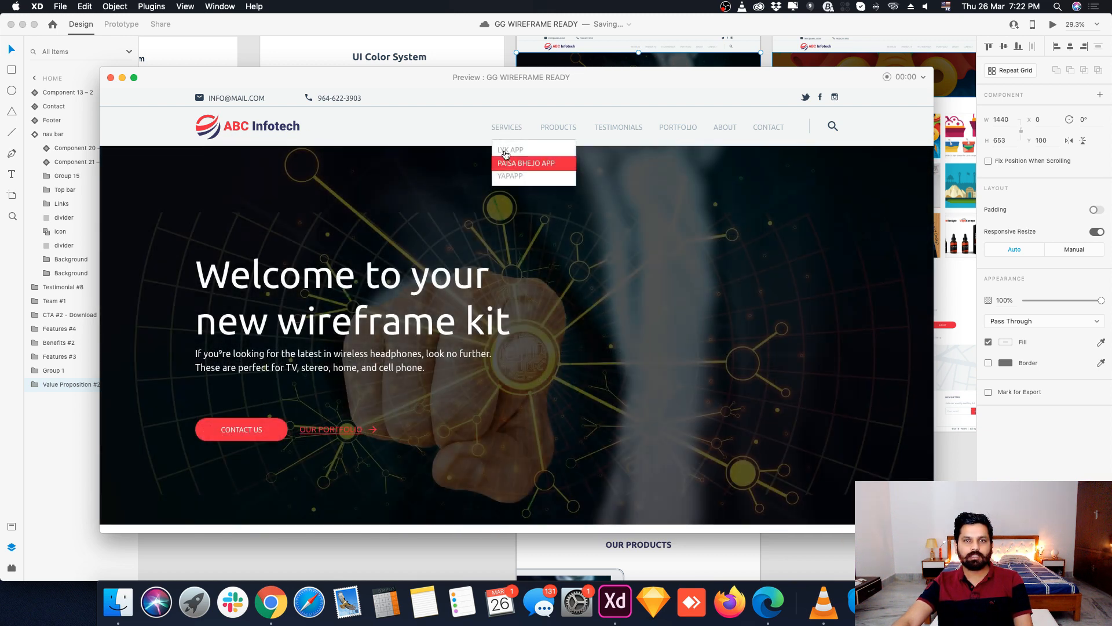
Step: Test the LYK APP, PAISA BHEJO APP and YAPAPP links of the PRODUCTS dropdown in the preview
{"action": "left_click", "coordinate": [505, 152]}
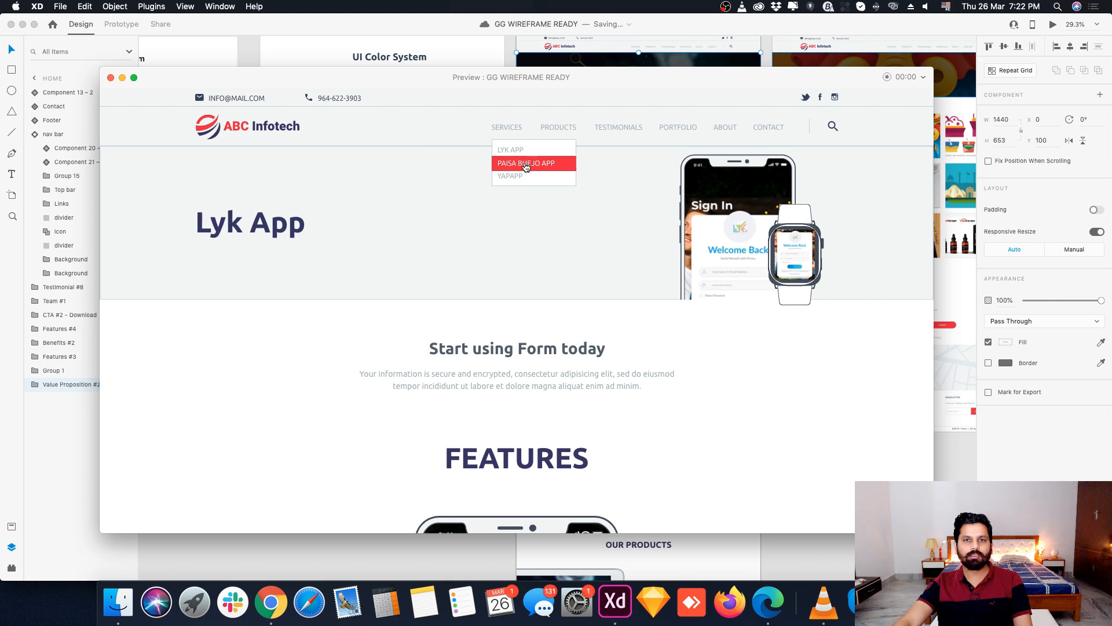
{"action": "left_click", "coordinate": [526, 165]}
{"action": "left_click", "coordinate": [515, 177]}
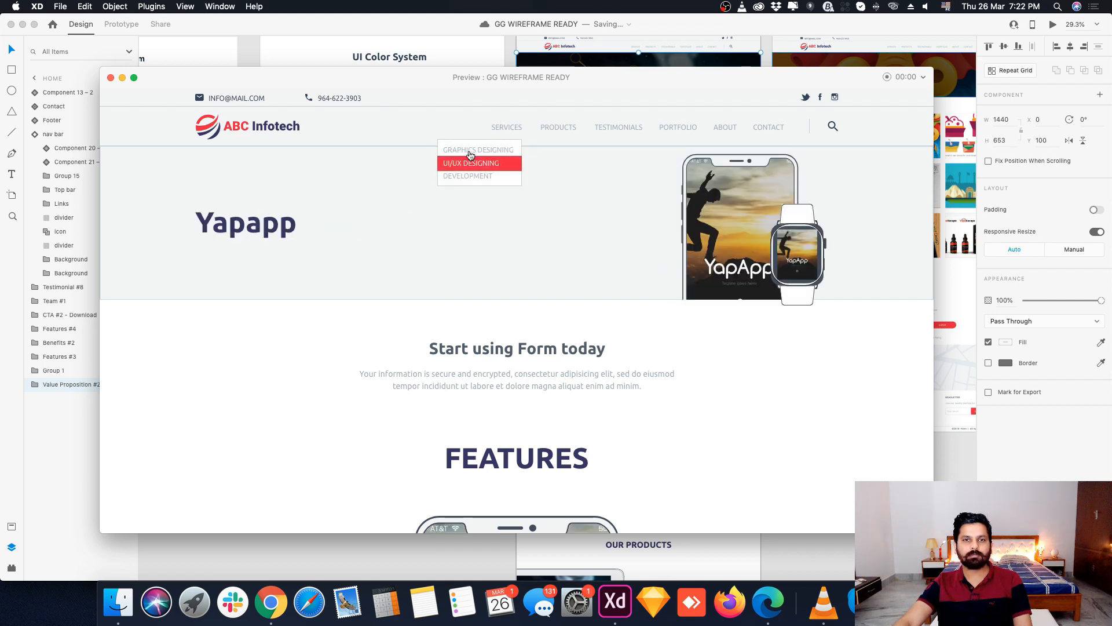
Step: Test the GRAPHICS DESIGNING, UI/UX DESIGNING and DEVELOPMENT links of the SERVICES dropdown, and return home through the logo
{"action": "left_click", "coordinate": [470, 151]}
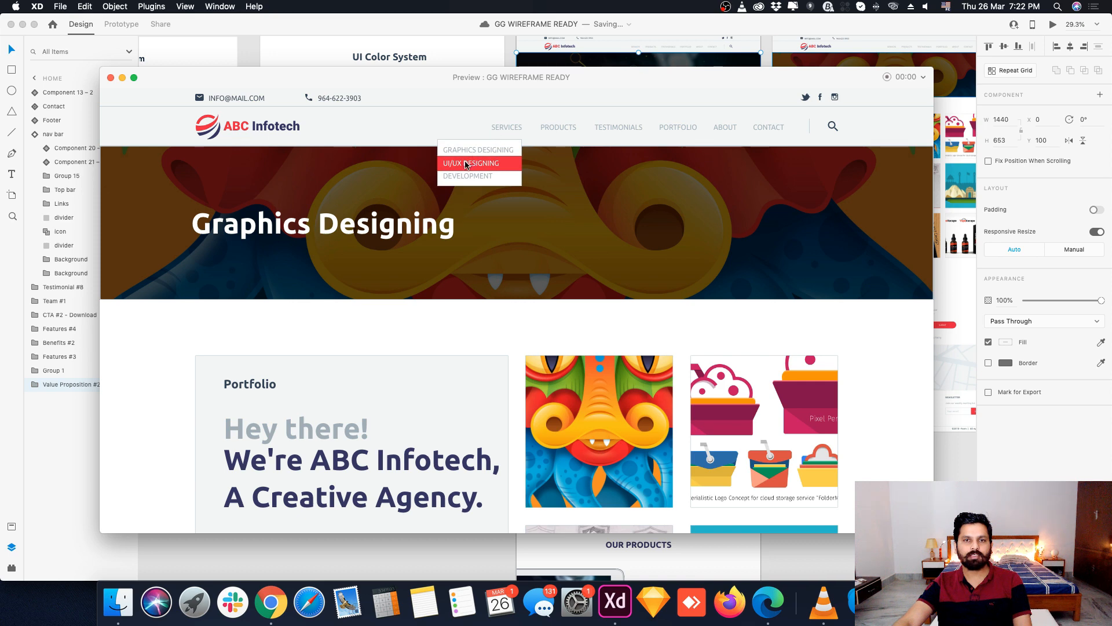
{"action": "left_click", "coordinate": [466, 166]}
{"action": "left_click", "coordinate": [467, 175]}
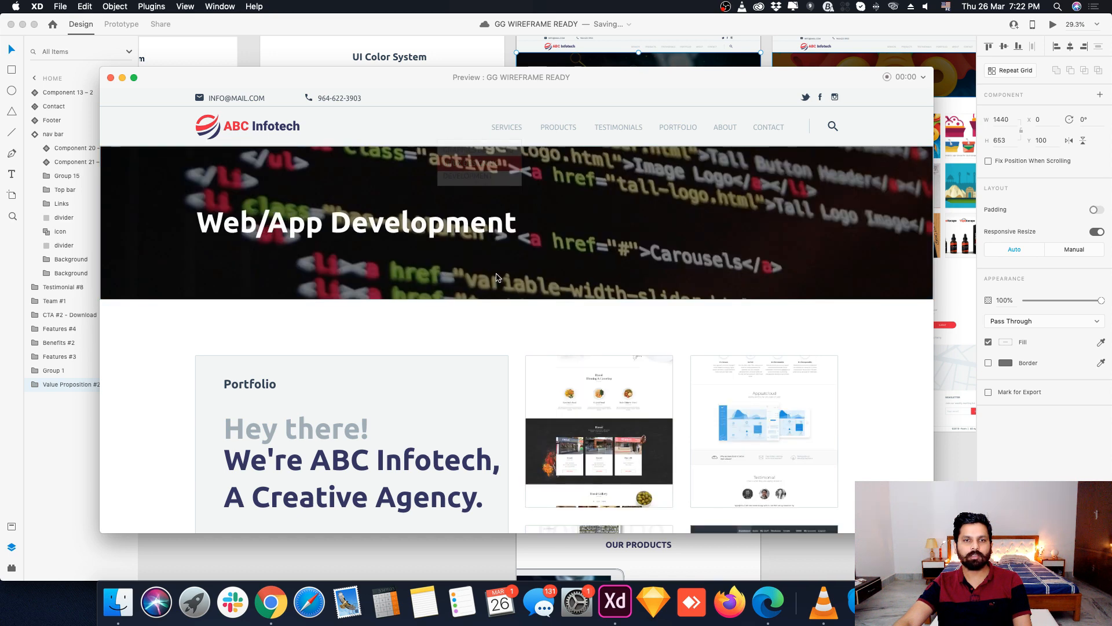
{"action": "left_click", "coordinate": [267, 130]}
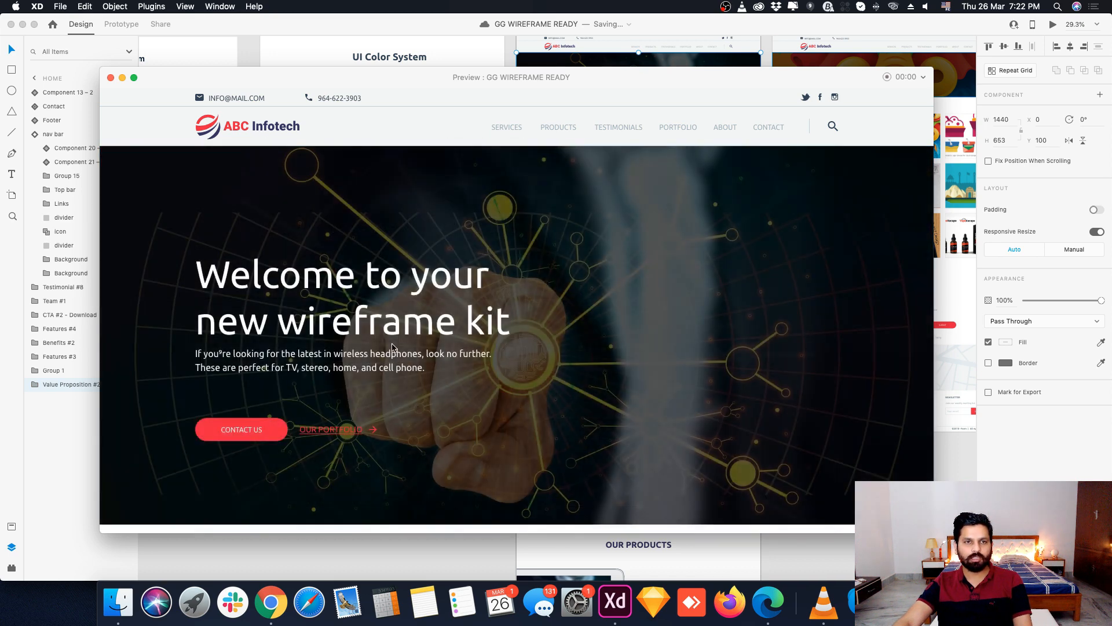
Step: Test the home hero's CONTACT US button in the preview and go back to the home page through the logo
{"action": "scroll", "coordinate": [243, 278], "scroll_direction": "down", "scroll_amount": 1}
{"action": "left_click", "coordinate": [241, 285]}
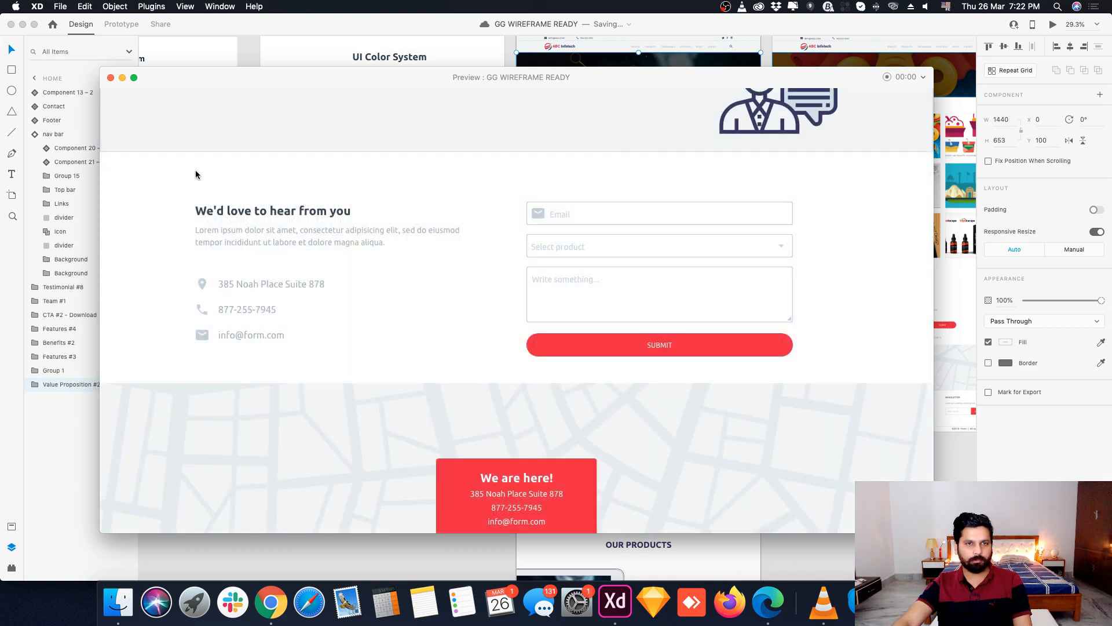
{"action": "scroll", "coordinate": [226, 248], "scroll_direction": "up", "scroll_amount": 3}
{"action": "left_click", "coordinate": [244, 128]}
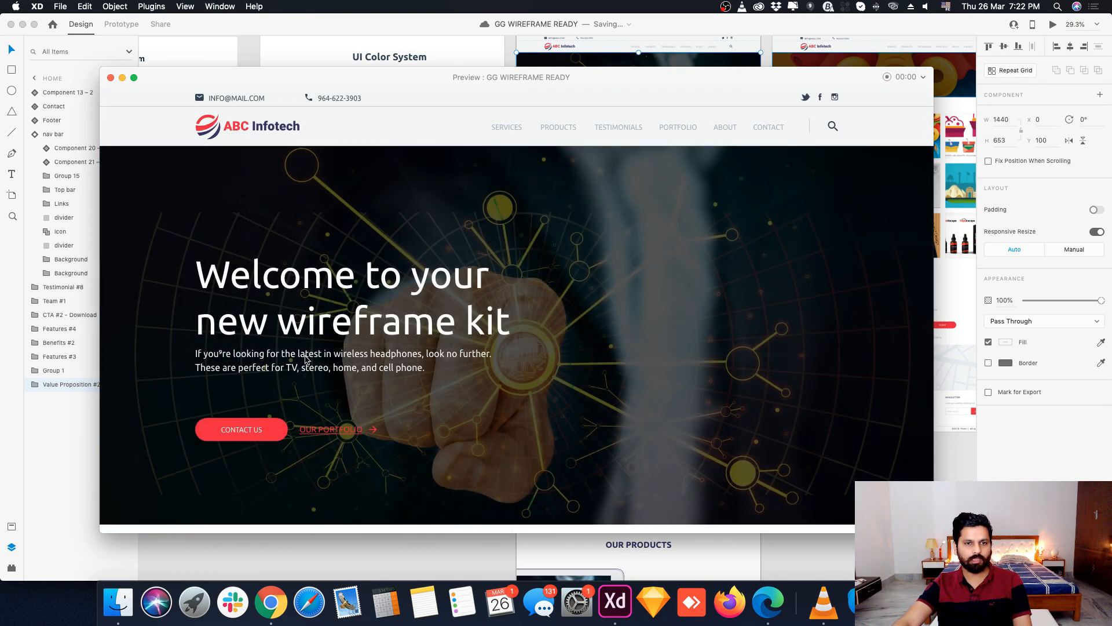
Step: Test the OUR PORTFOLIO link in the home page's engine section and return home through the logo
{"action": "scroll", "coordinate": [340, 430], "scroll_direction": "down", "scroll_amount": 6}
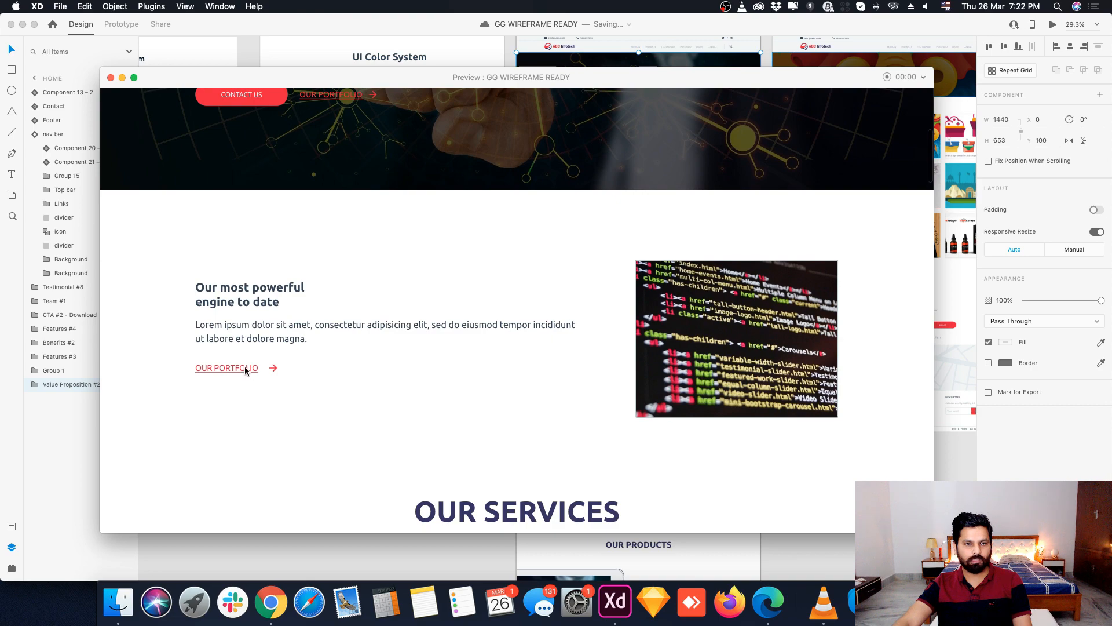
{"action": "left_click", "coordinate": [243, 374]}
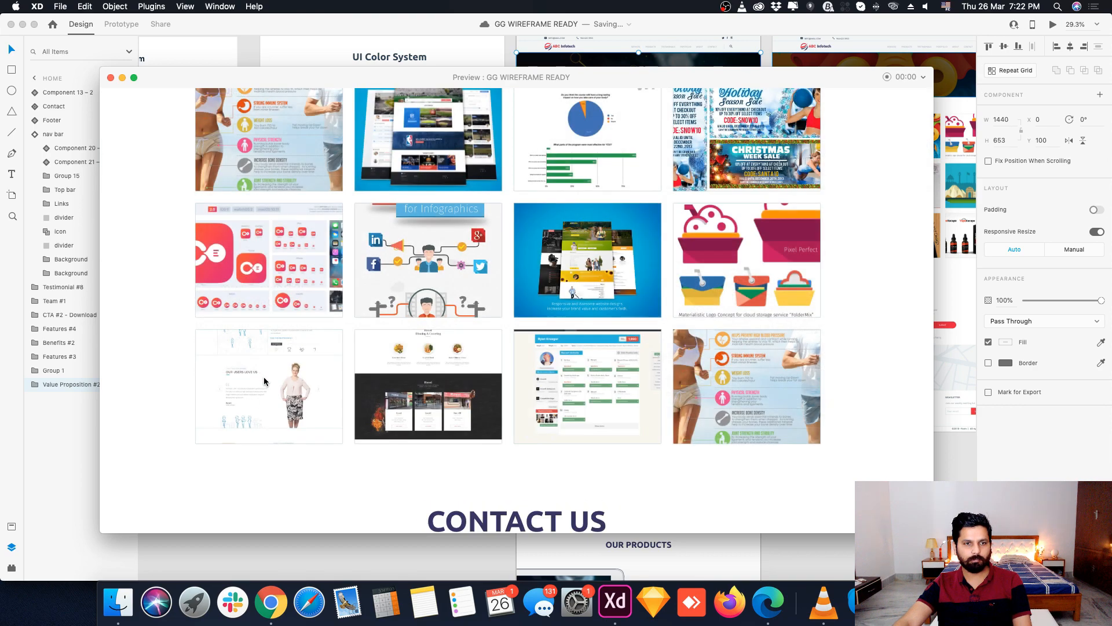
{"action": "scroll", "coordinate": [308, 325], "scroll_direction": "up", "scroll_amount": 6}
{"action": "left_click", "coordinate": [251, 124]}
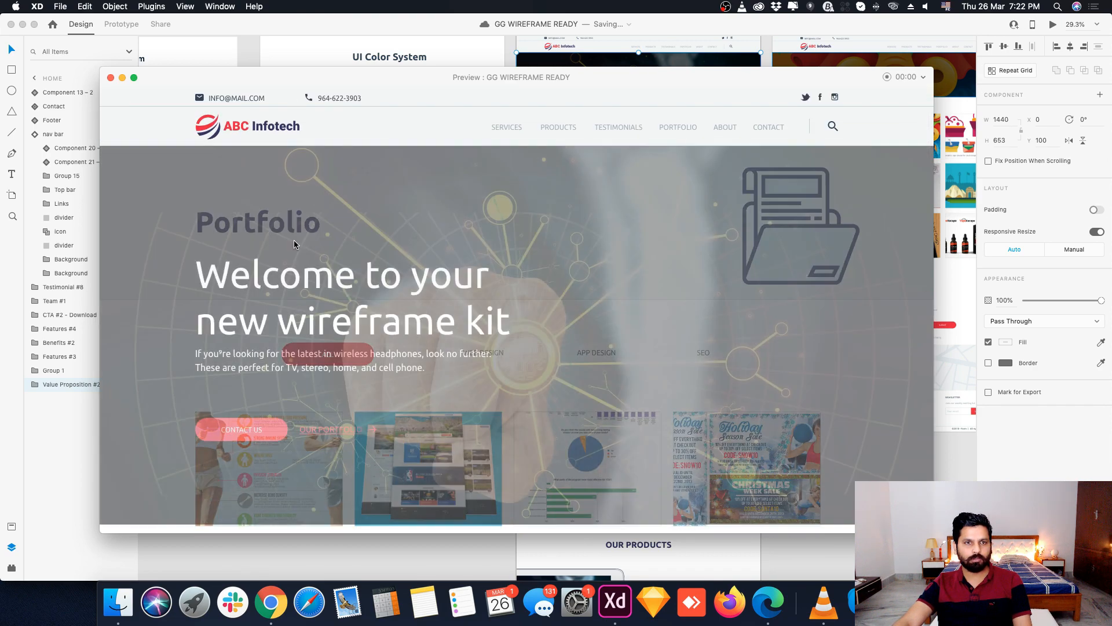
Step: Review the home page's lower sections and test the CONTACT US button under "Start using our services today"
{"action": "scroll", "coordinate": [332, 382], "scroll_direction": "down", "scroll_amount": 4}
{"action": "scroll", "coordinate": [390, 380], "scroll_direction": "down", "scroll_amount": 10}
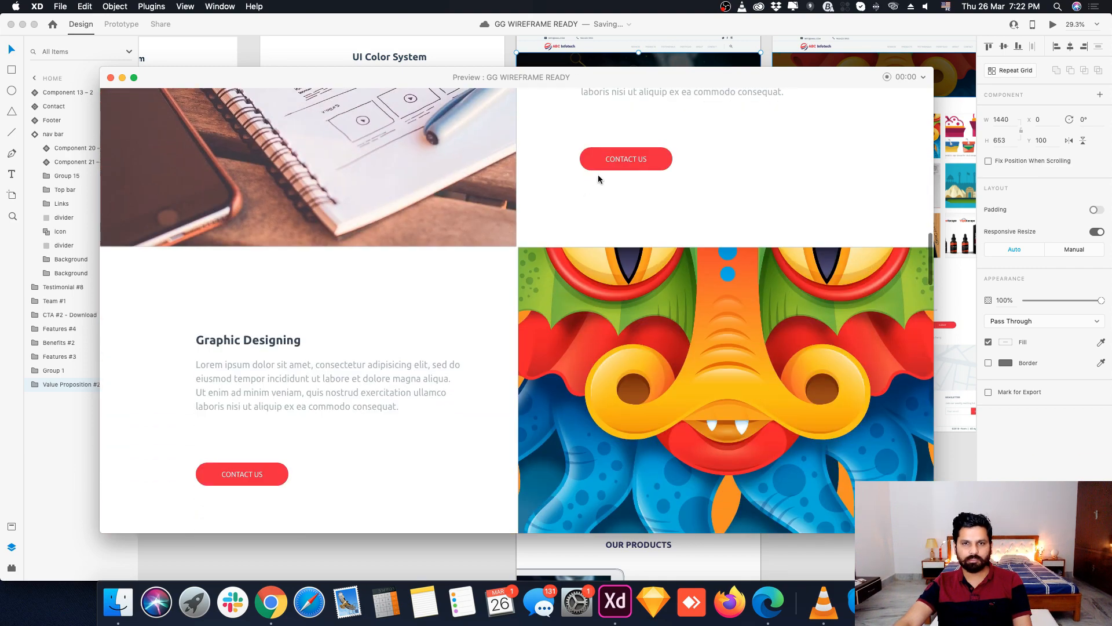
{"action": "scroll", "coordinate": [237, 477], "scroll_direction": "down", "scroll_amount": 12}
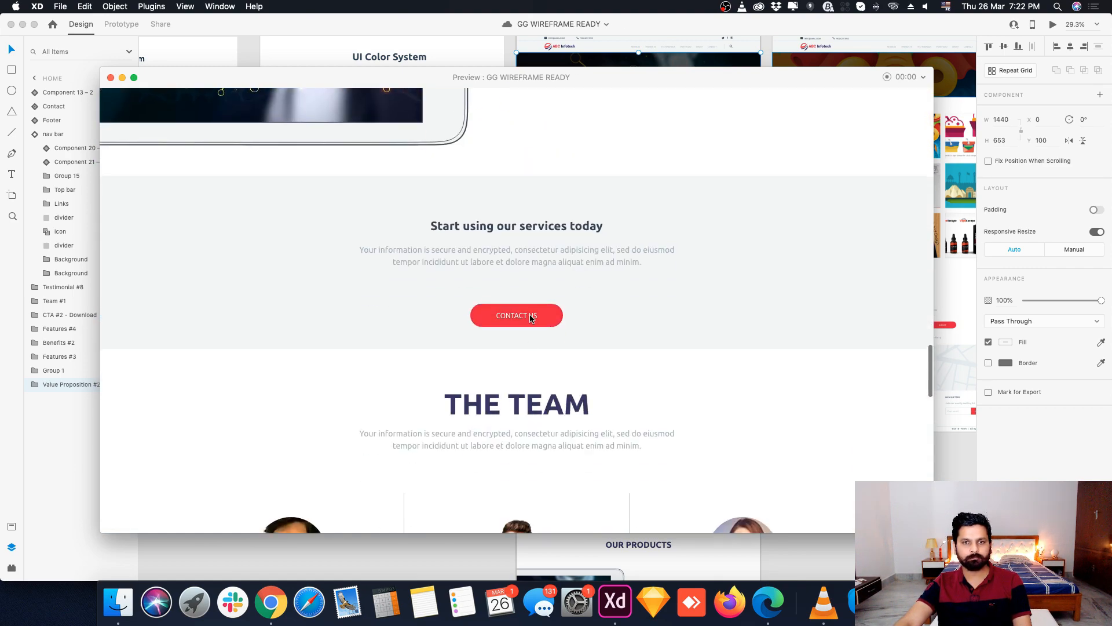
{"action": "left_click", "coordinate": [531, 317]}
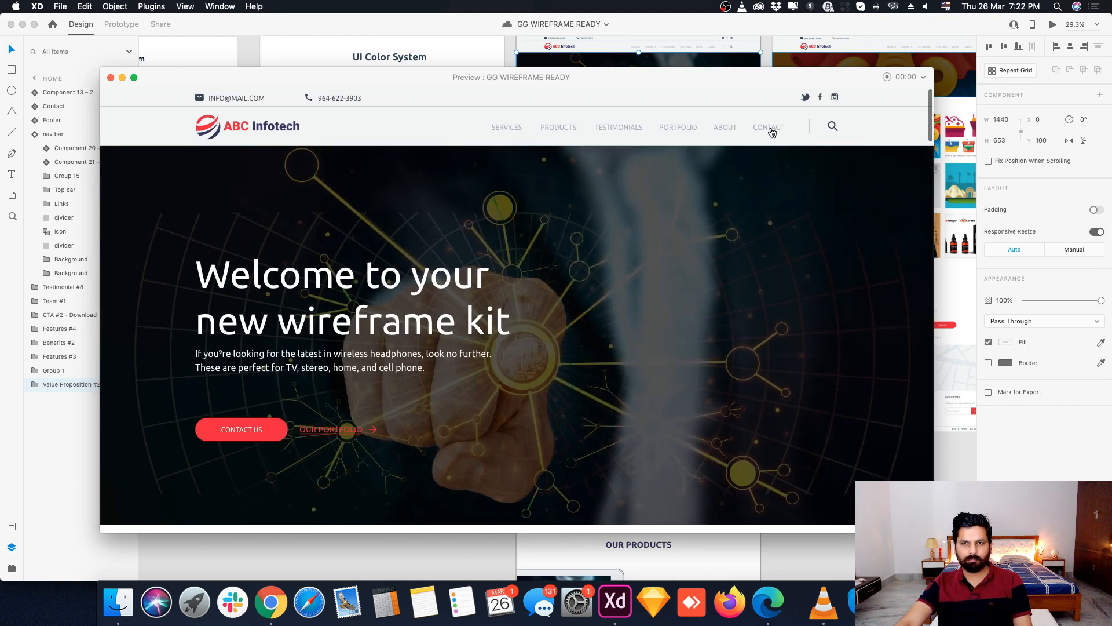
Step: Test the header's CONTACT, TESTIMONIALS, PORTFOLIO and ABOUT links and the home logo in the preview, and close the preview
{"action": "left_click", "coordinate": [771, 130]}
{"action": "left_click", "coordinate": [681, 129]}
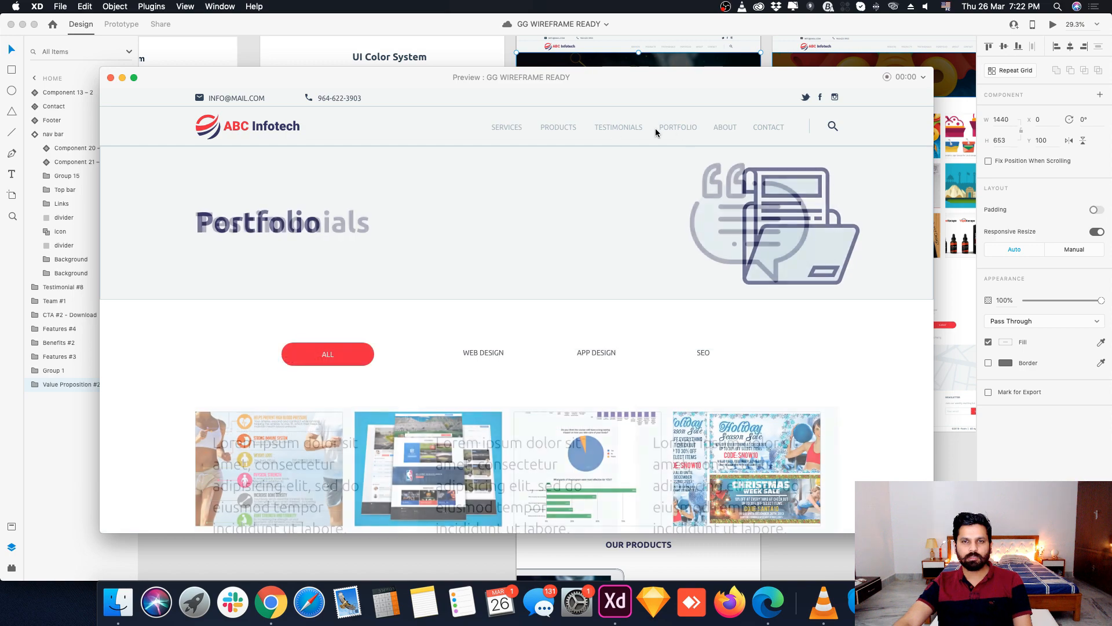
{"action": "left_click", "coordinate": [733, 127]}
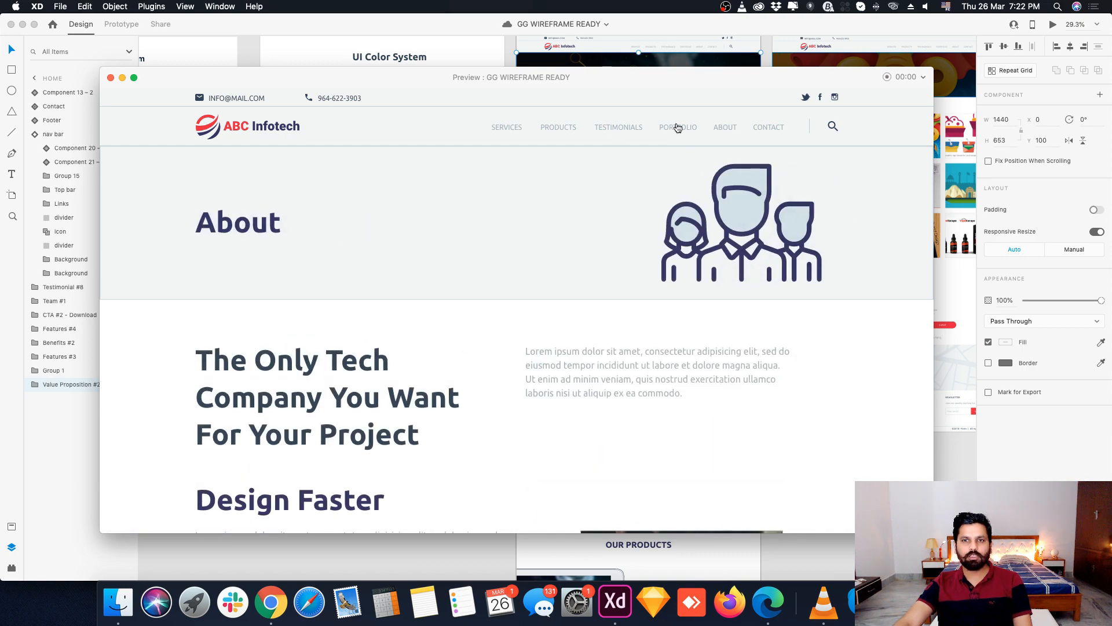
{"action": "left_click", "coordinate": [677, 127]}
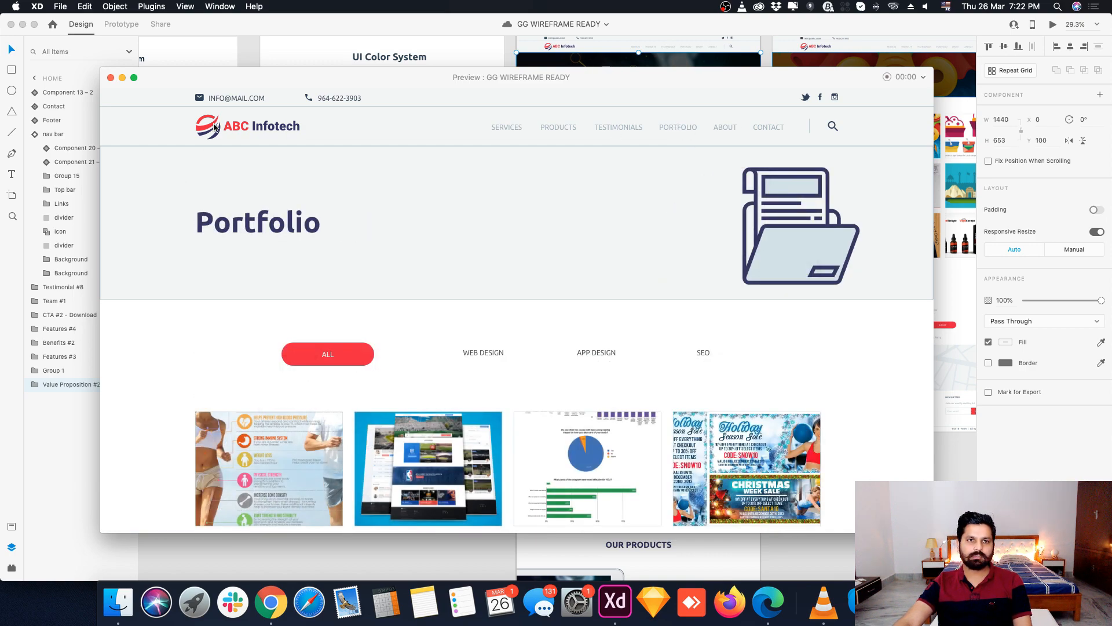
{"action": "left_click", "coordinate": [214, 128]}
{"action": "scroll", "coordinate": [128, 99], "scroll_direction": "down", "scroll_amount": 5}
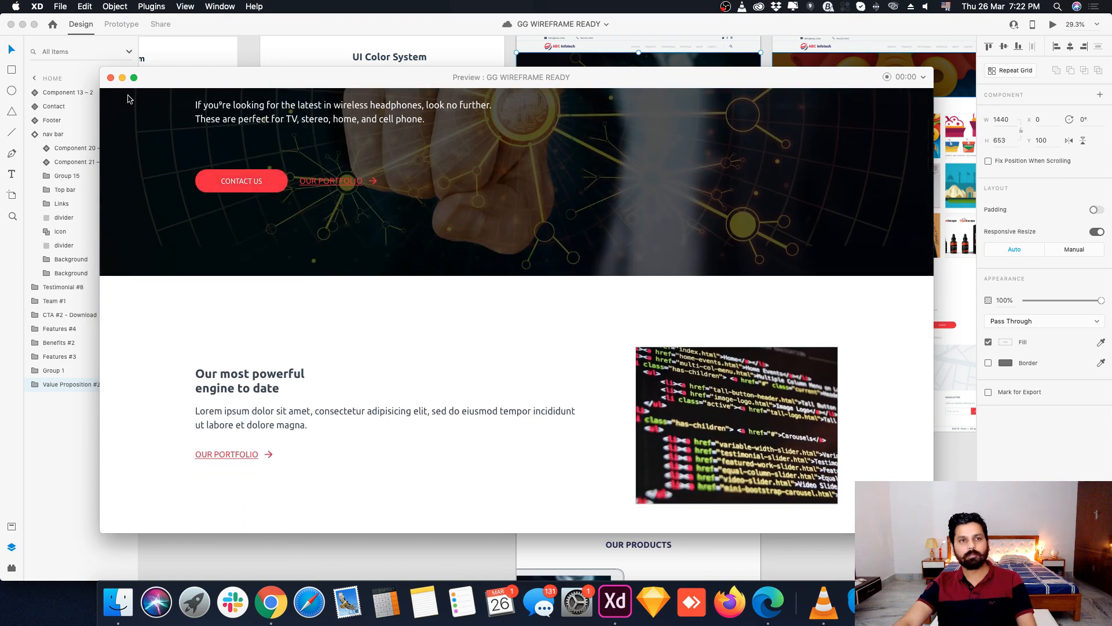
{"action": "left_click", "coordinate": [110, 79]}
Step: Look over the UI Kit and page artboards and show the document's saved colors, character styles and components
{"action": "scroll", "coordinate": [461, 197], "scroll_direction": "down", "scroll_amount": 3}
{"action": "scroll", "coordinate": [434, 262], "scroll_direction": "up", "scroll_amount": 5}
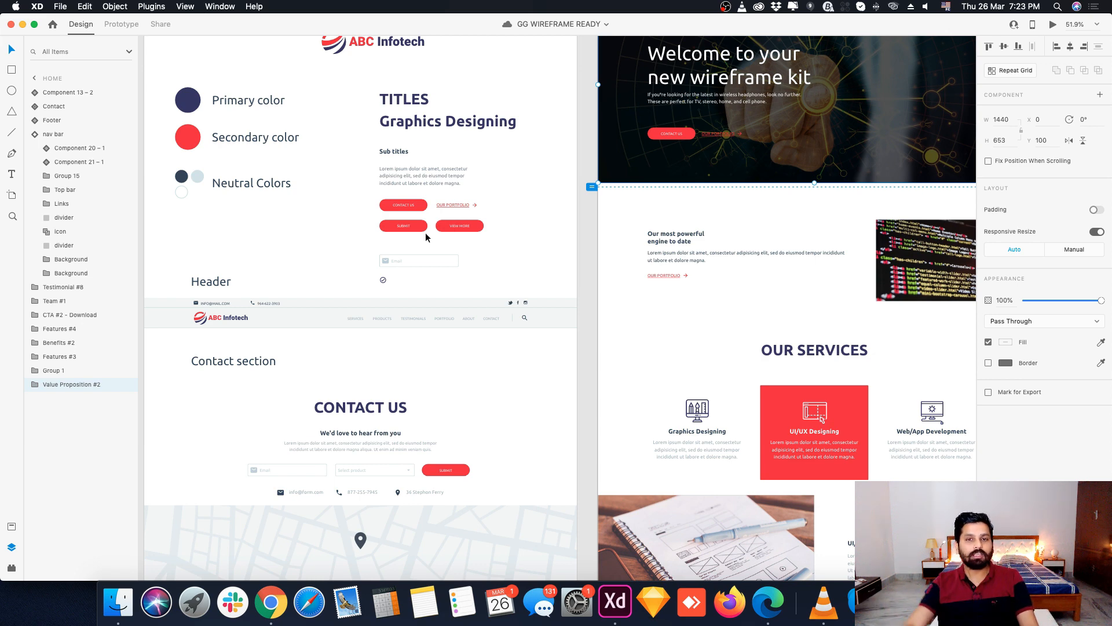
{"action": "scroll", "coordinate": [427, 235], "scroll_direction": "down", "scroll_amount": 6}
{"action": "scroll", "coordinate": [416, 236], "scroll_direction": "down", "scroll_amount": 2}
{"action": "scroll", "coordinate": [490, 304], "scroll_direction": "up", "scroll_amount": 2}
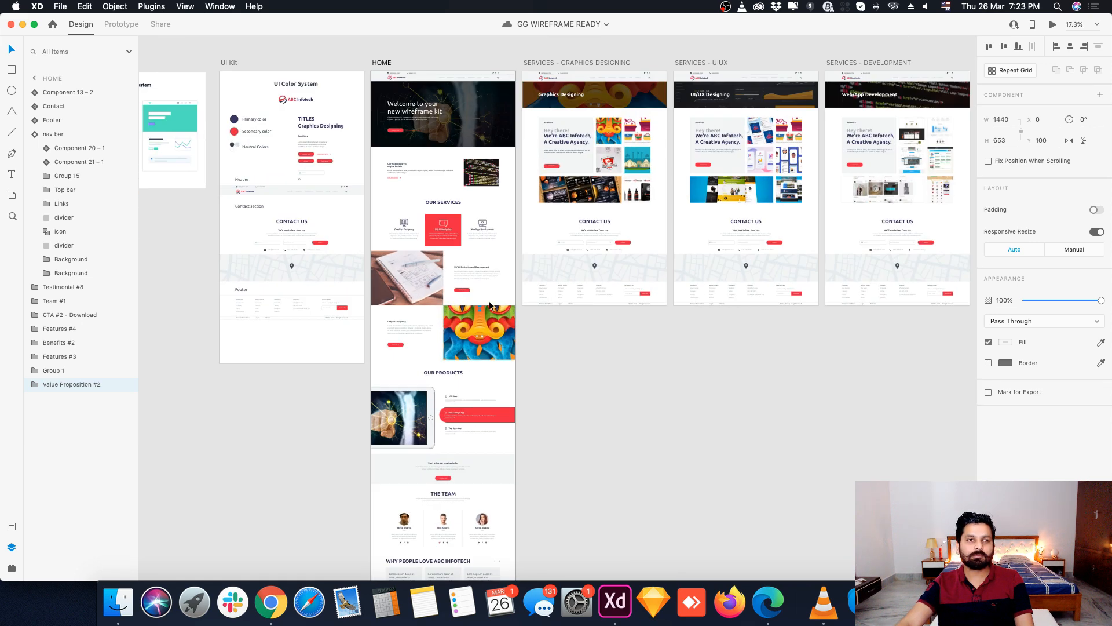
{"action": "scroll", "coordinate": [489, 301], "scroll_direction": "up", "scroll_amount": 1}
{"action": "left_click", "coordinate": [11, 526]}
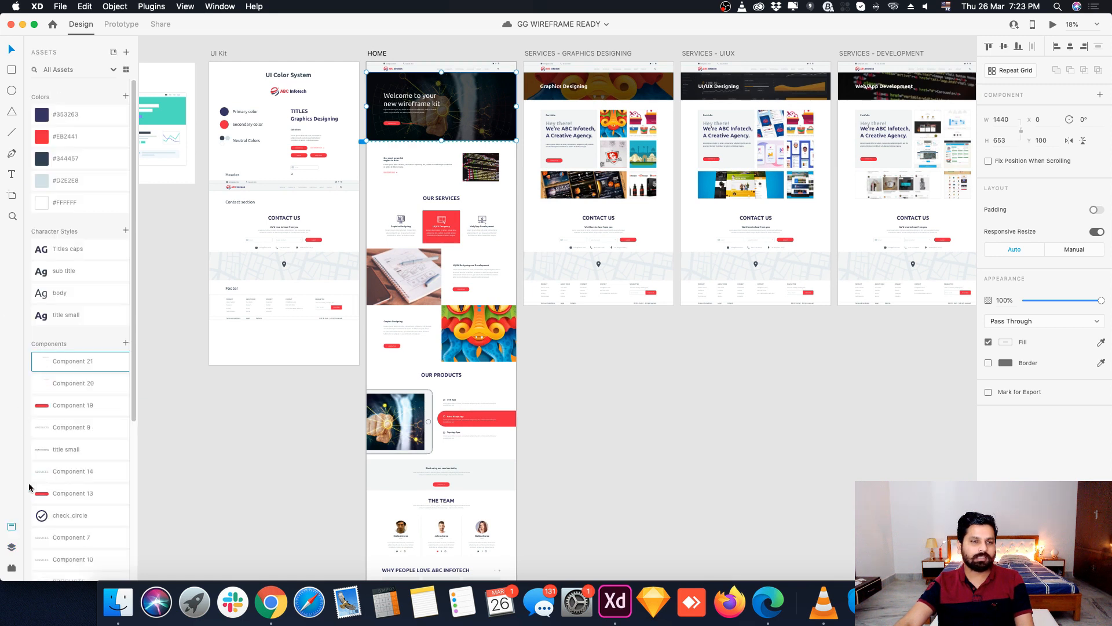
Step: Edit the saved red color #EB2441 to #EB2424 so every element using it is recolored
{"action": "left_click", "coordinate": [42, 137]}
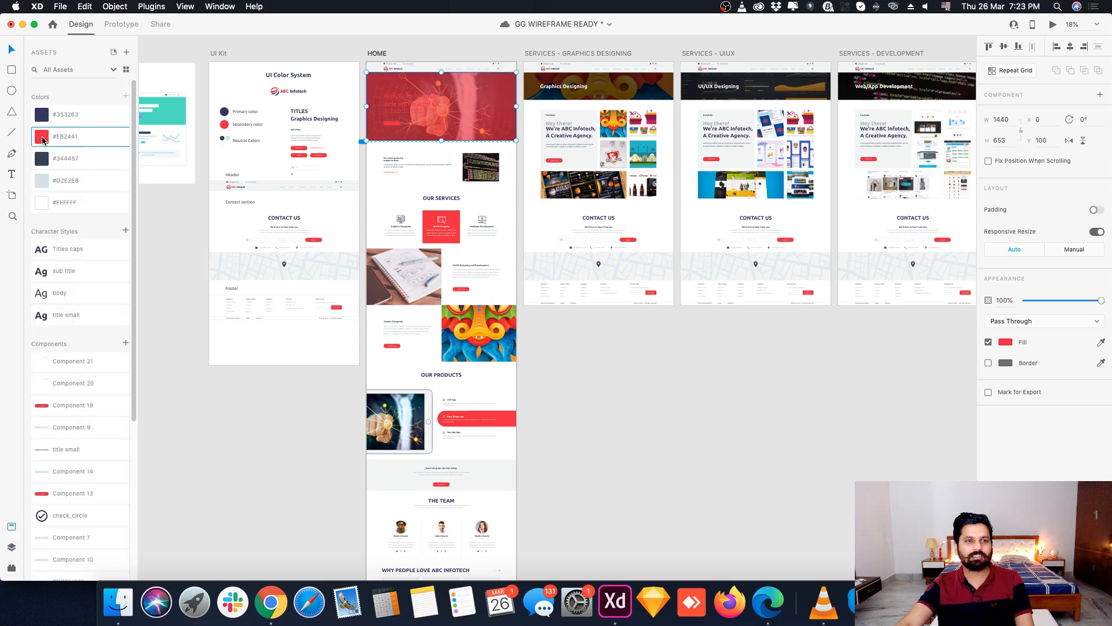
{"action": "key", "text": "super+z"}
{"action": "right_click", "coordinate": [43, 138]}
{"action": "left_click", "coordinate": [63, 155]}
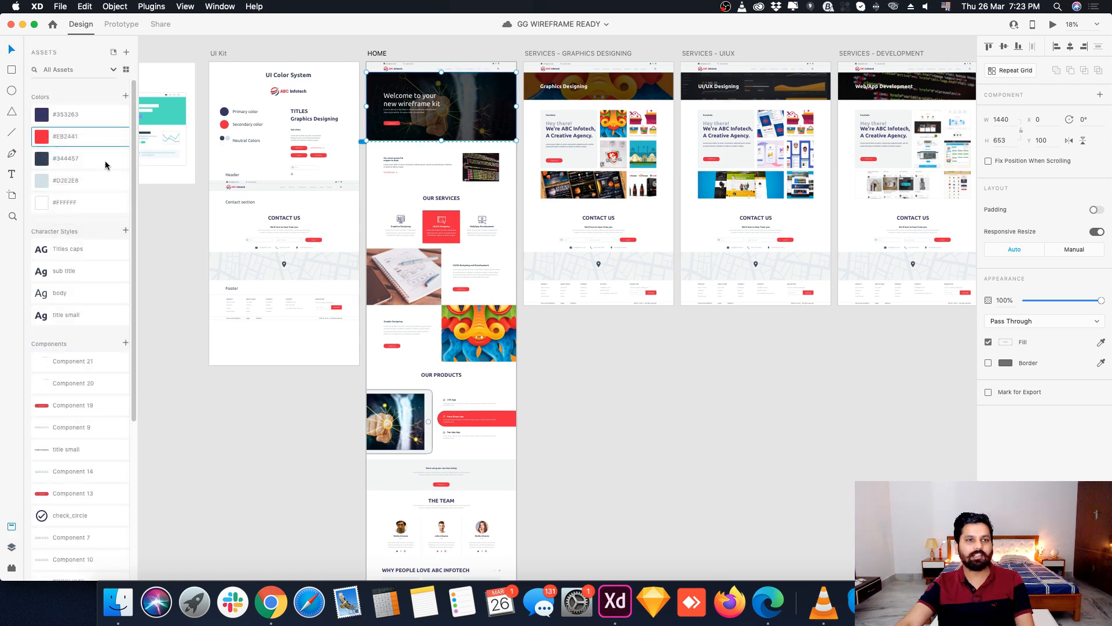
{"action": "left_click_drag", "start_coordinate": [163, 119], "coordinate": [232, 102]}
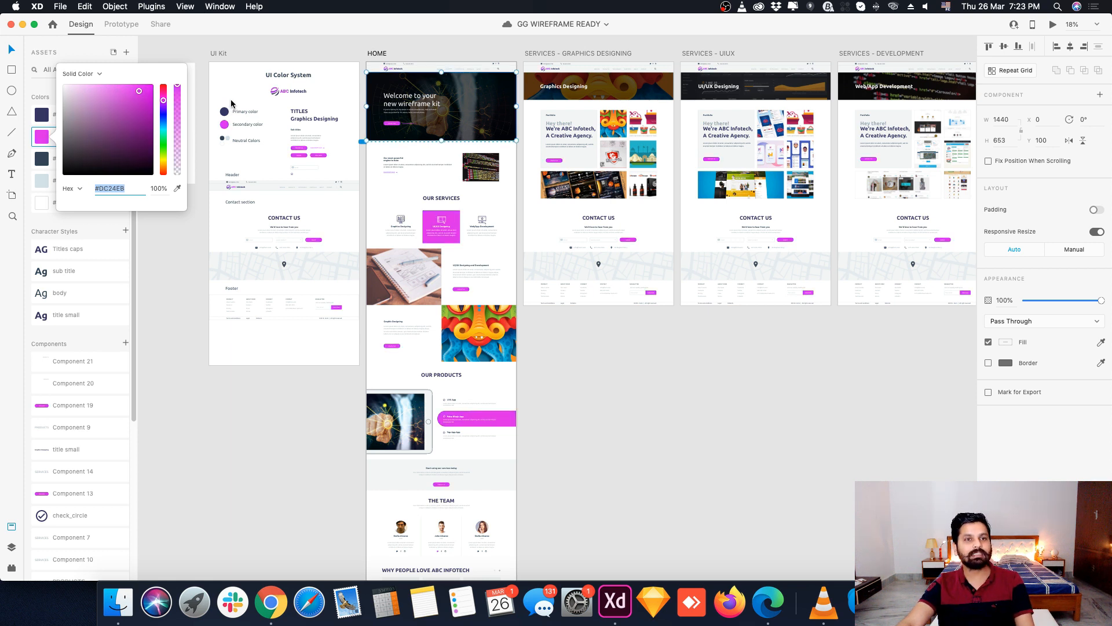
{"action": "left_click_drag", "start_coordinate": [232, 103], "coordinate": [252, 44]}
{"action": "left_click", "coordinate": [228, 97]}
Step: Check the edited secondary color in the UI Kit and compare it with the HOME and SERVICES artboards
{"action": "scroll", "coordinate": [228, 99], "scroll_direction": "up", "scroll_amount": 5}
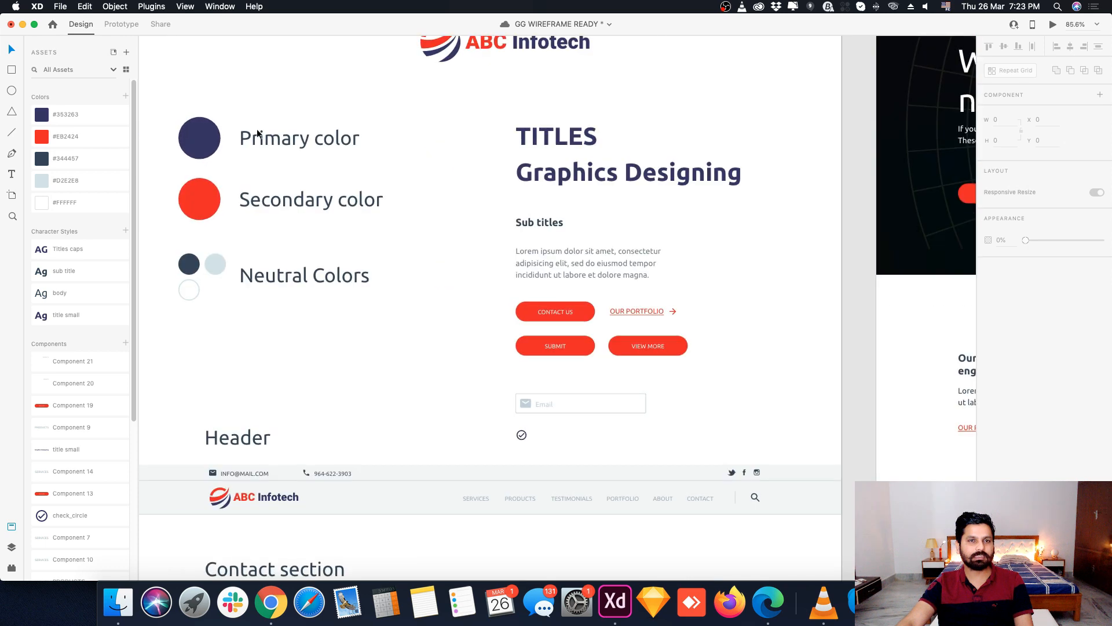
{"action": "left_click", "coordinate": [275, 141]}
{"action": "scroll", "coordinate": [258, 139], "scroll_direction": "down", "scroll_amount": 4}
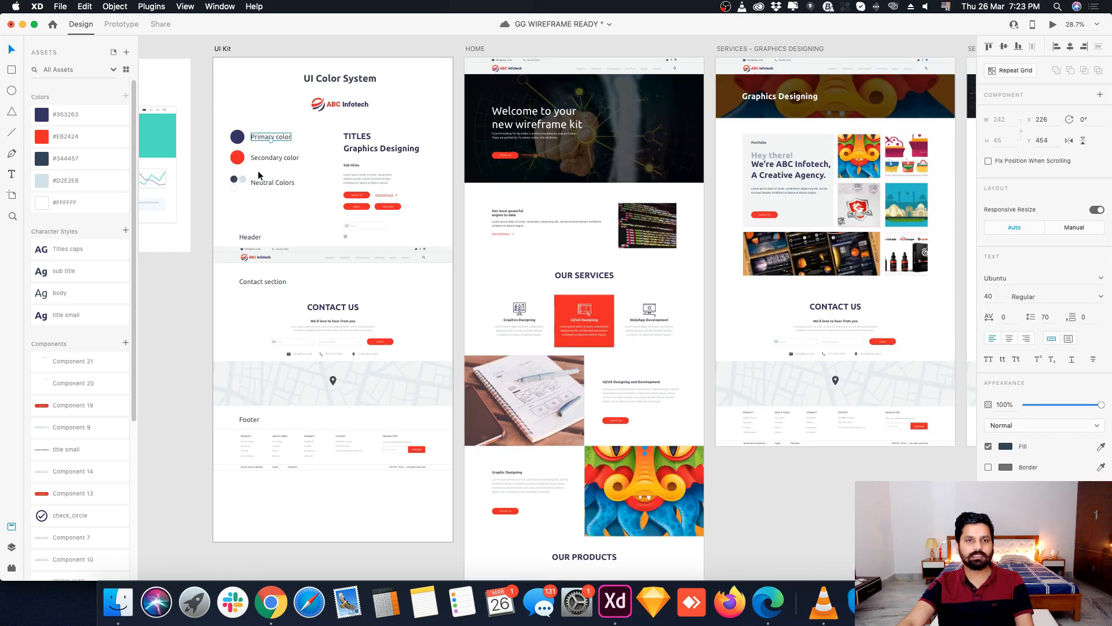
{"action": "scroll", "coordinate": [342, 165], "scroll_direction": "down", "scroll_amount": 2}
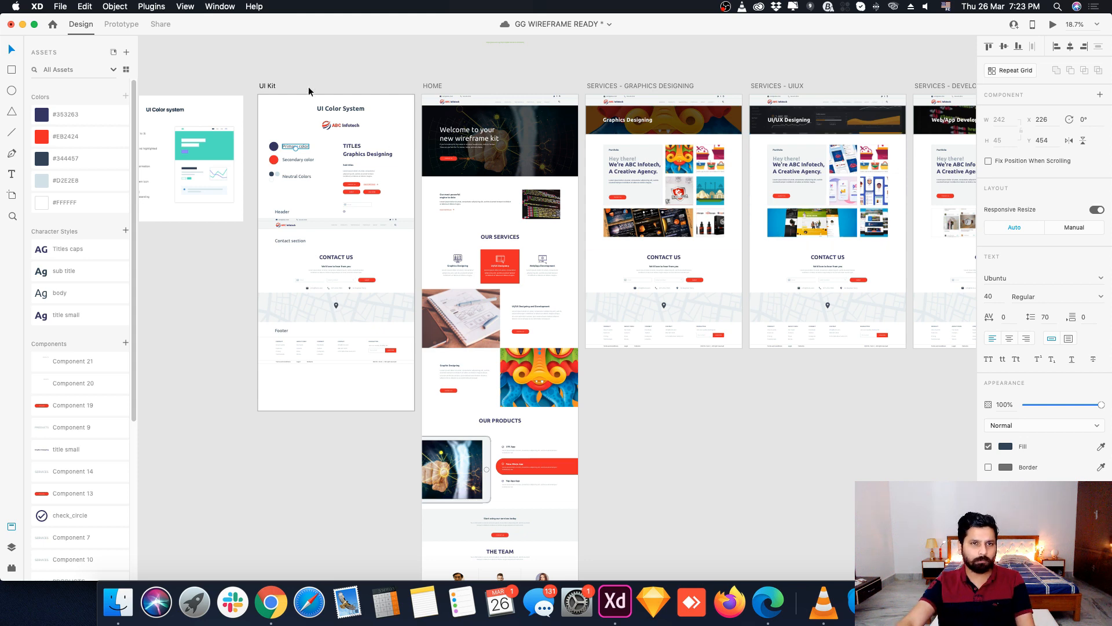
{"action": "left_click", "coordinate": [243, 69]}
{"action": "left_click_drag", "start_coordinate": [258, 67], "coordinate": [394, 435]}
{"action": "left_click", "coordinate": [394, 435]}
{"action": "scroll", "coordinate": [248, 71], "scroll_direction": "up", "scroll_amount": 1}
{"action": "scroll", "coordinate": [264, 95], "scroll_direction": "up", "scroll_amount": 5}
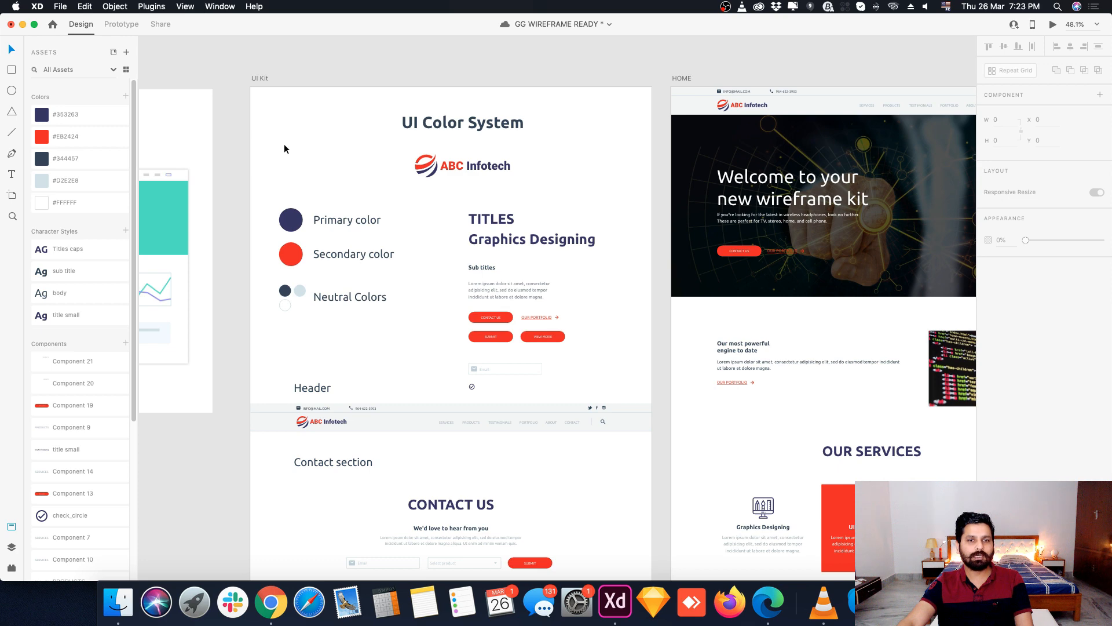
Step: Examine the UI Kit's buttons, email field, header, contact section and footer components
{"action": "scroll", "coordinate": [504, 457], "scroll_direction": "up", "scroll_amount": 5}
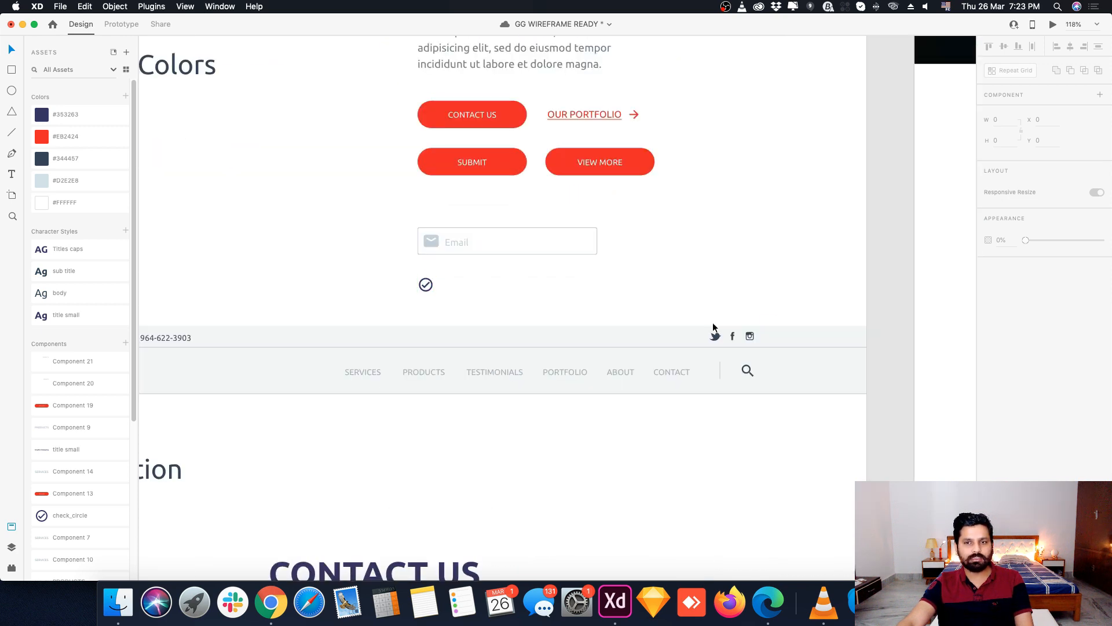
{"action": "scroll", "coordinate": [491, 252], "scroll_direction": "up", "scroll_amount": 2}
{"action": "scroll", "coordinate": [521, 231], "scroll_direction": "down", "scroll_amount": 5}
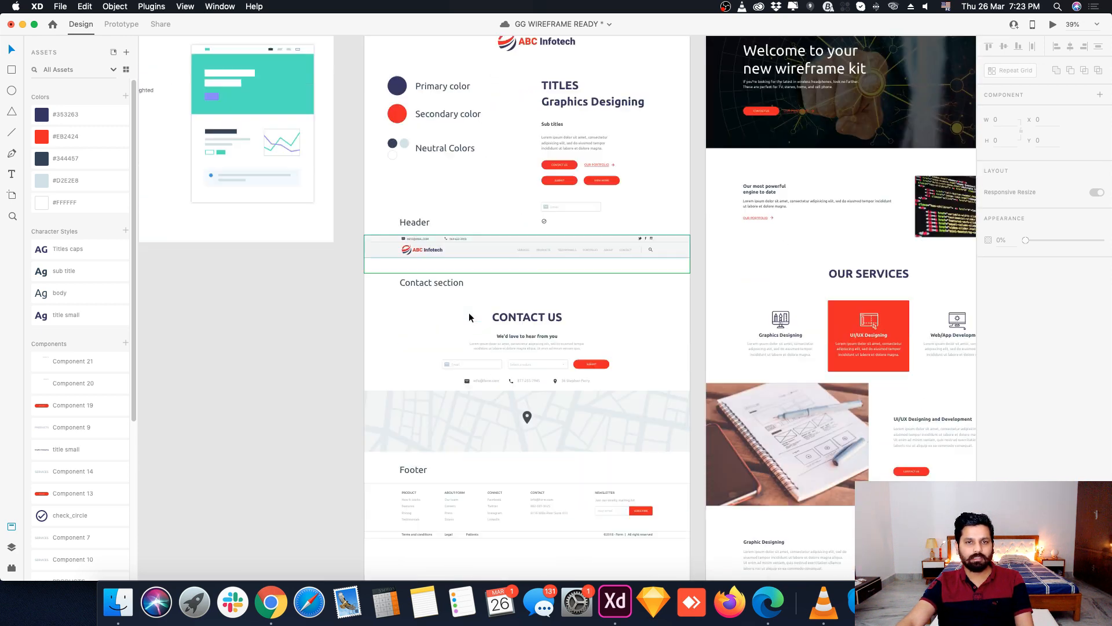
{"action": "scroll", "coordinate": [468, 312], "scroll_direction": "down", "scroll_amount": 5}
{"action": "scroll", "coordinate": [567, 304], "scroll_direction": "up", "scroll_amount": 2}
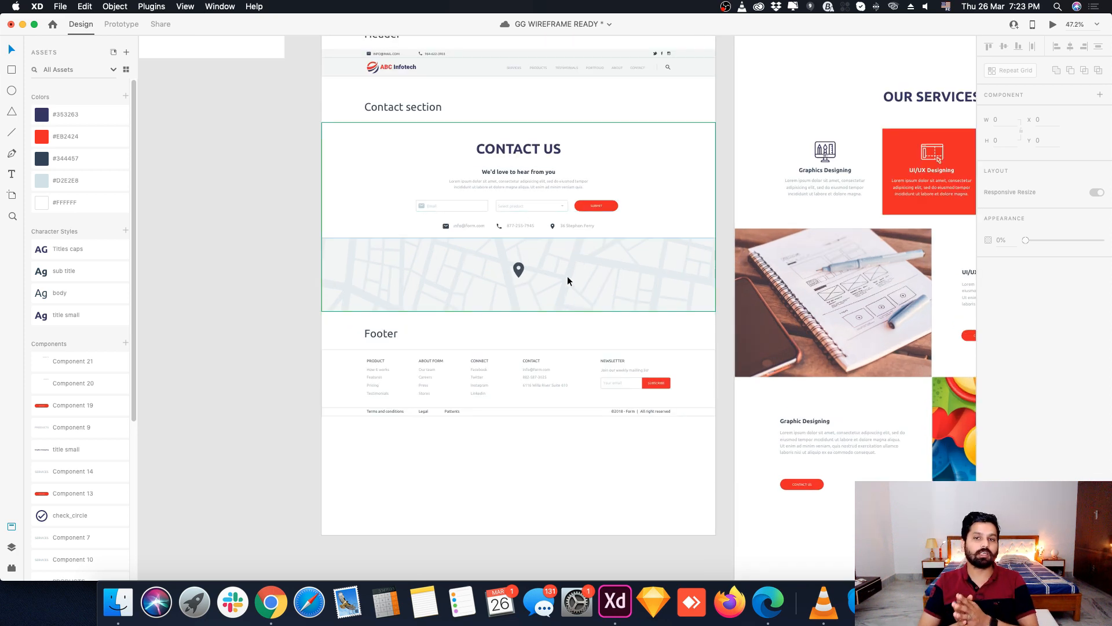
Step: Select the UI Kit and all page artboards together and inspect their prototype connections
{"action": "scroll", "coordinate": [213, 301], "scroll_direction": "down", "scroll_amount": 5}
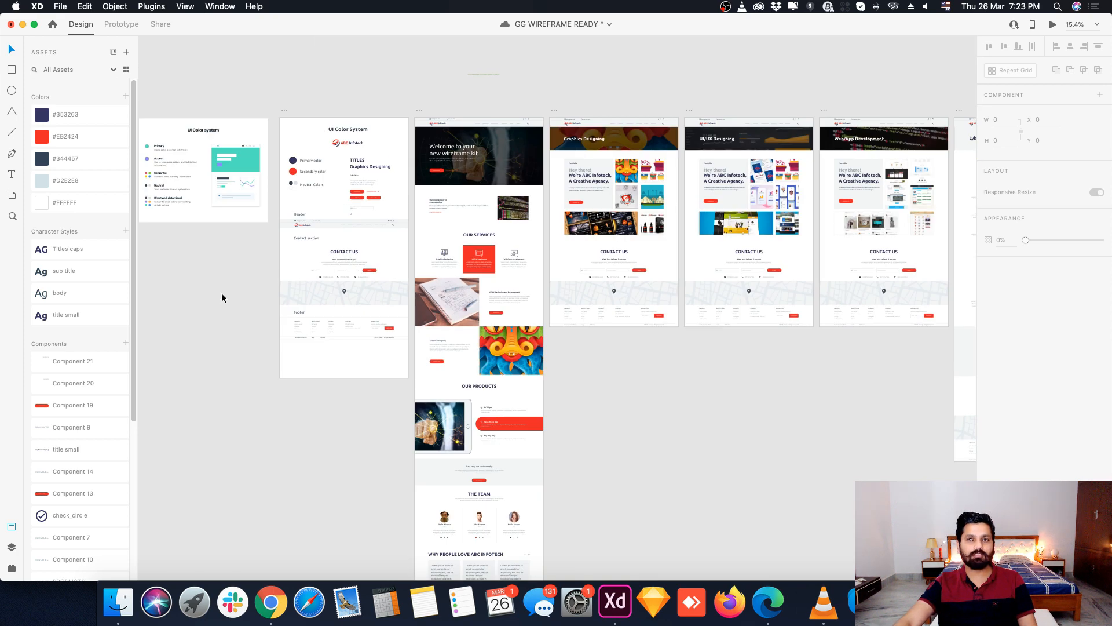
{"action": "scroll", "coordinate": [268, 155], "scroll_direction": "down", "scroll_amount": 4}
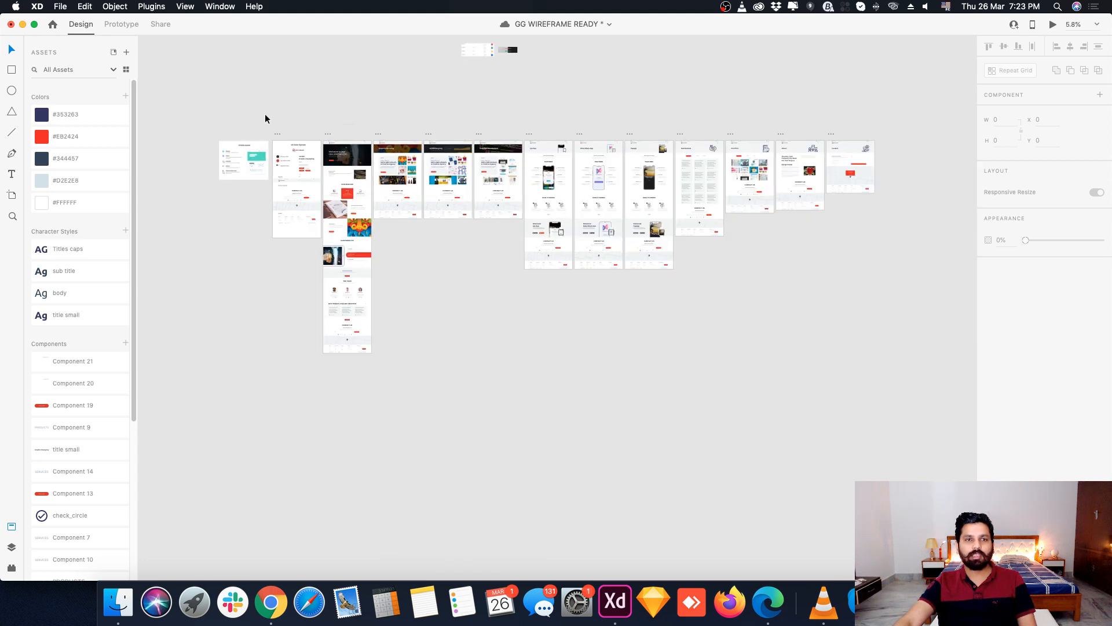
{"action": "left_click_drag", "start_coordinate": [265, 118], "coordinate": [853, 370]}
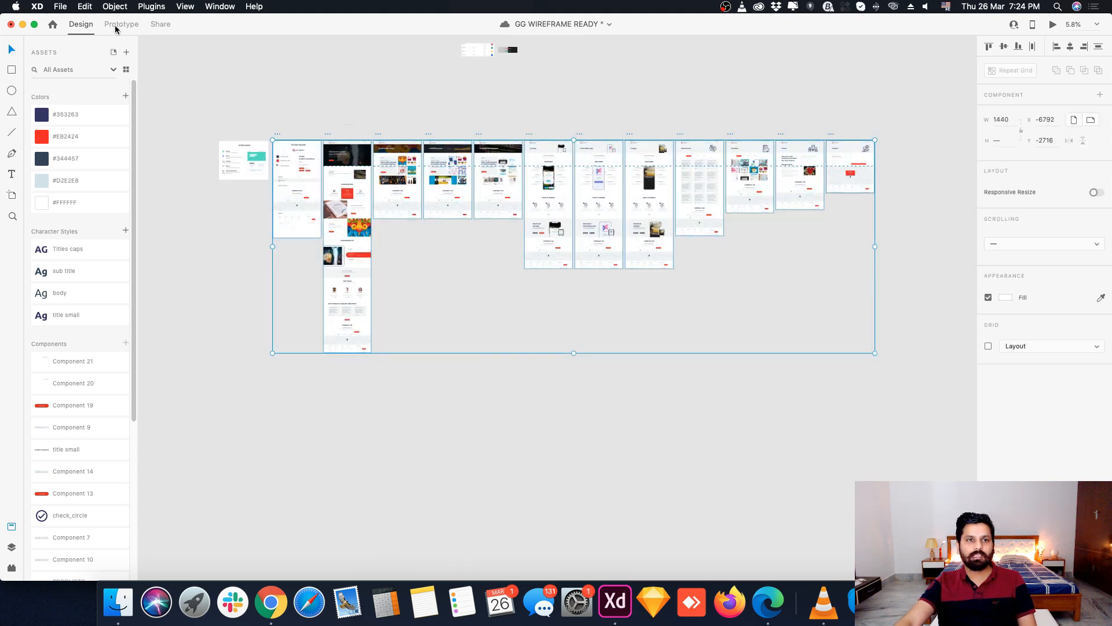
{"action": "left_click", "coordinate": [117, 24]}
{"action": "scroll", "coordinate": [602, 154], "scroll_direction": "up", "scroll_amount": 5}
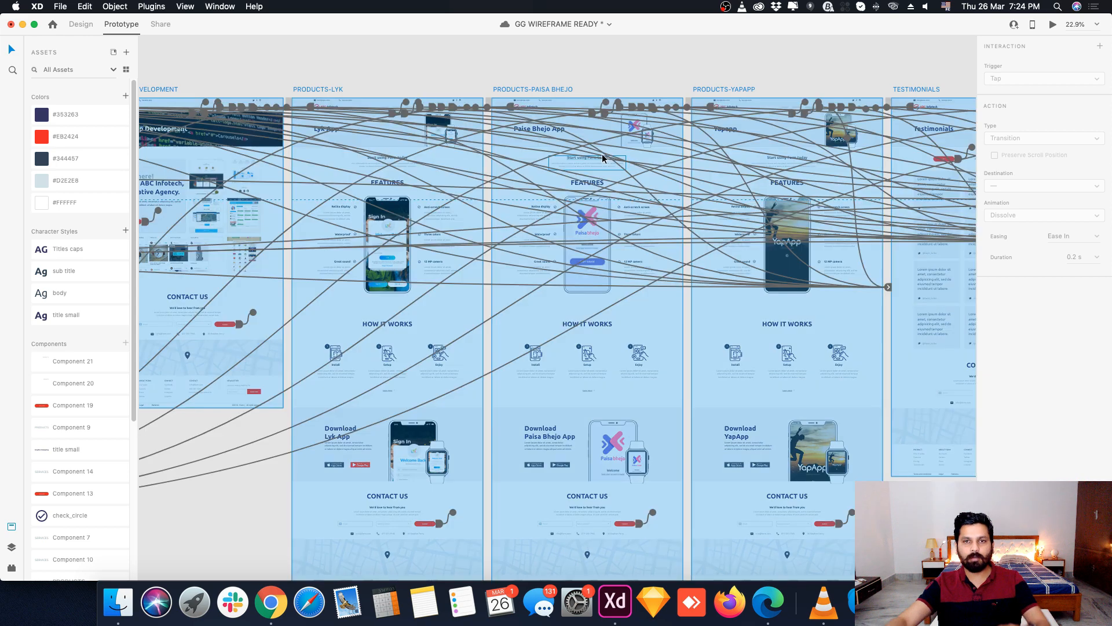